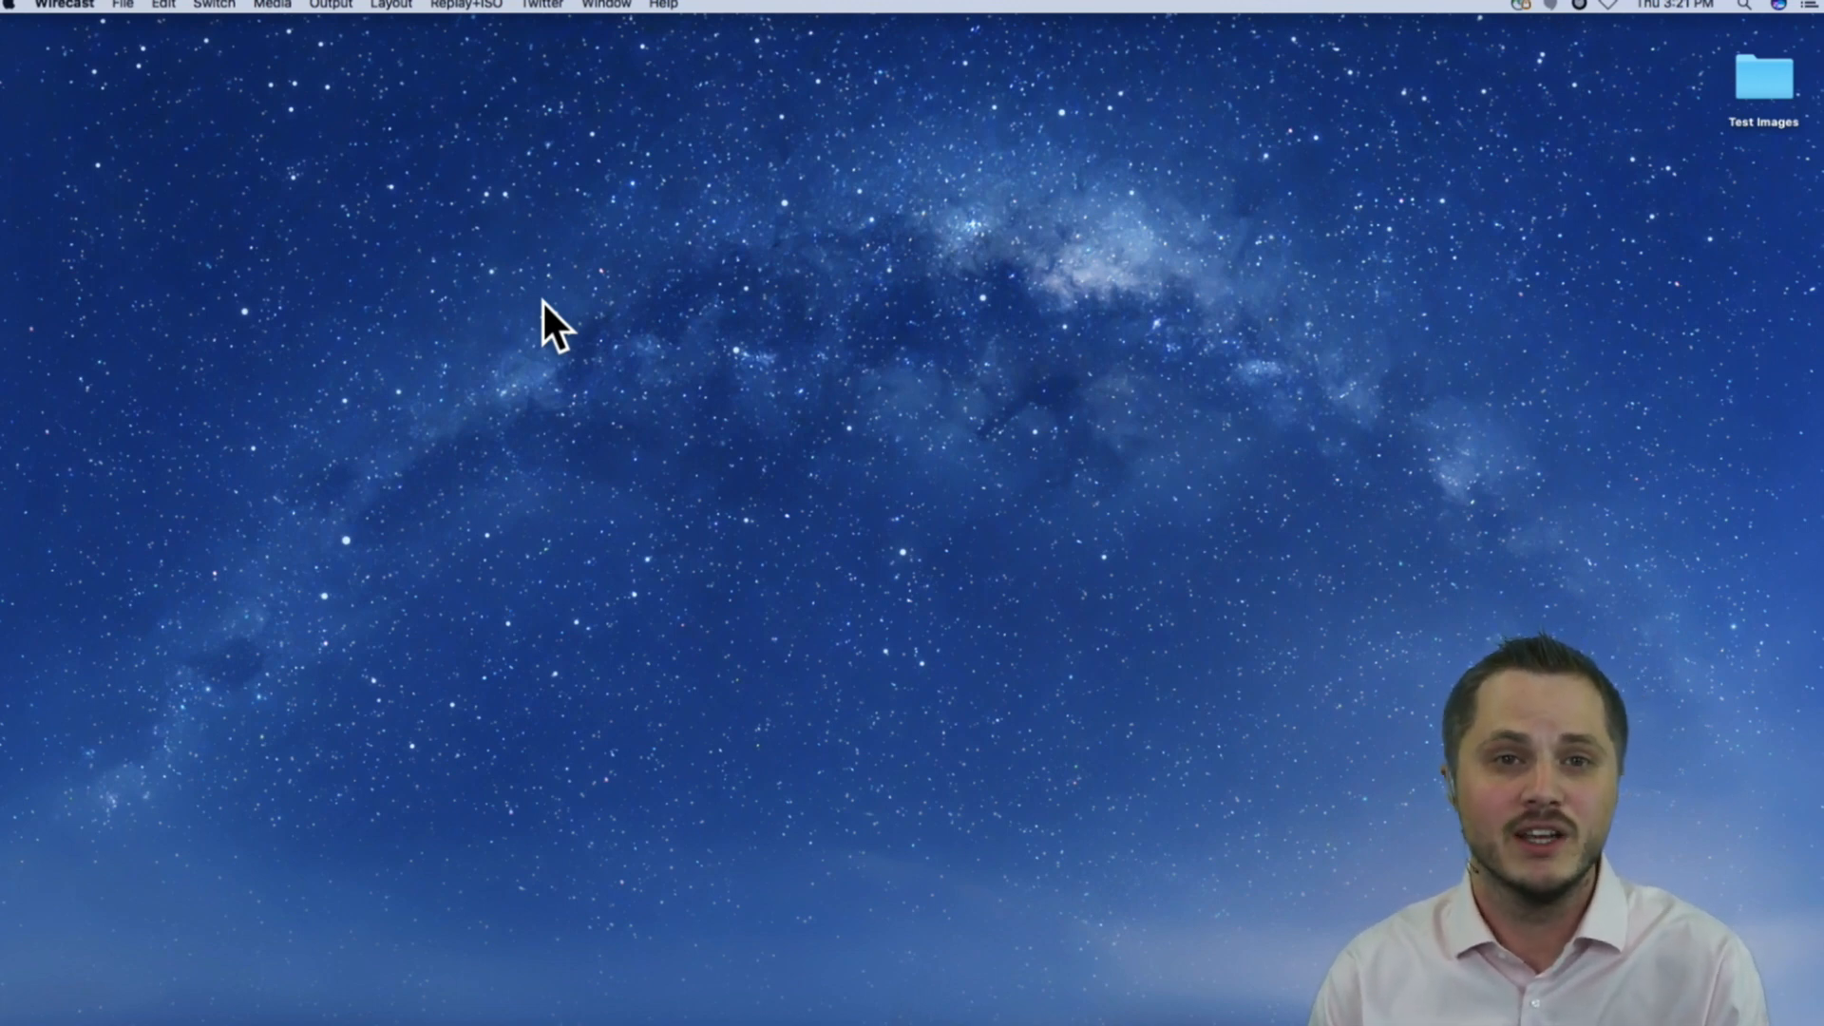
- Create a new Wirecast document
click(126, 5)
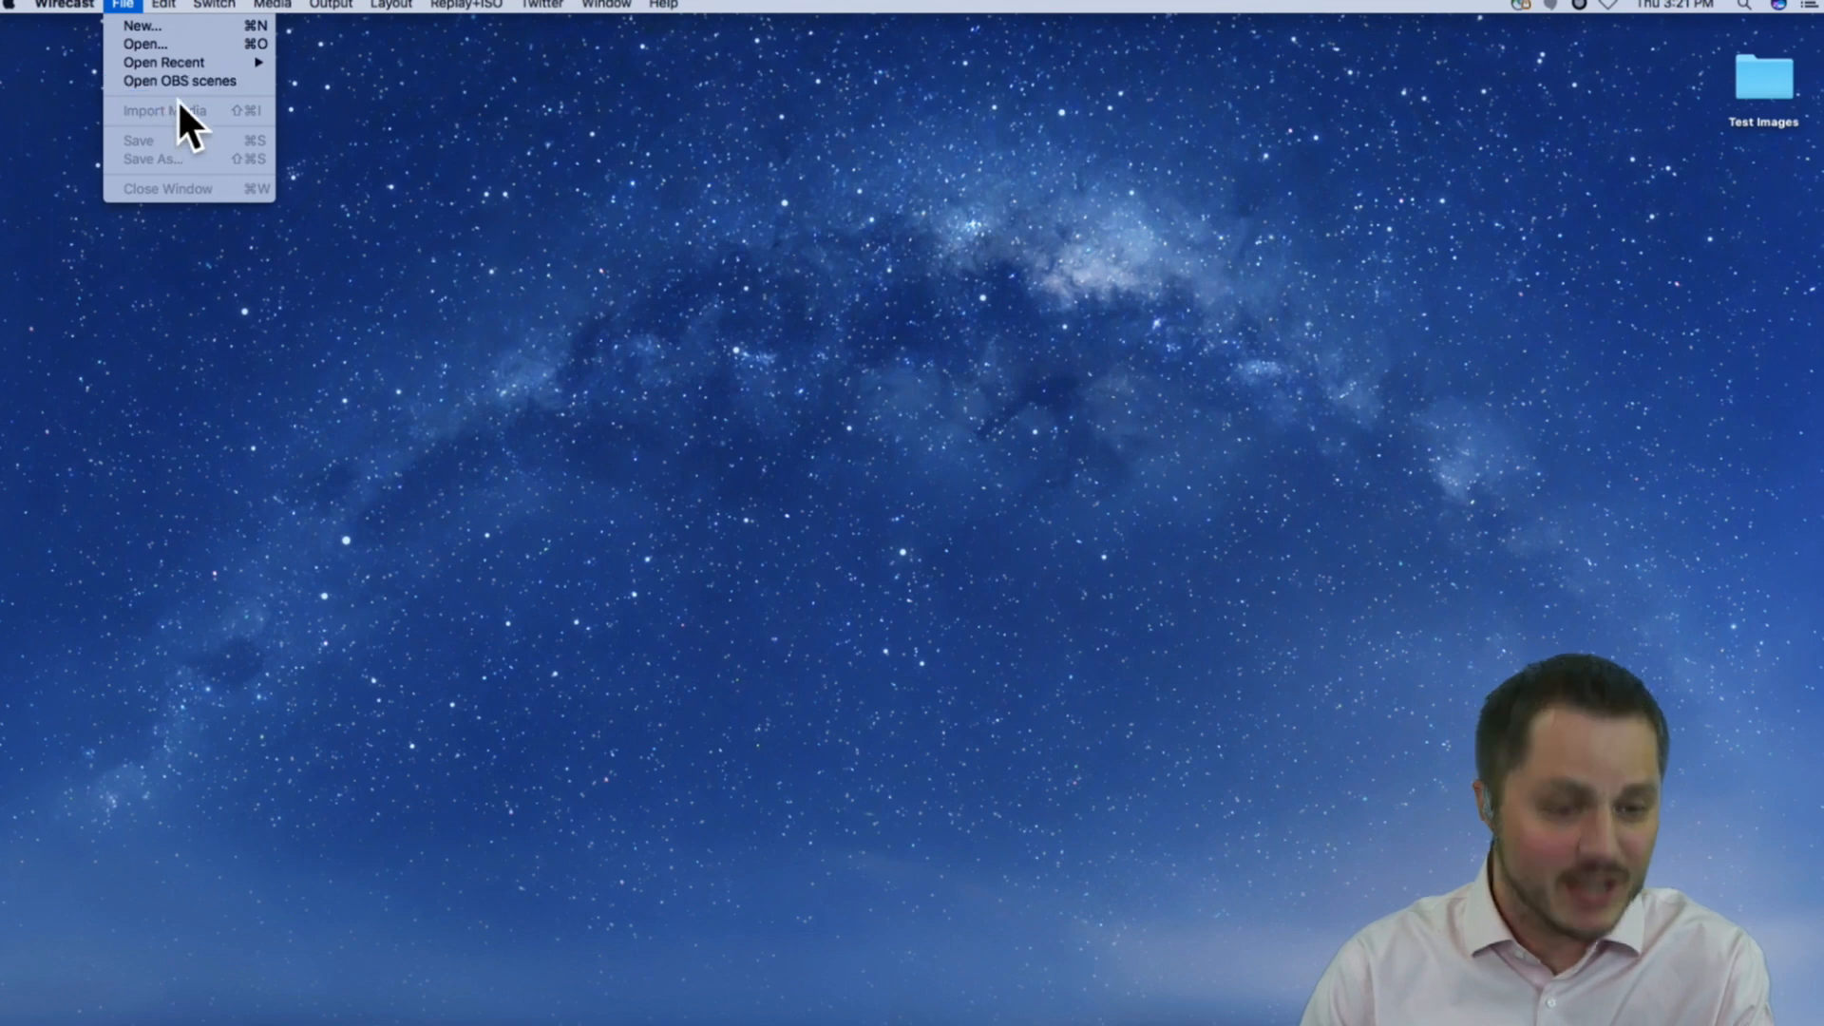
mouse_move(528, 3)
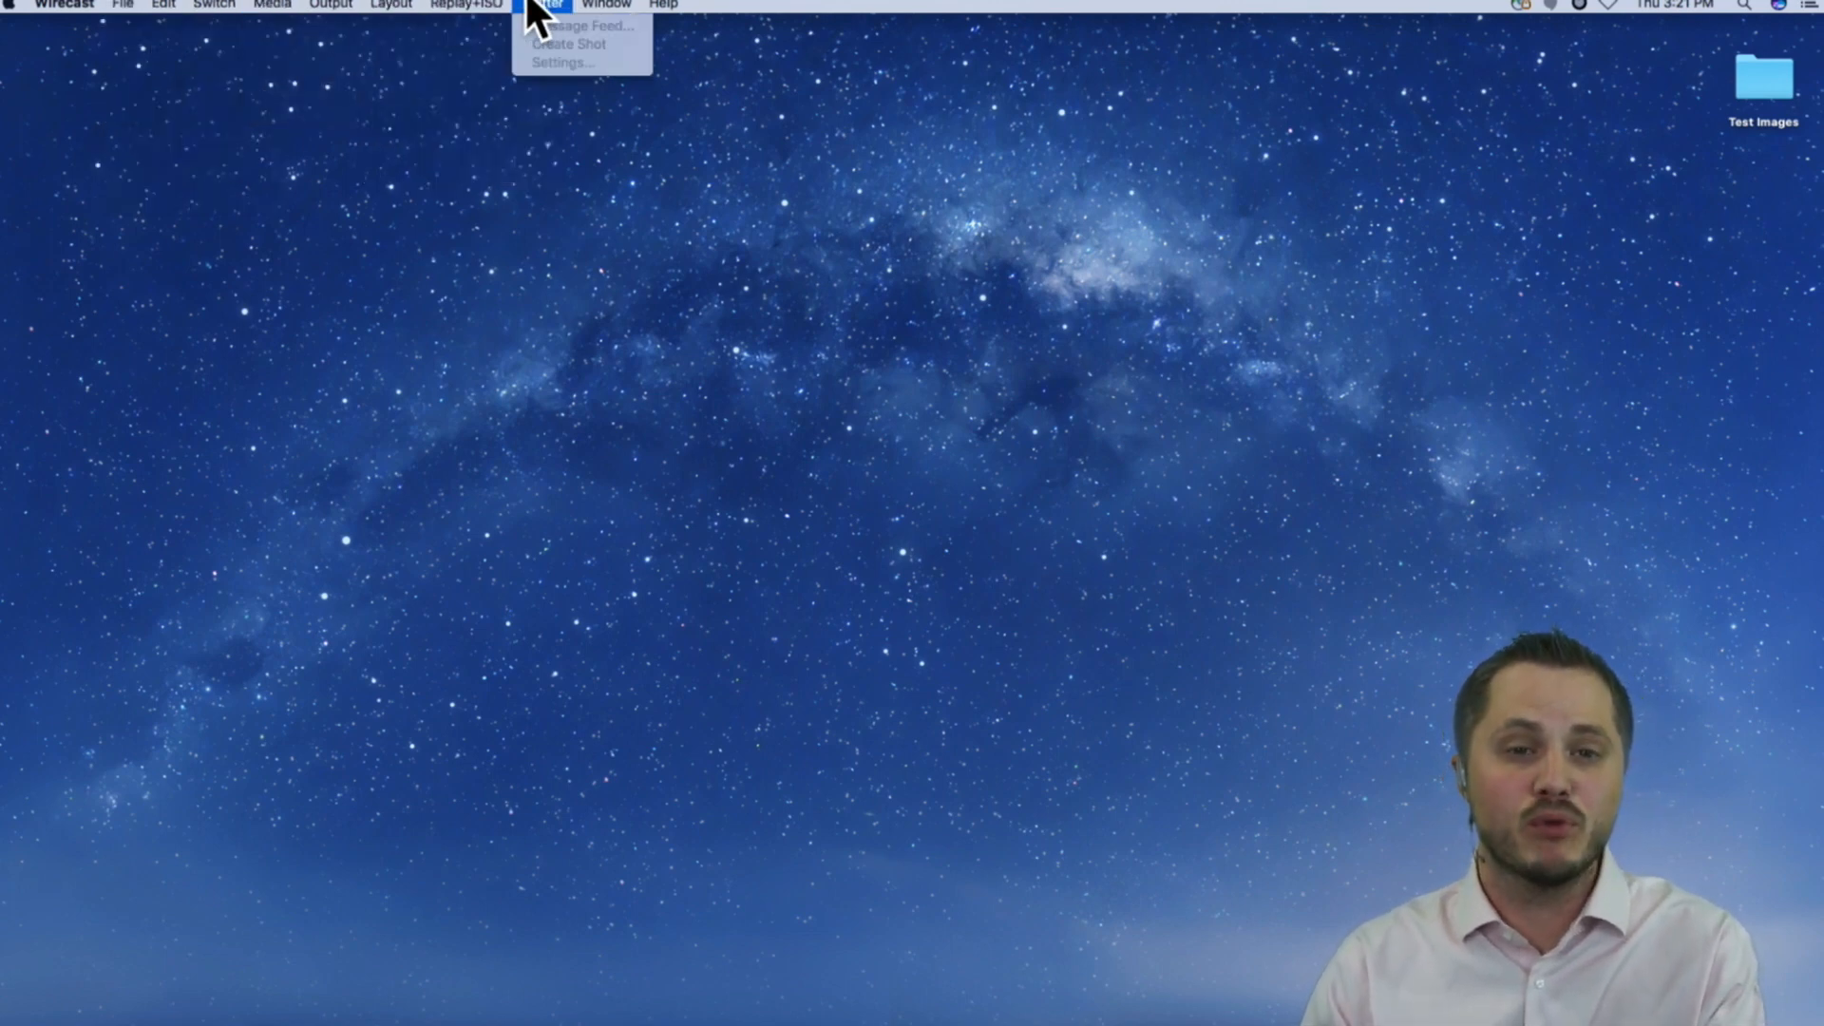
mouse_move(123, 9)
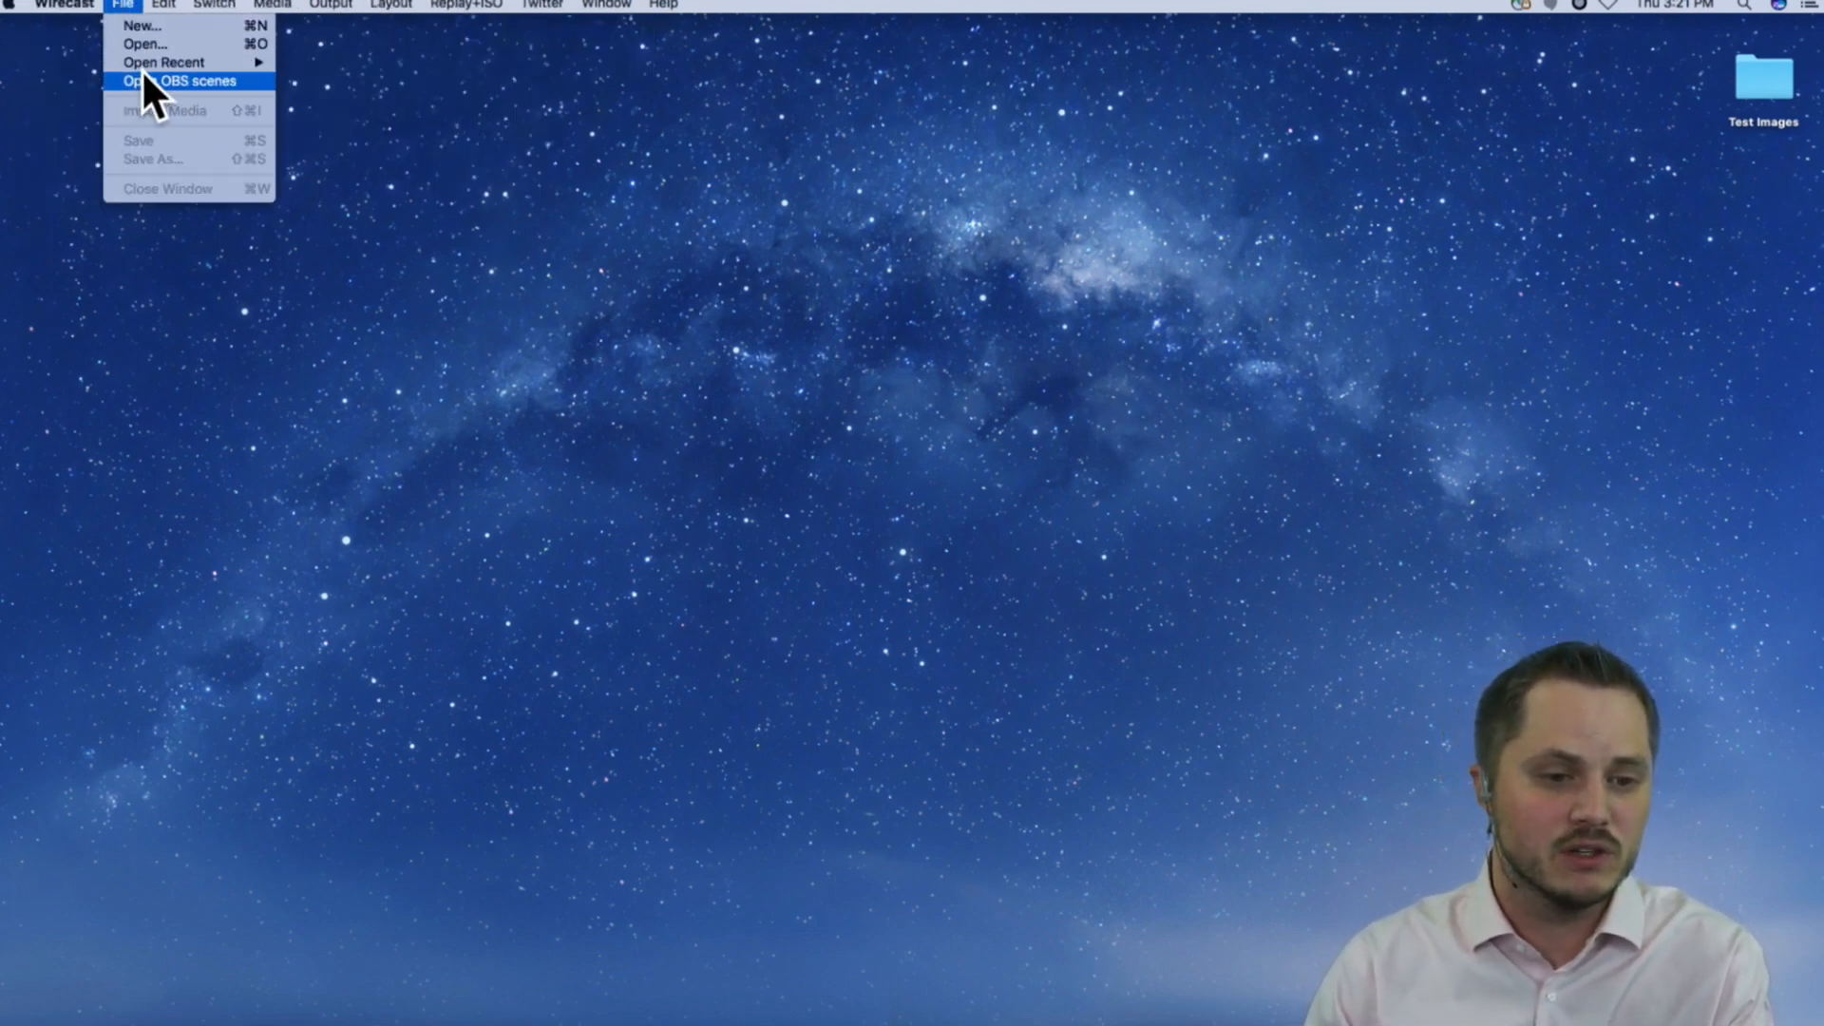
click(152, 26)
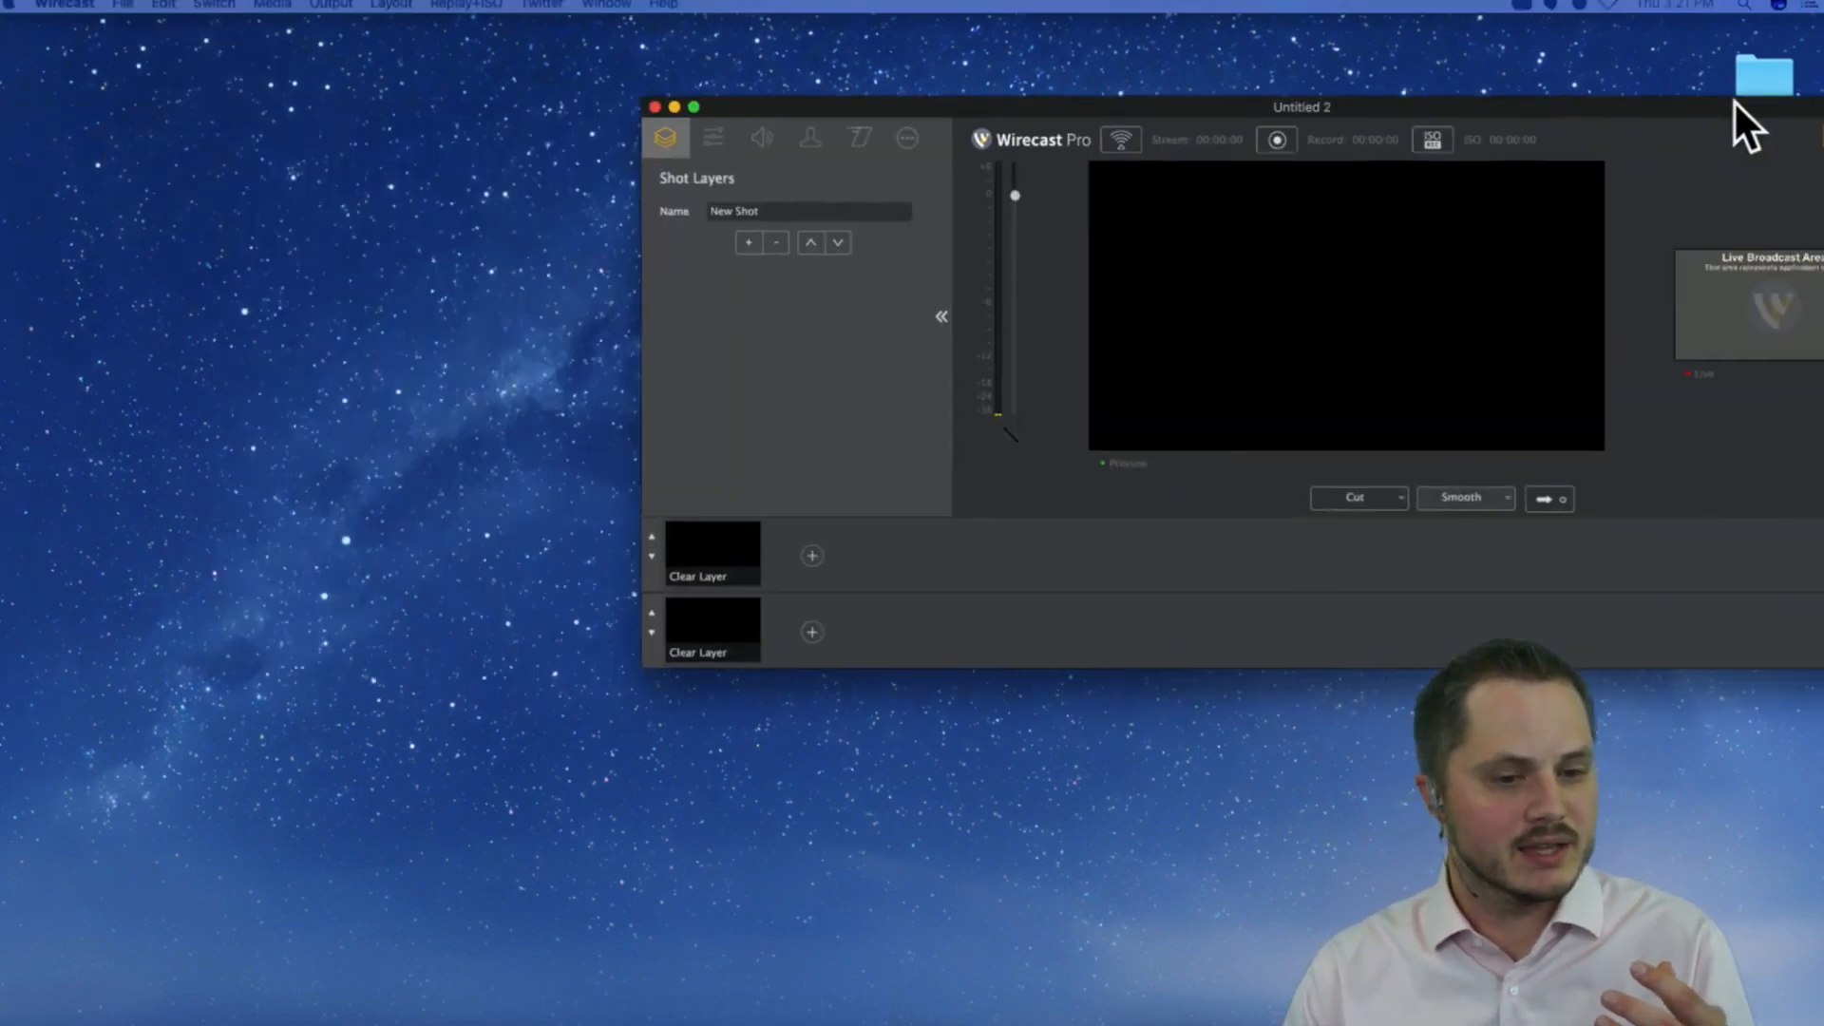
- Move the new document window to the screen's upper-left corner and enlarge it to fill the screen
drag(1743, 112, 1072, 49)
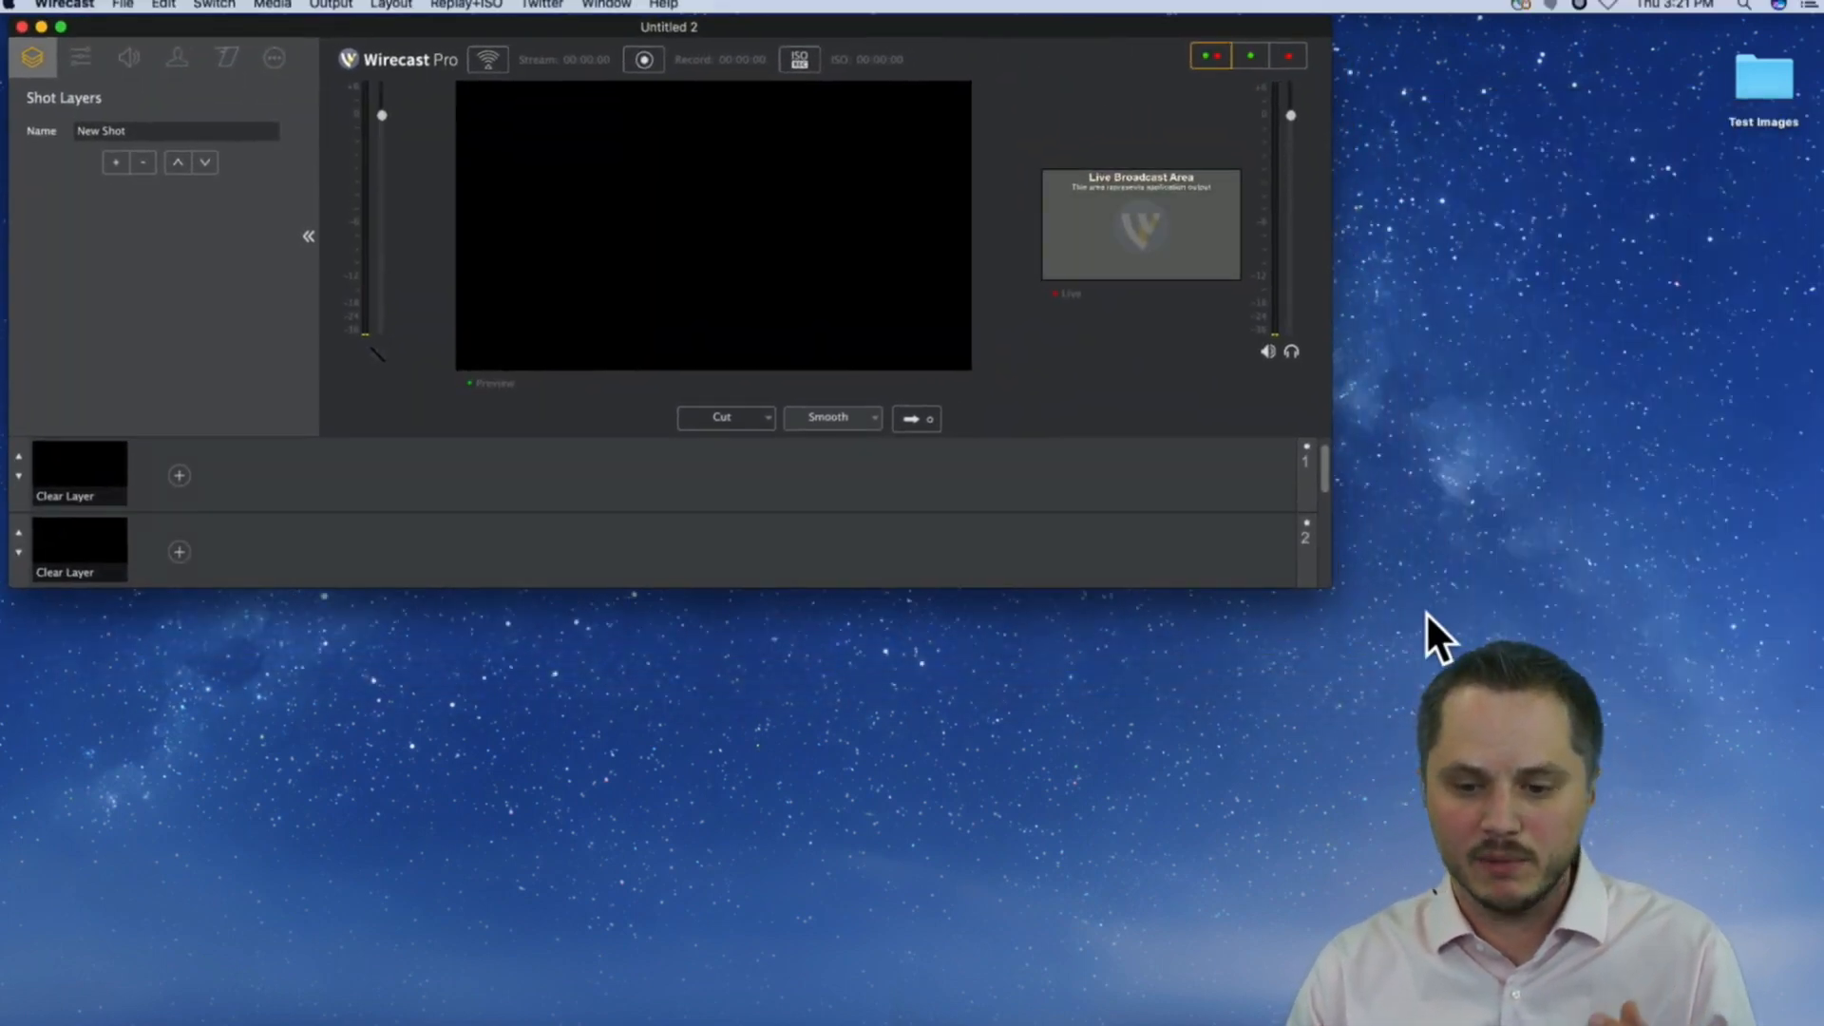
drag(1324, 587, 1798, 1019)
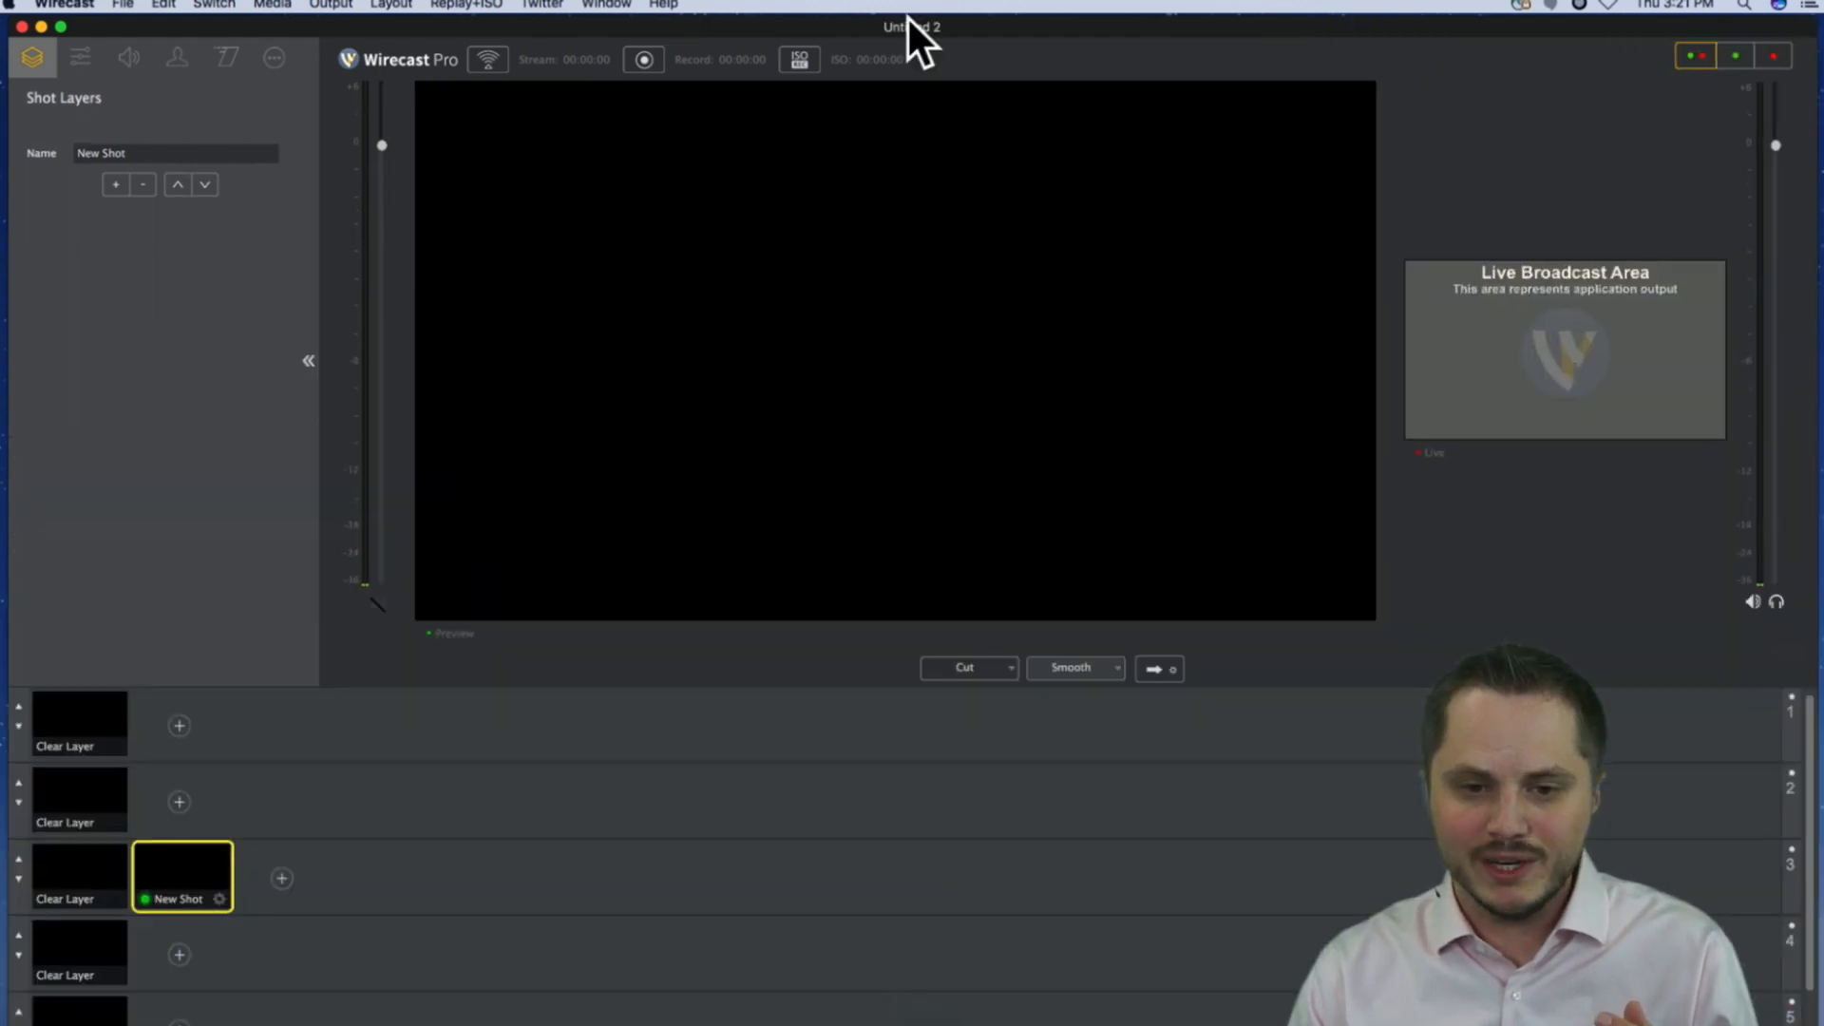
drag(980, 21, 985, 12)
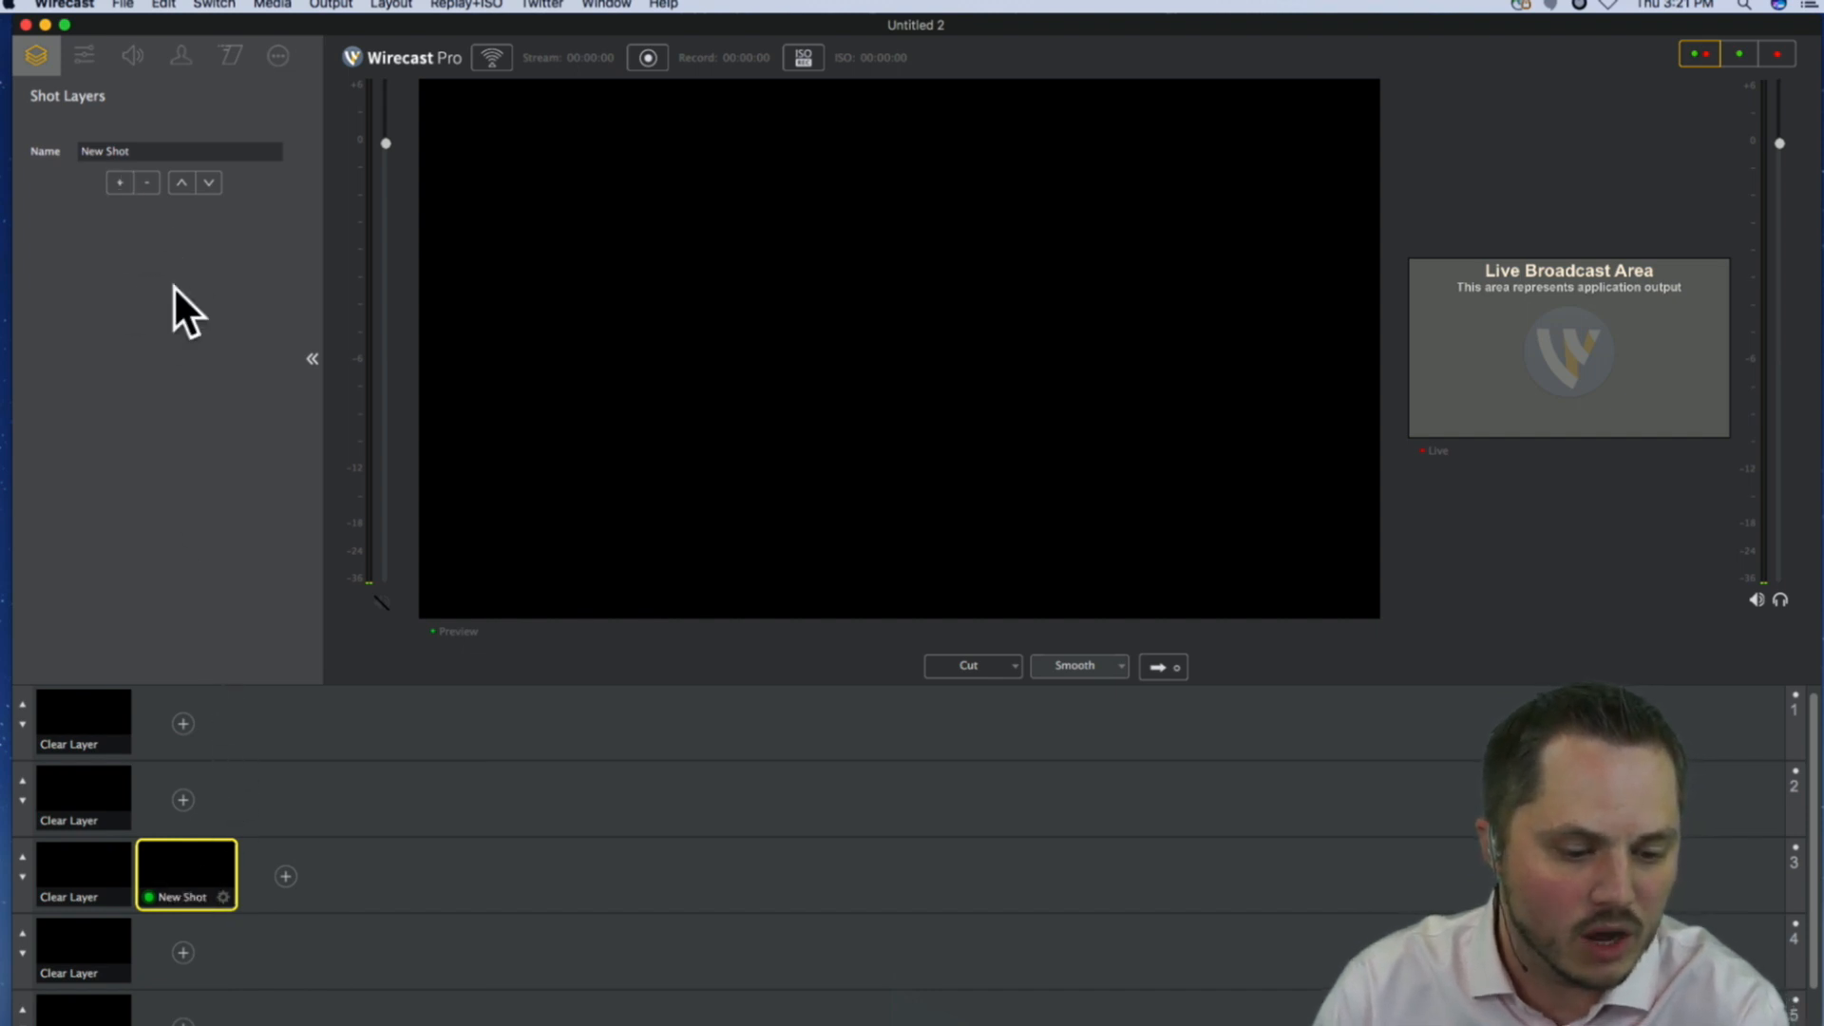
- Add the XI100DUSB-HDMI Video capture device as a layer of the new shot and enlarge the preview area
click(122, 184)
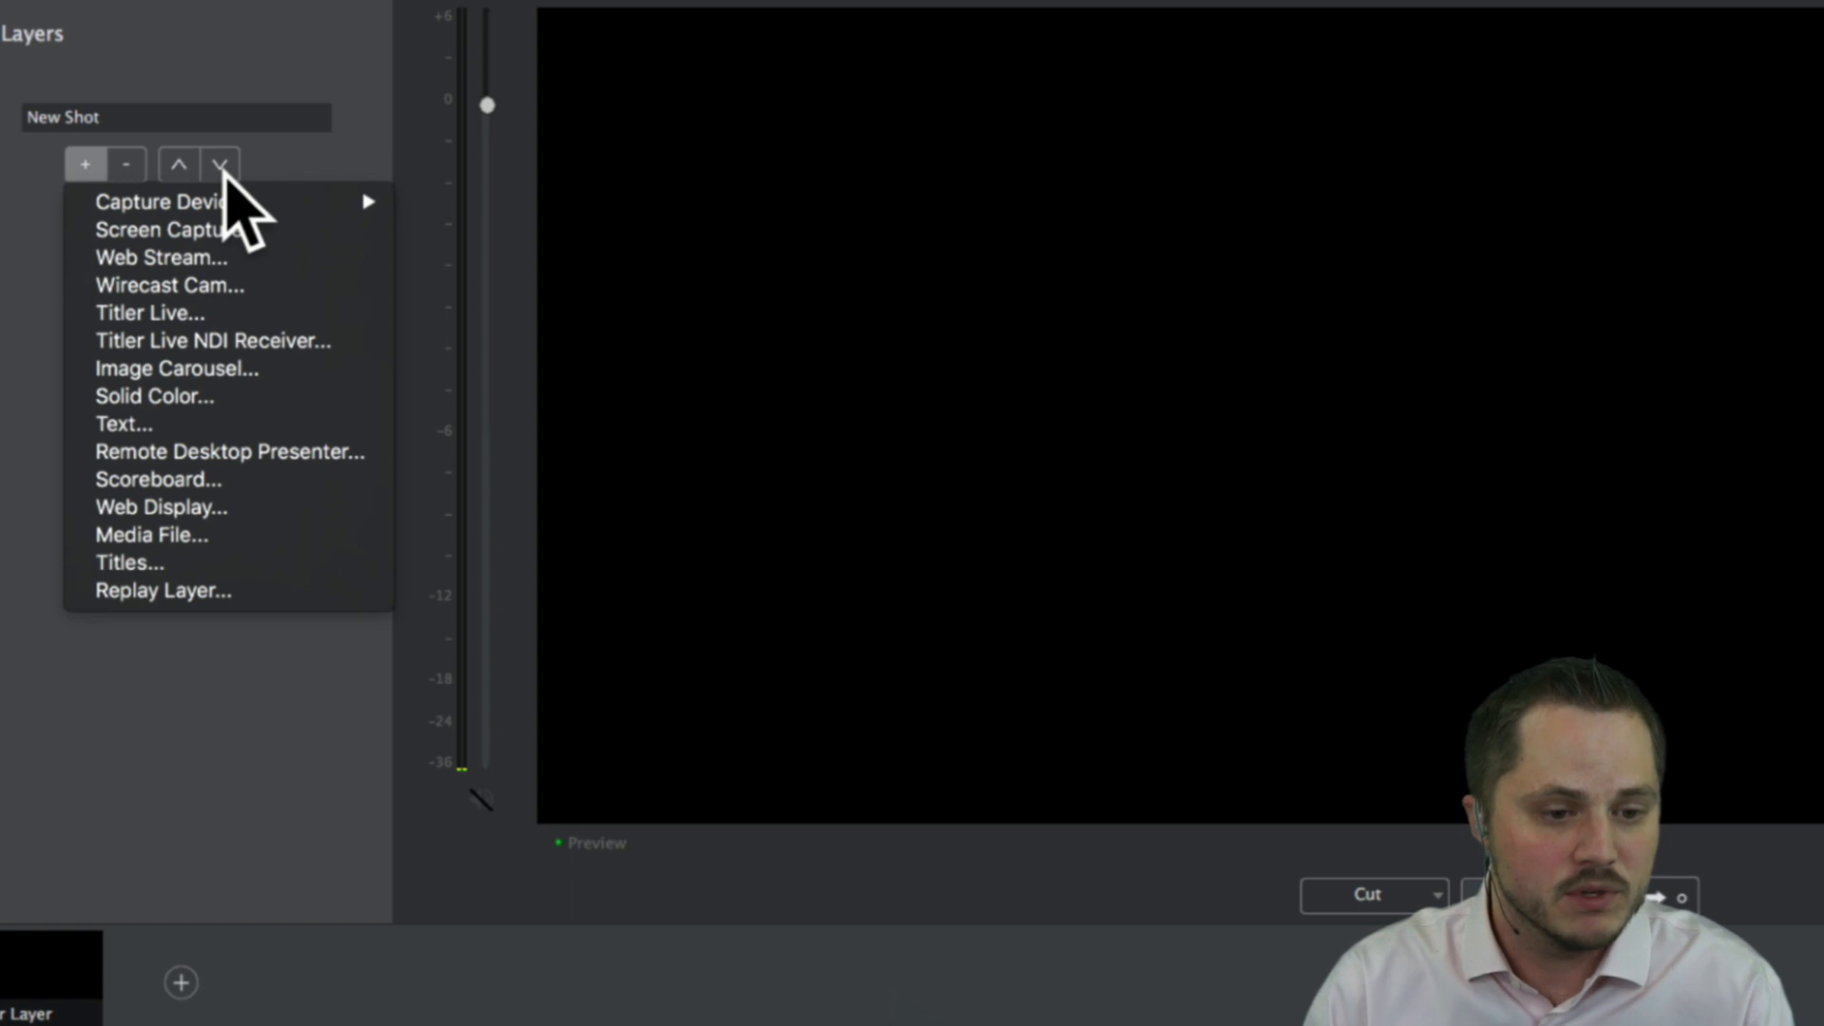
mouse_move(323, 208)
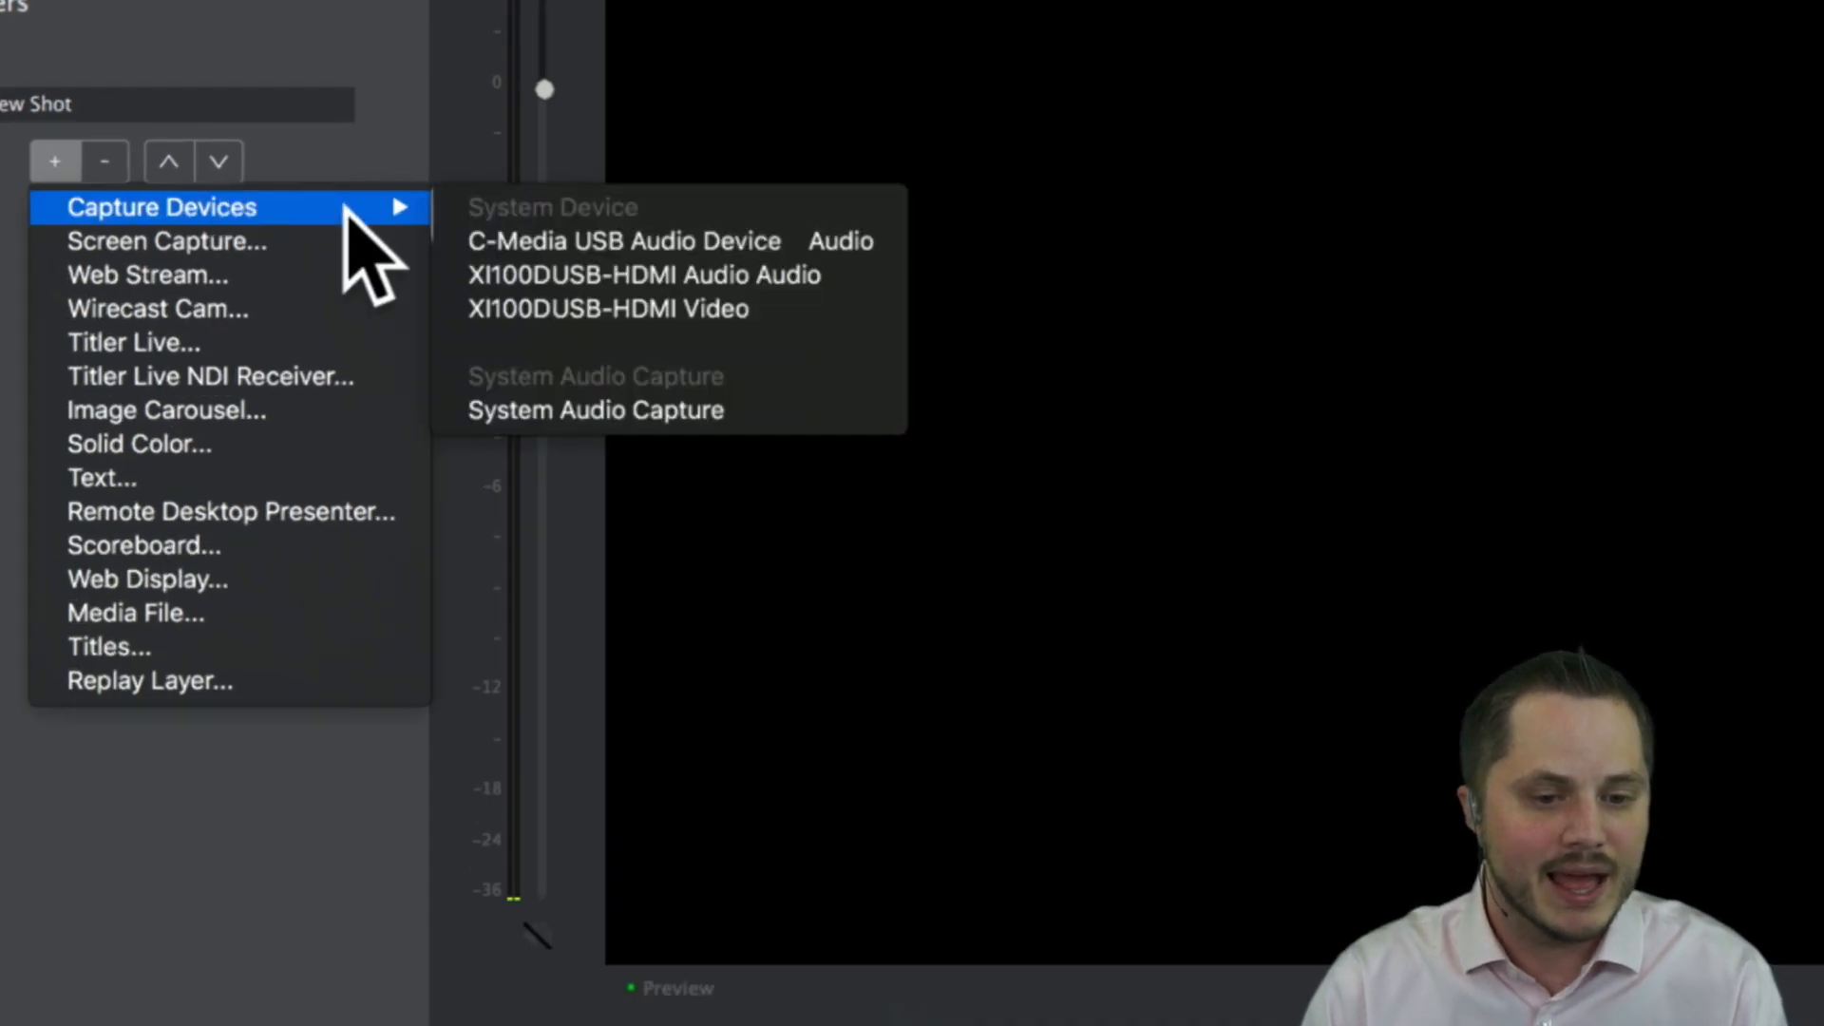
click(568, 311)
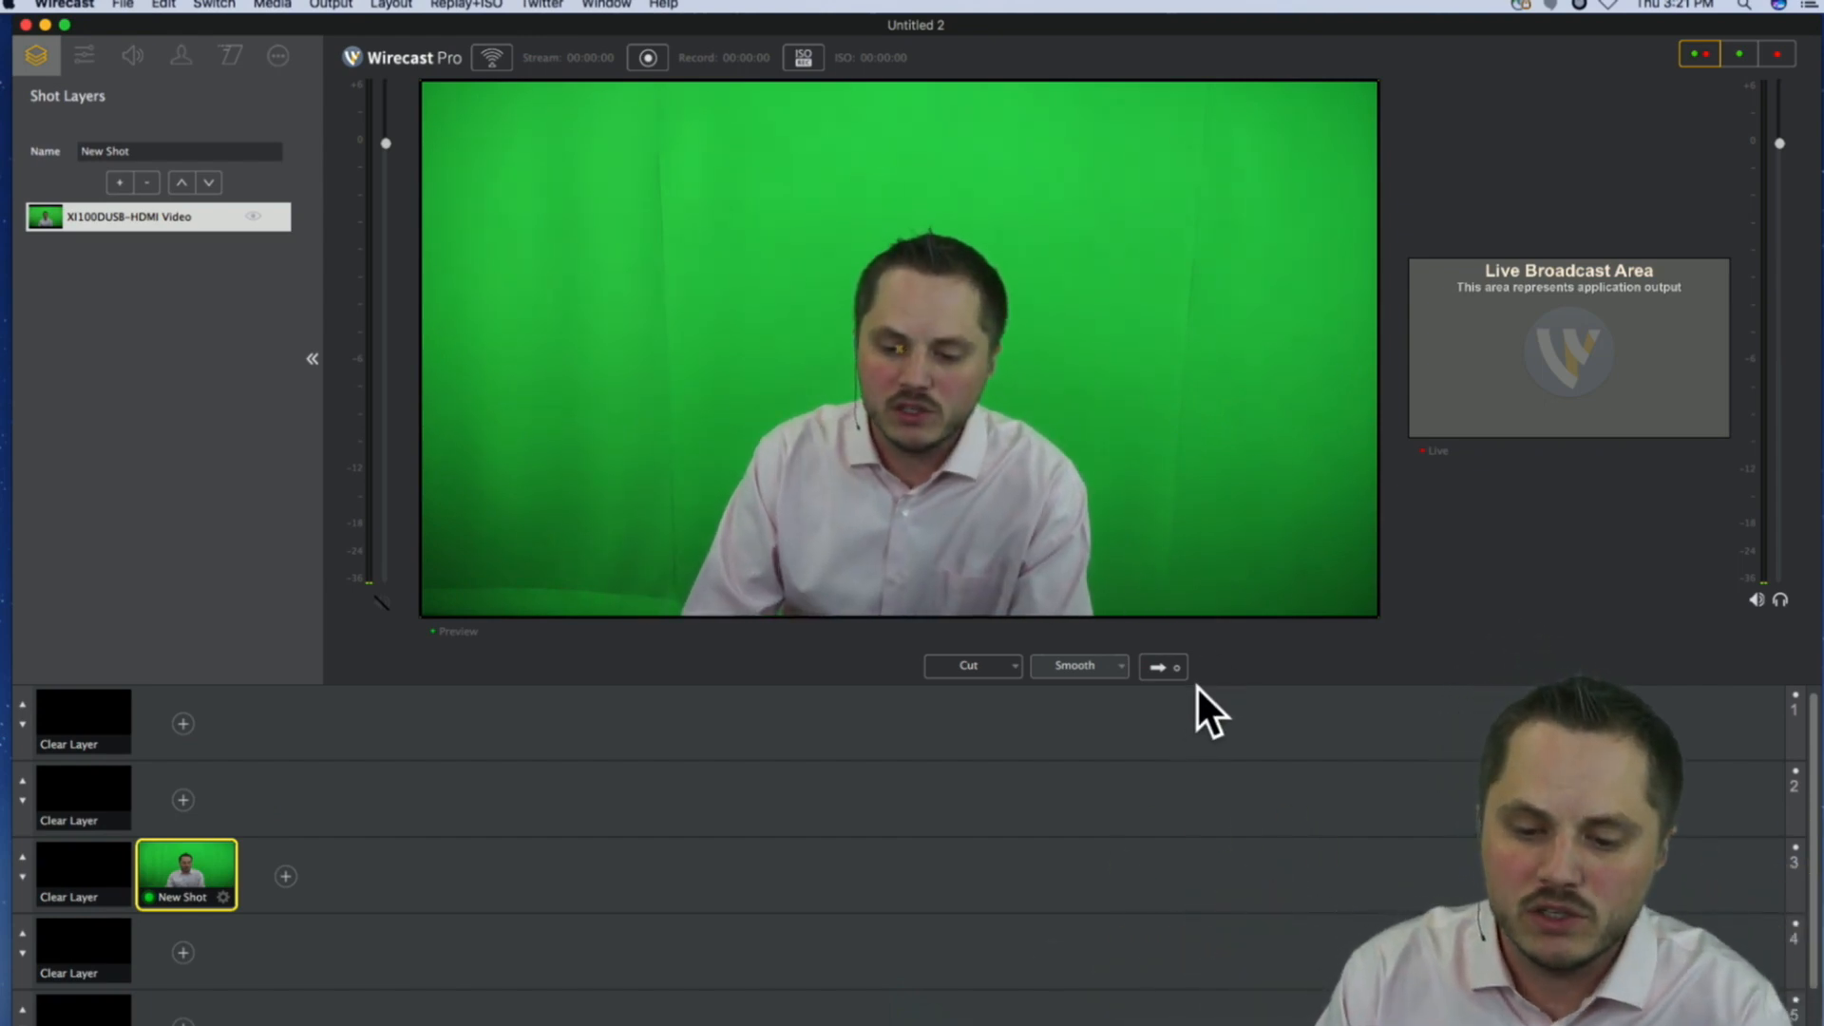
drag(1212, 721, 1224, 848)
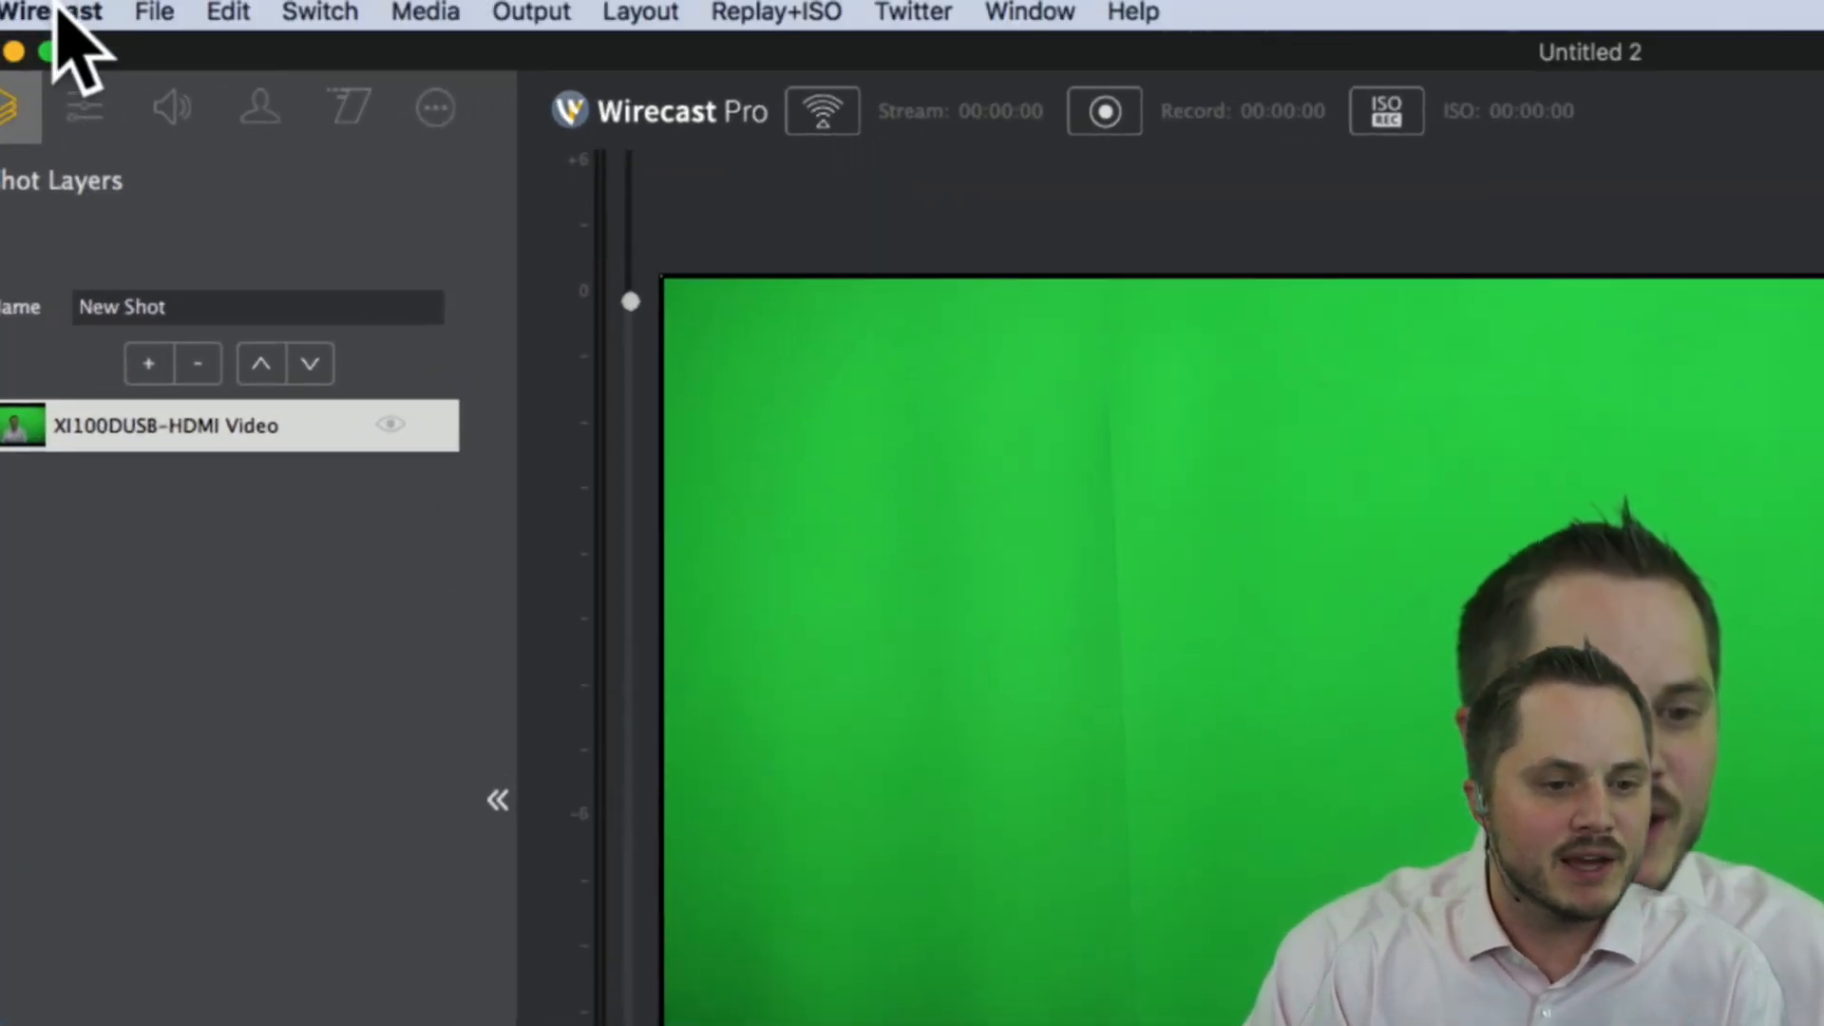
- Select the XI100DUSB-HDMI Video layer and expand the Color adjustments in its shot layer properties
click(84, 106)
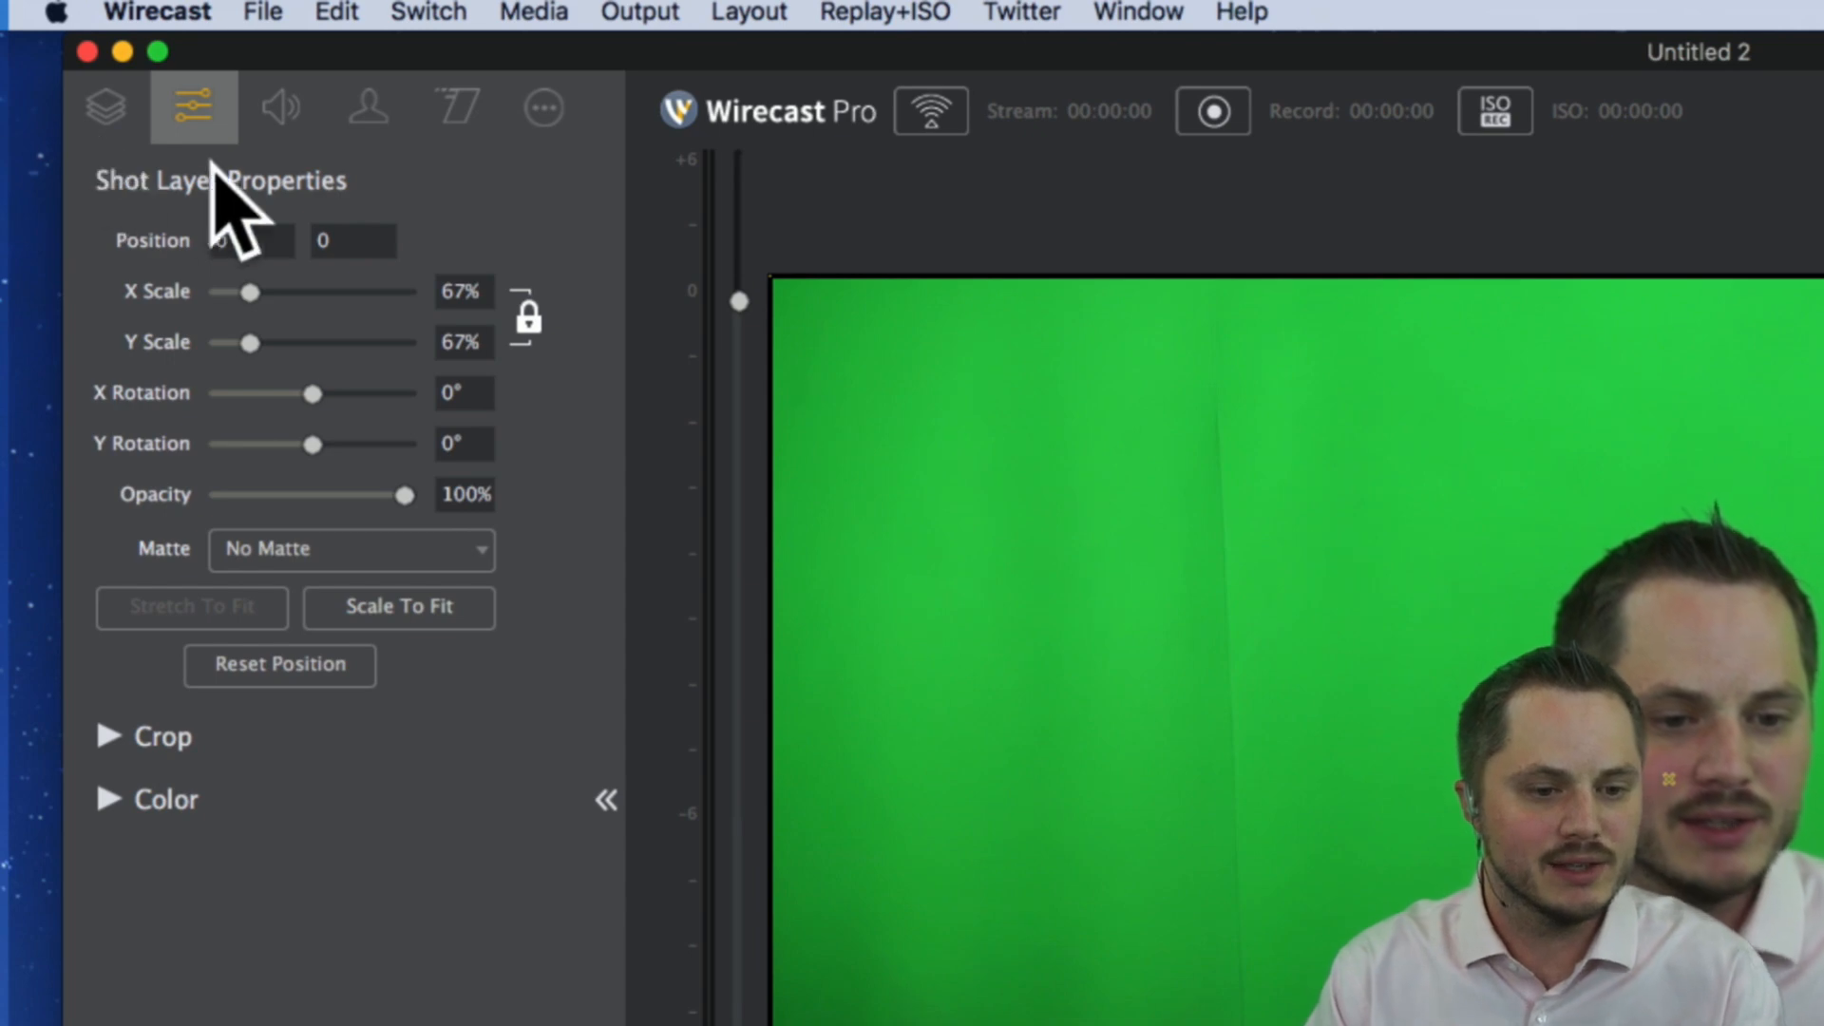
click(106, 109)
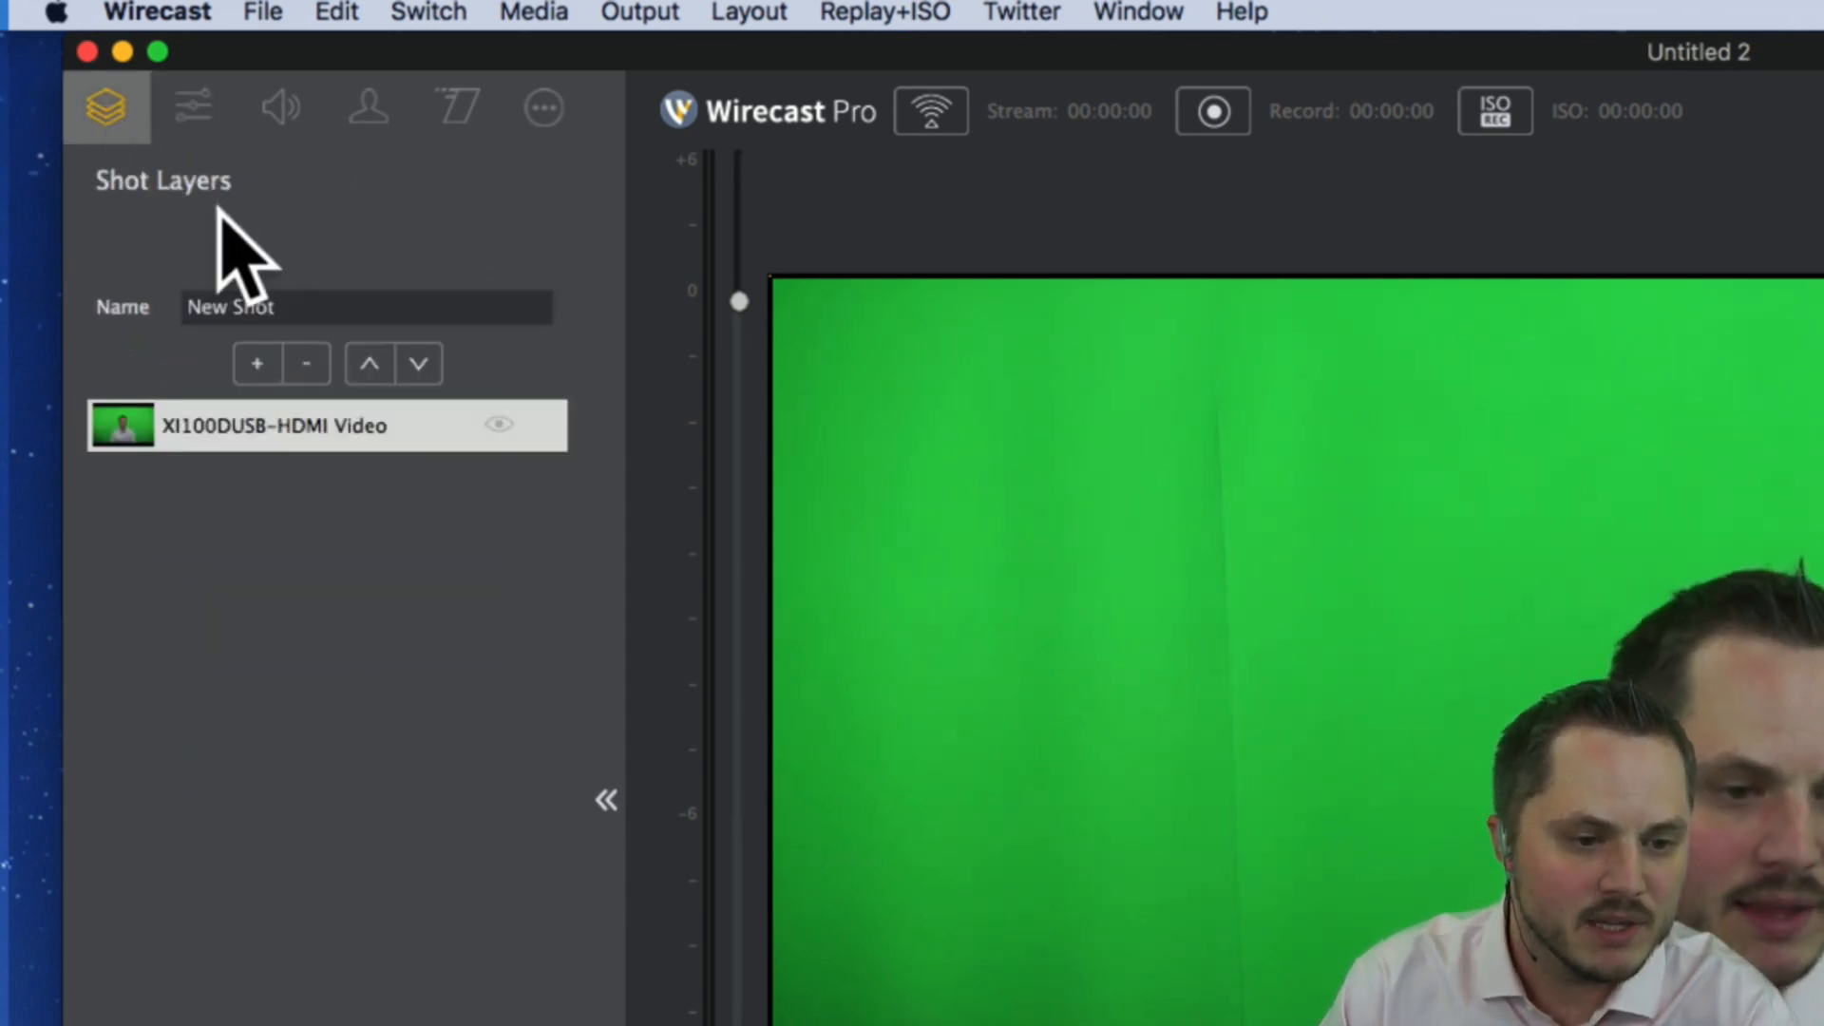
click(283, 443)
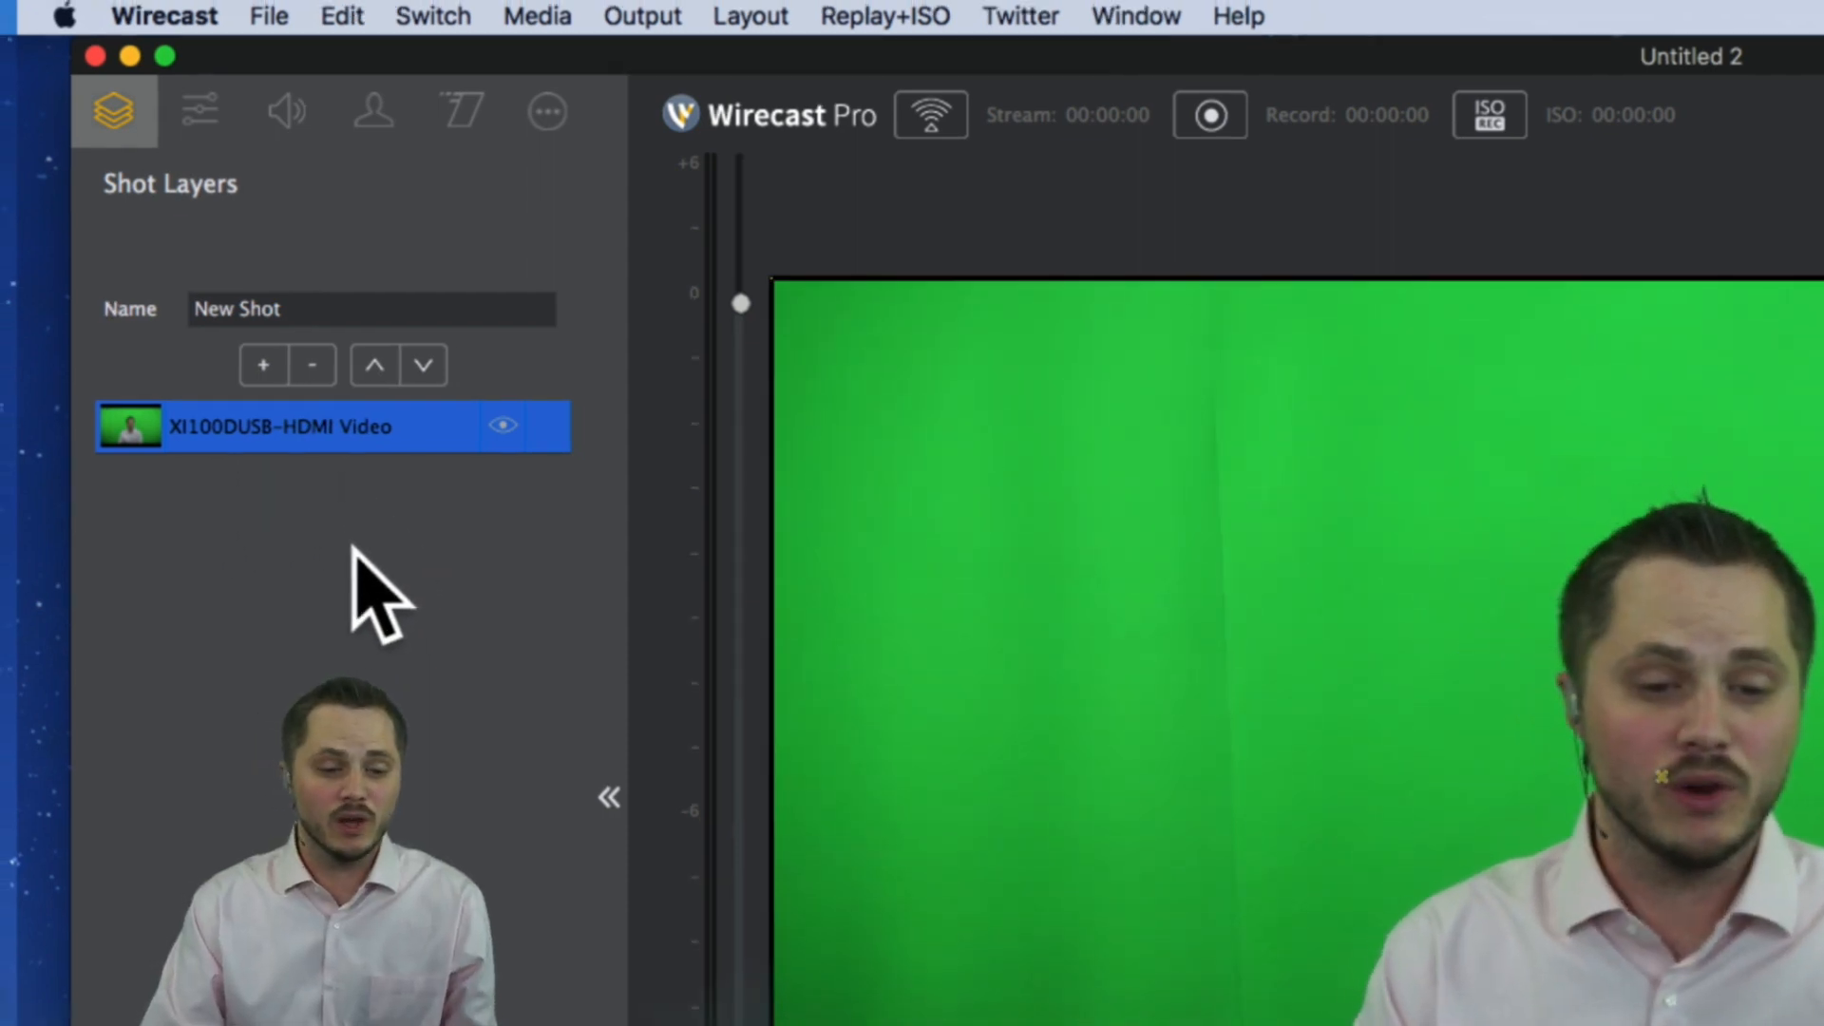
click(200, 112)
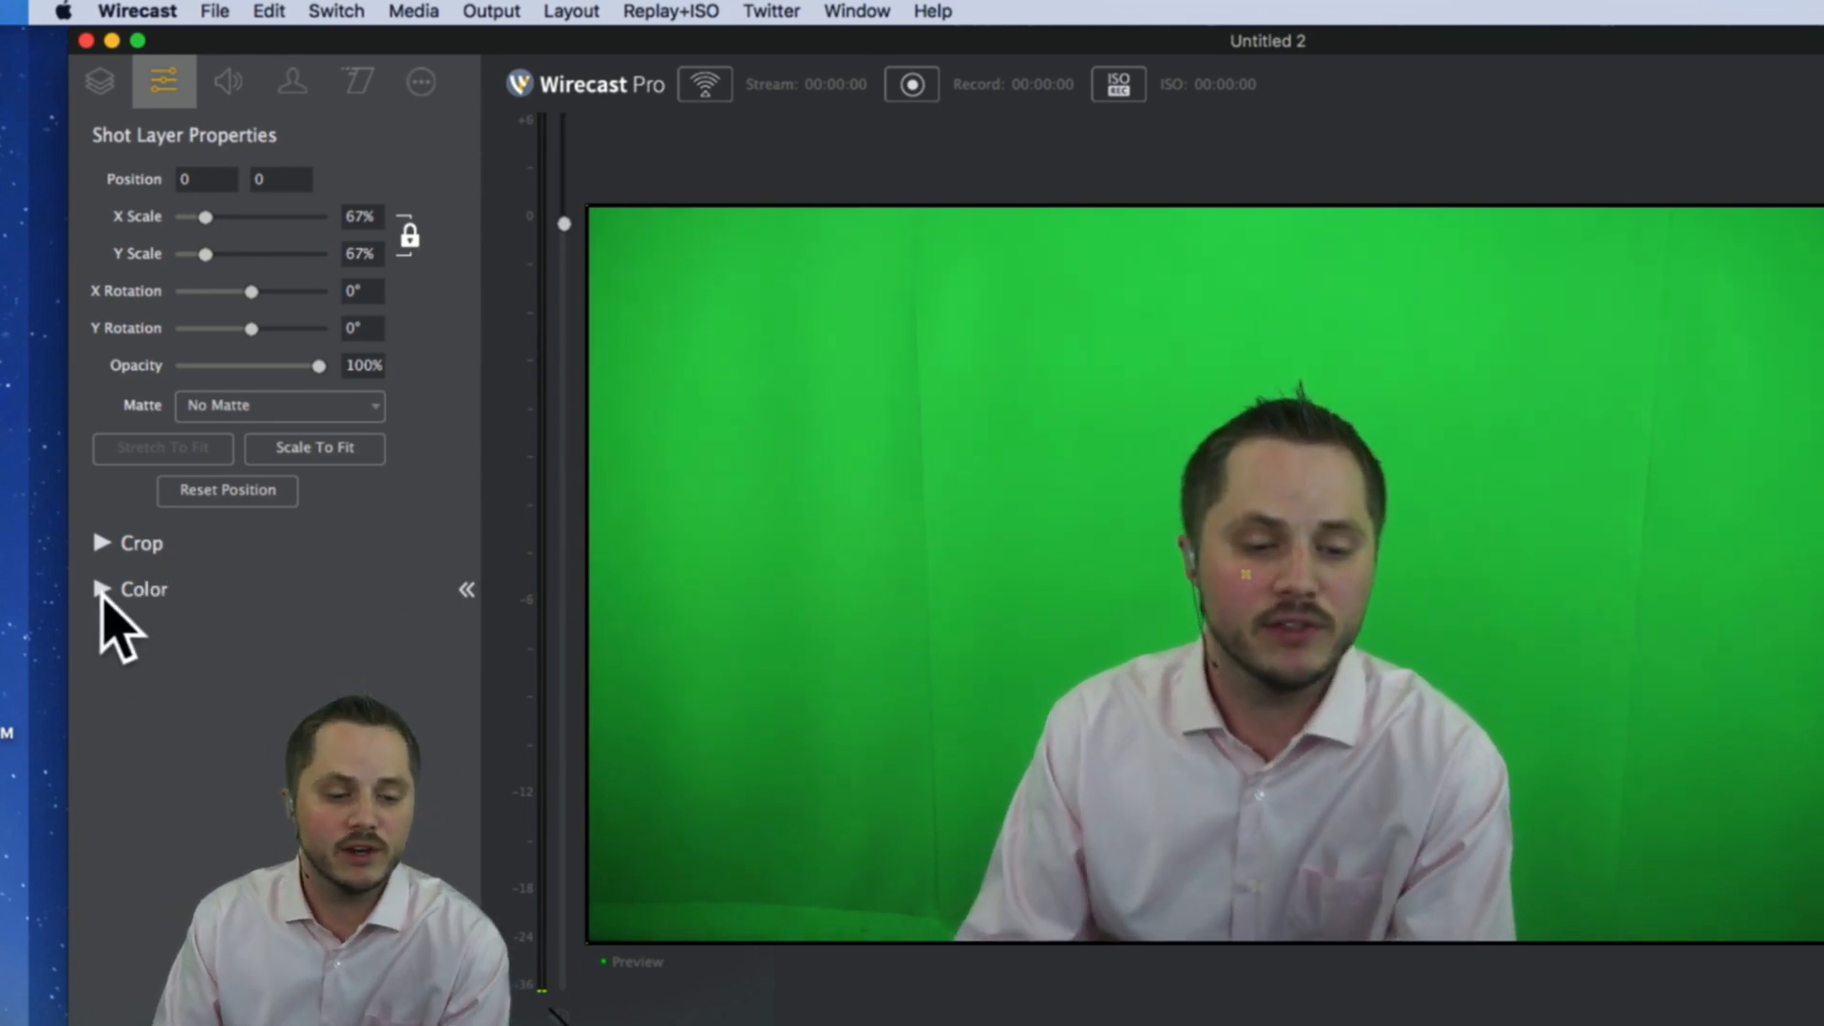
click(103, 591)
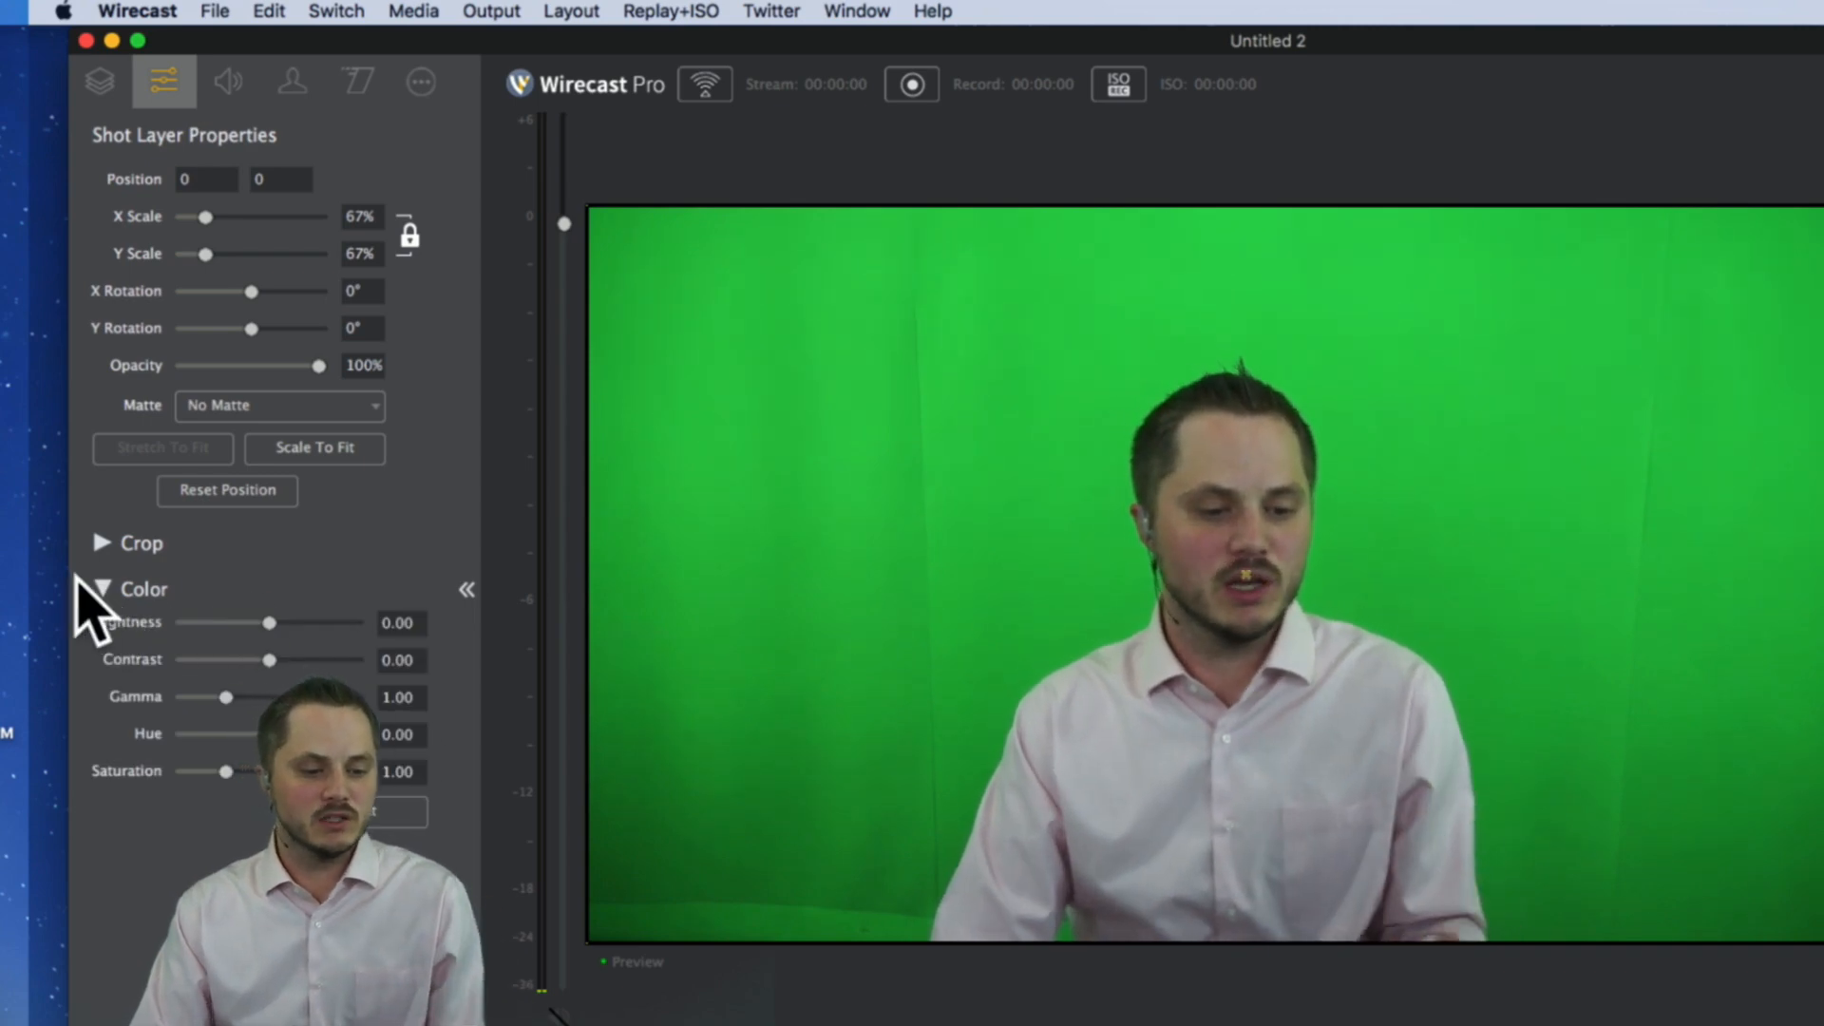
click(102, 590)
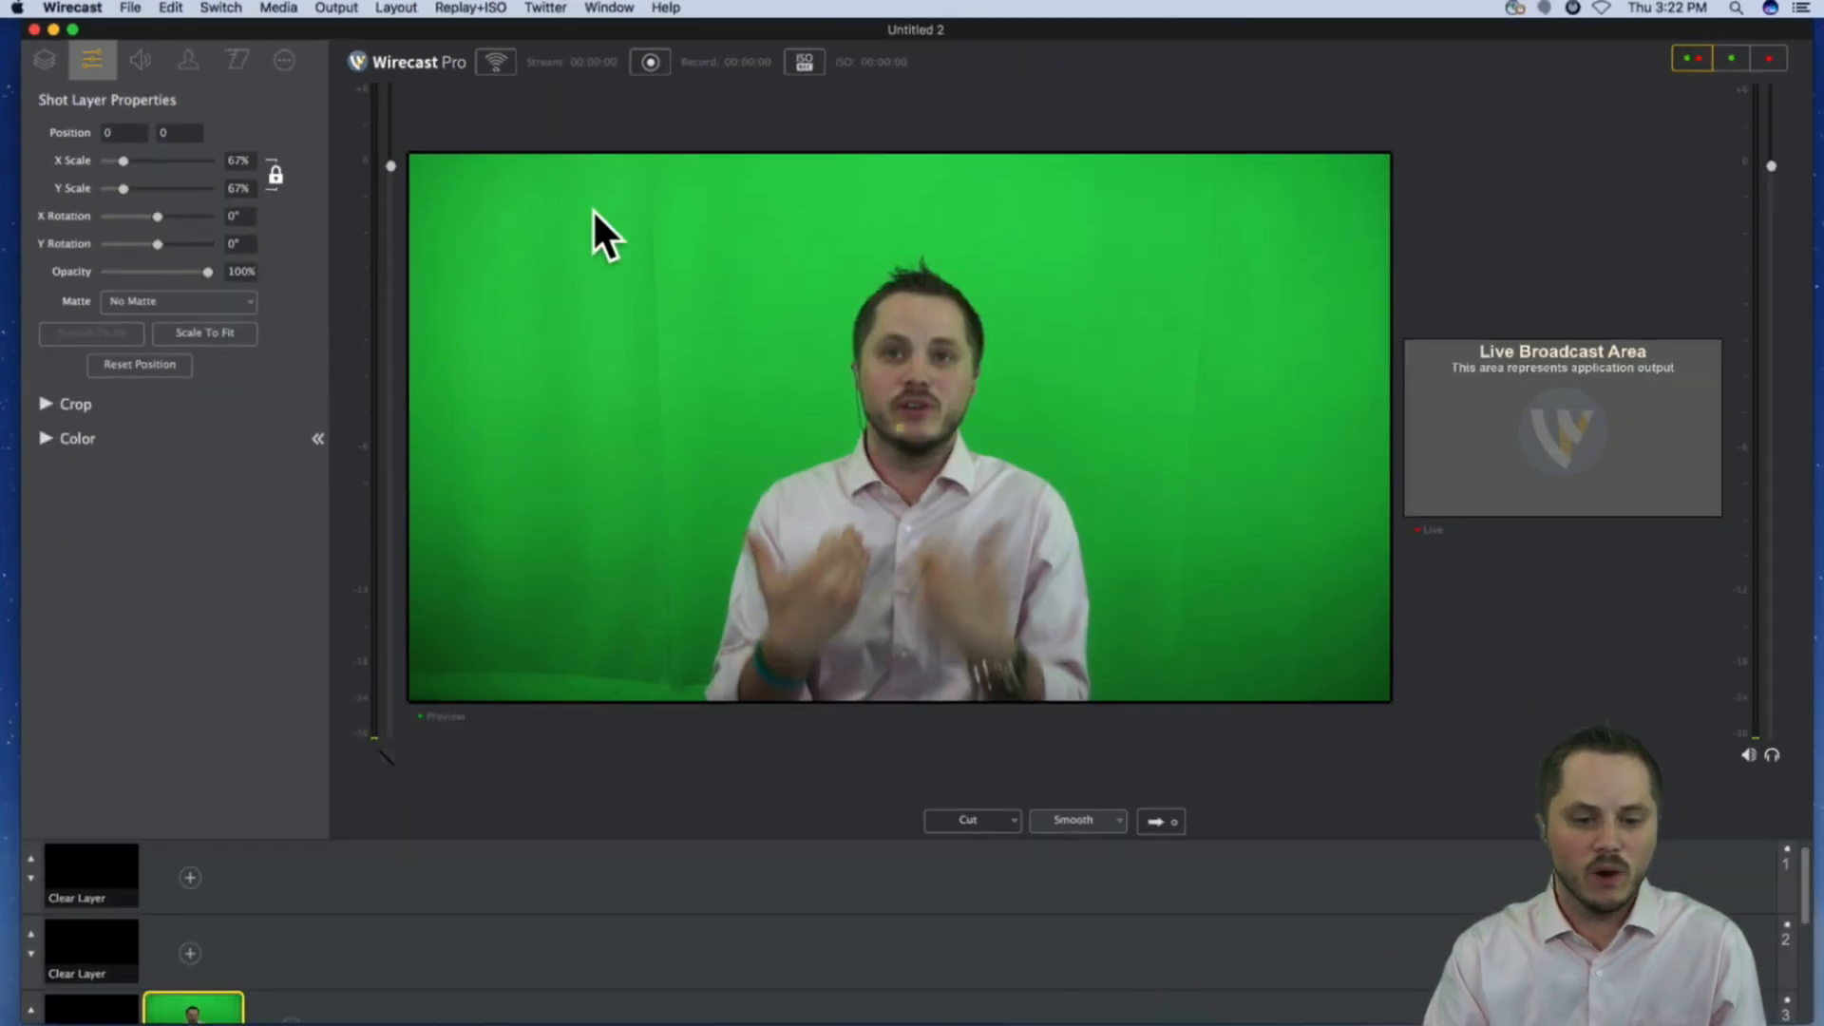
click(46, 438)
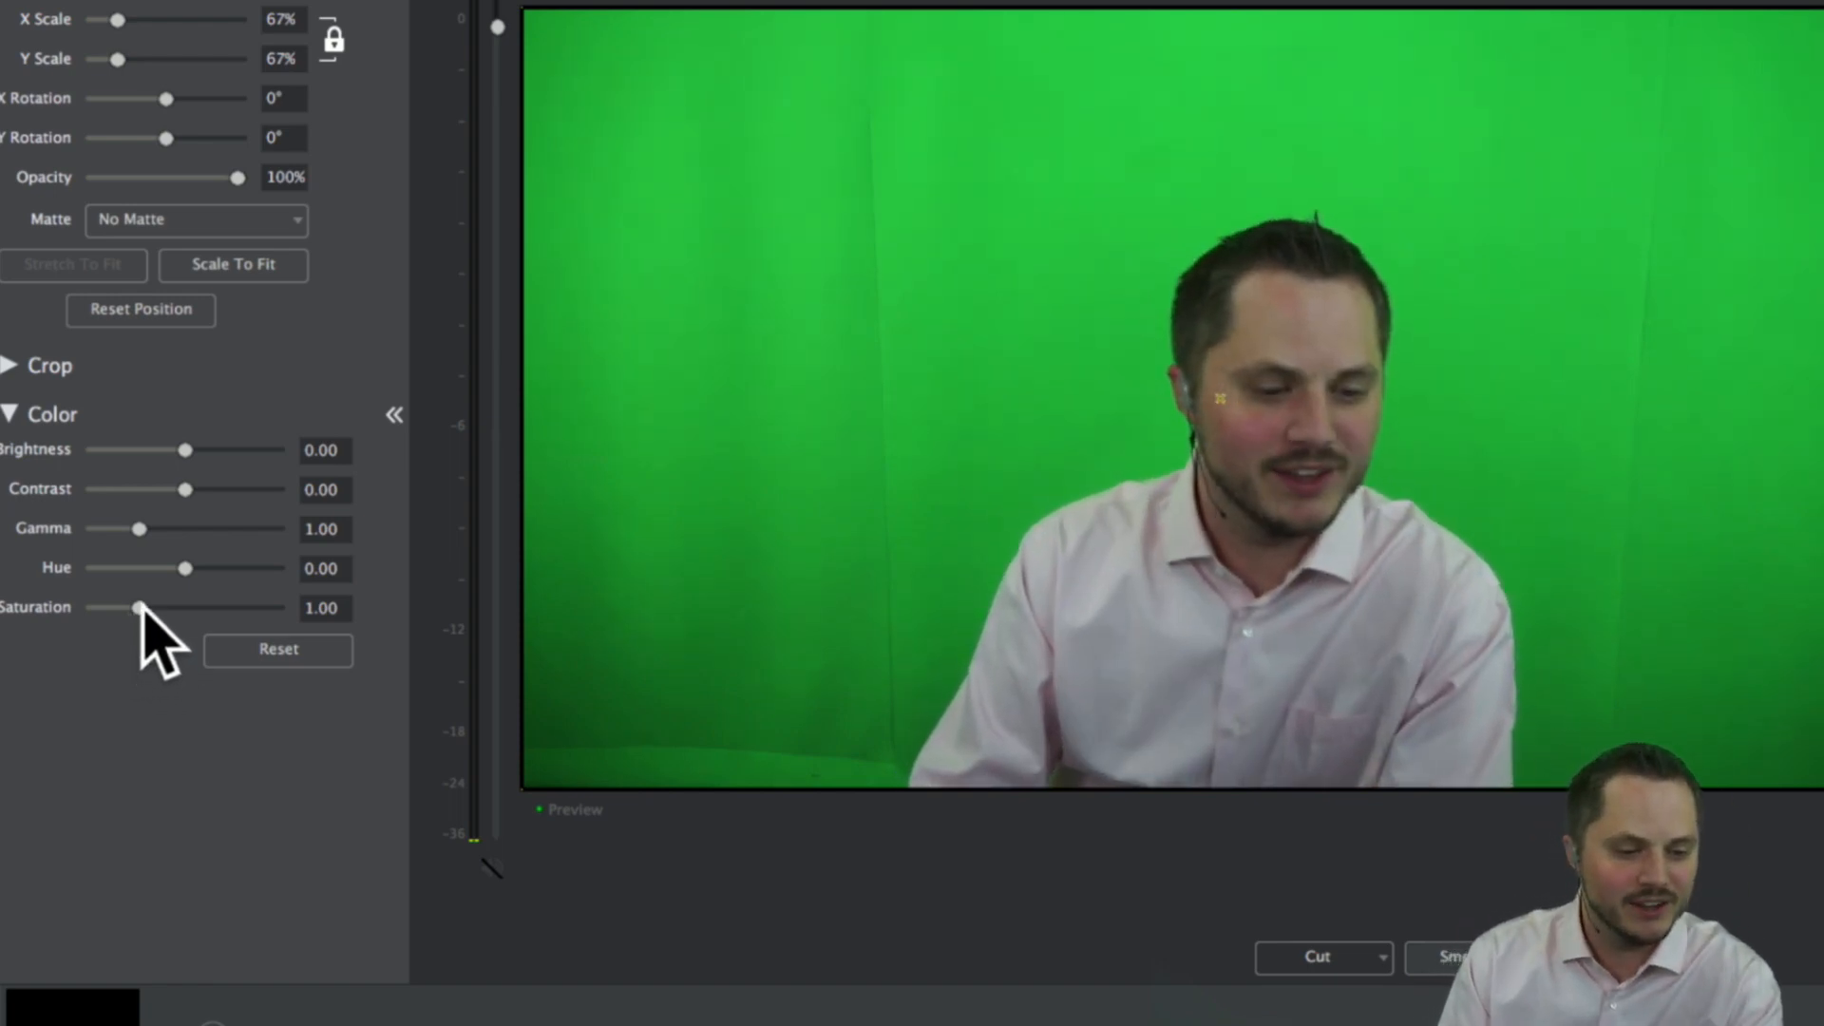
- Try the camera layer's saturation at 0.00 and 4.00, and set it back to 1.00
drag(140, 611, 82, 613)
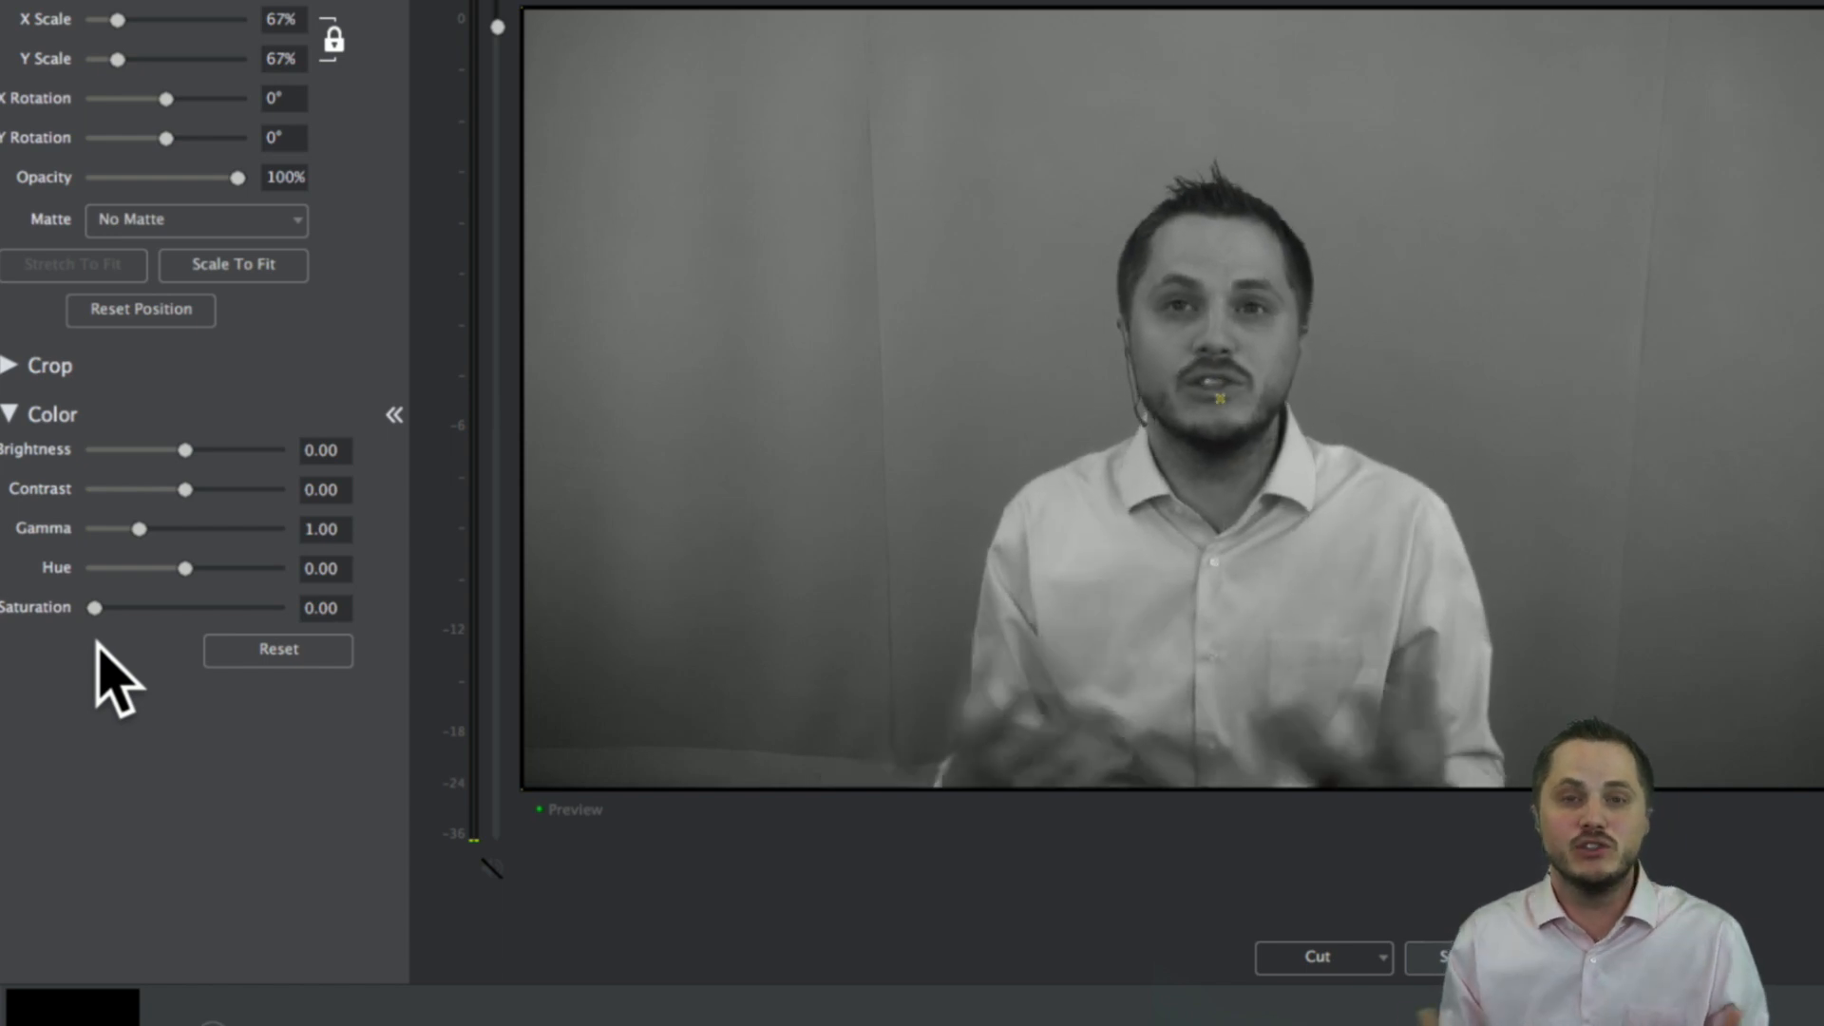
drag(95, 609, 289, 610)
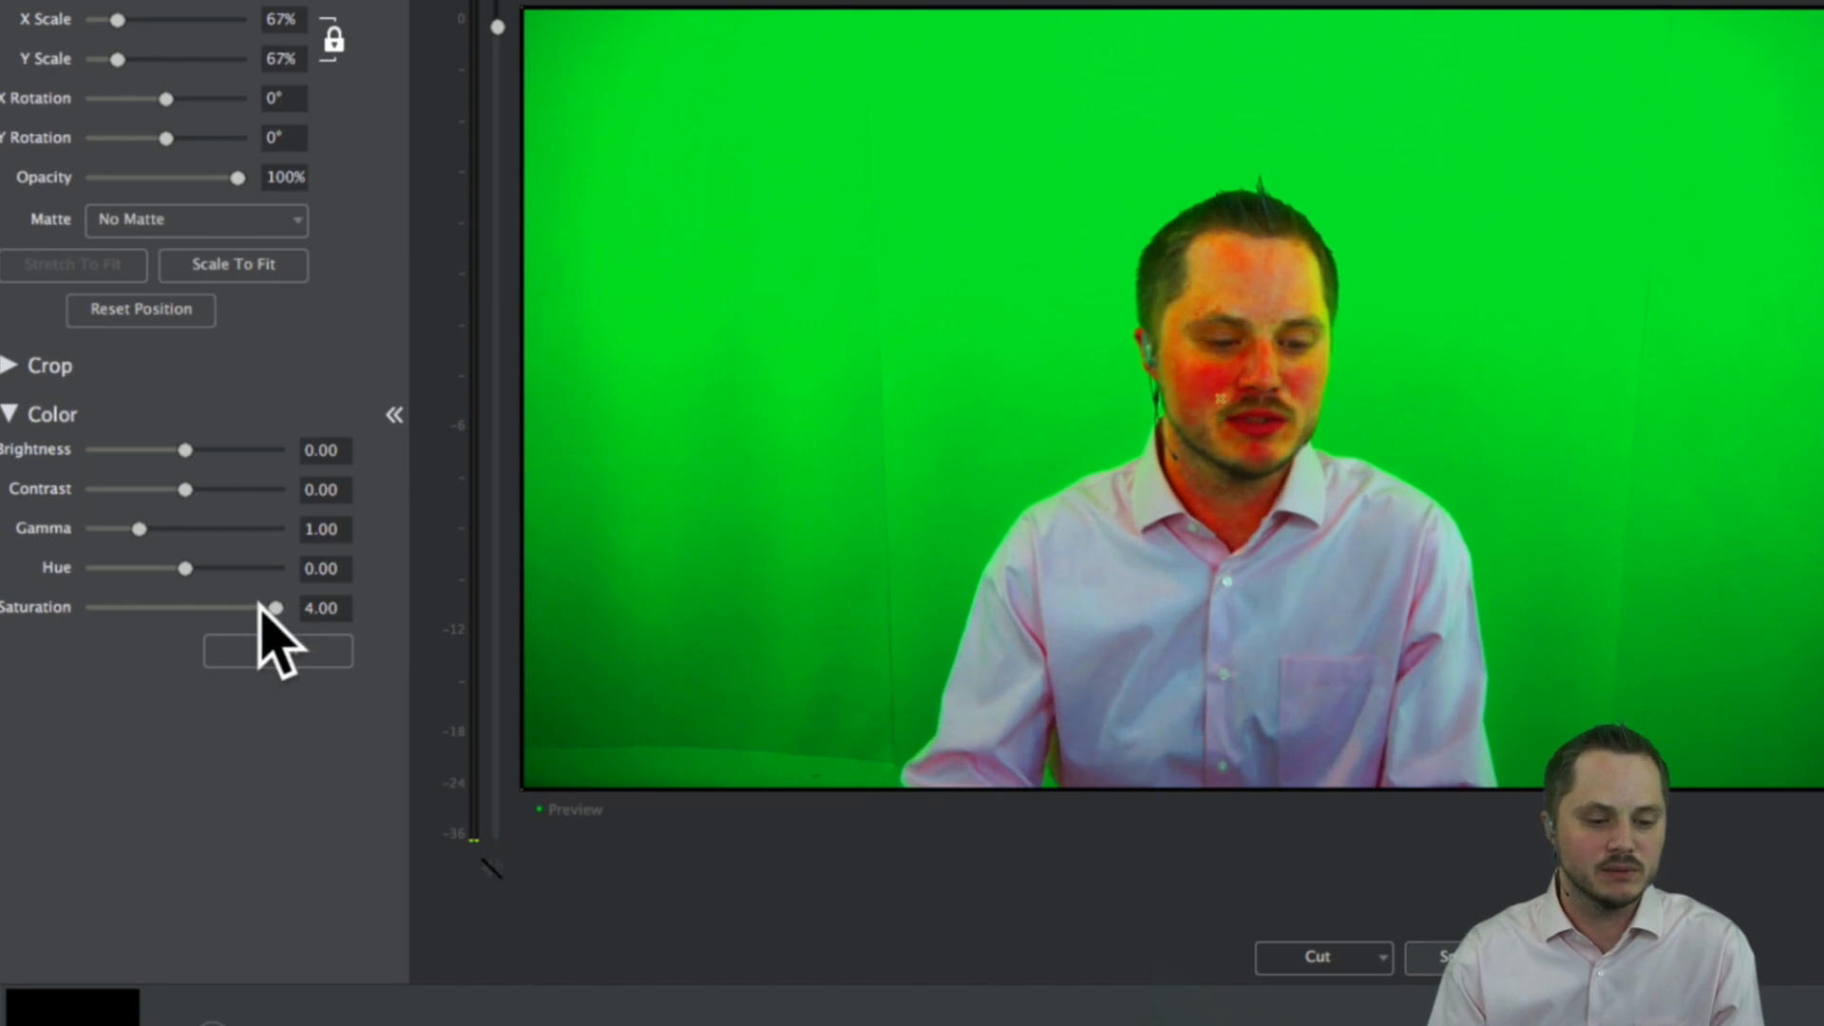
drag(277, 609, 140, 611)
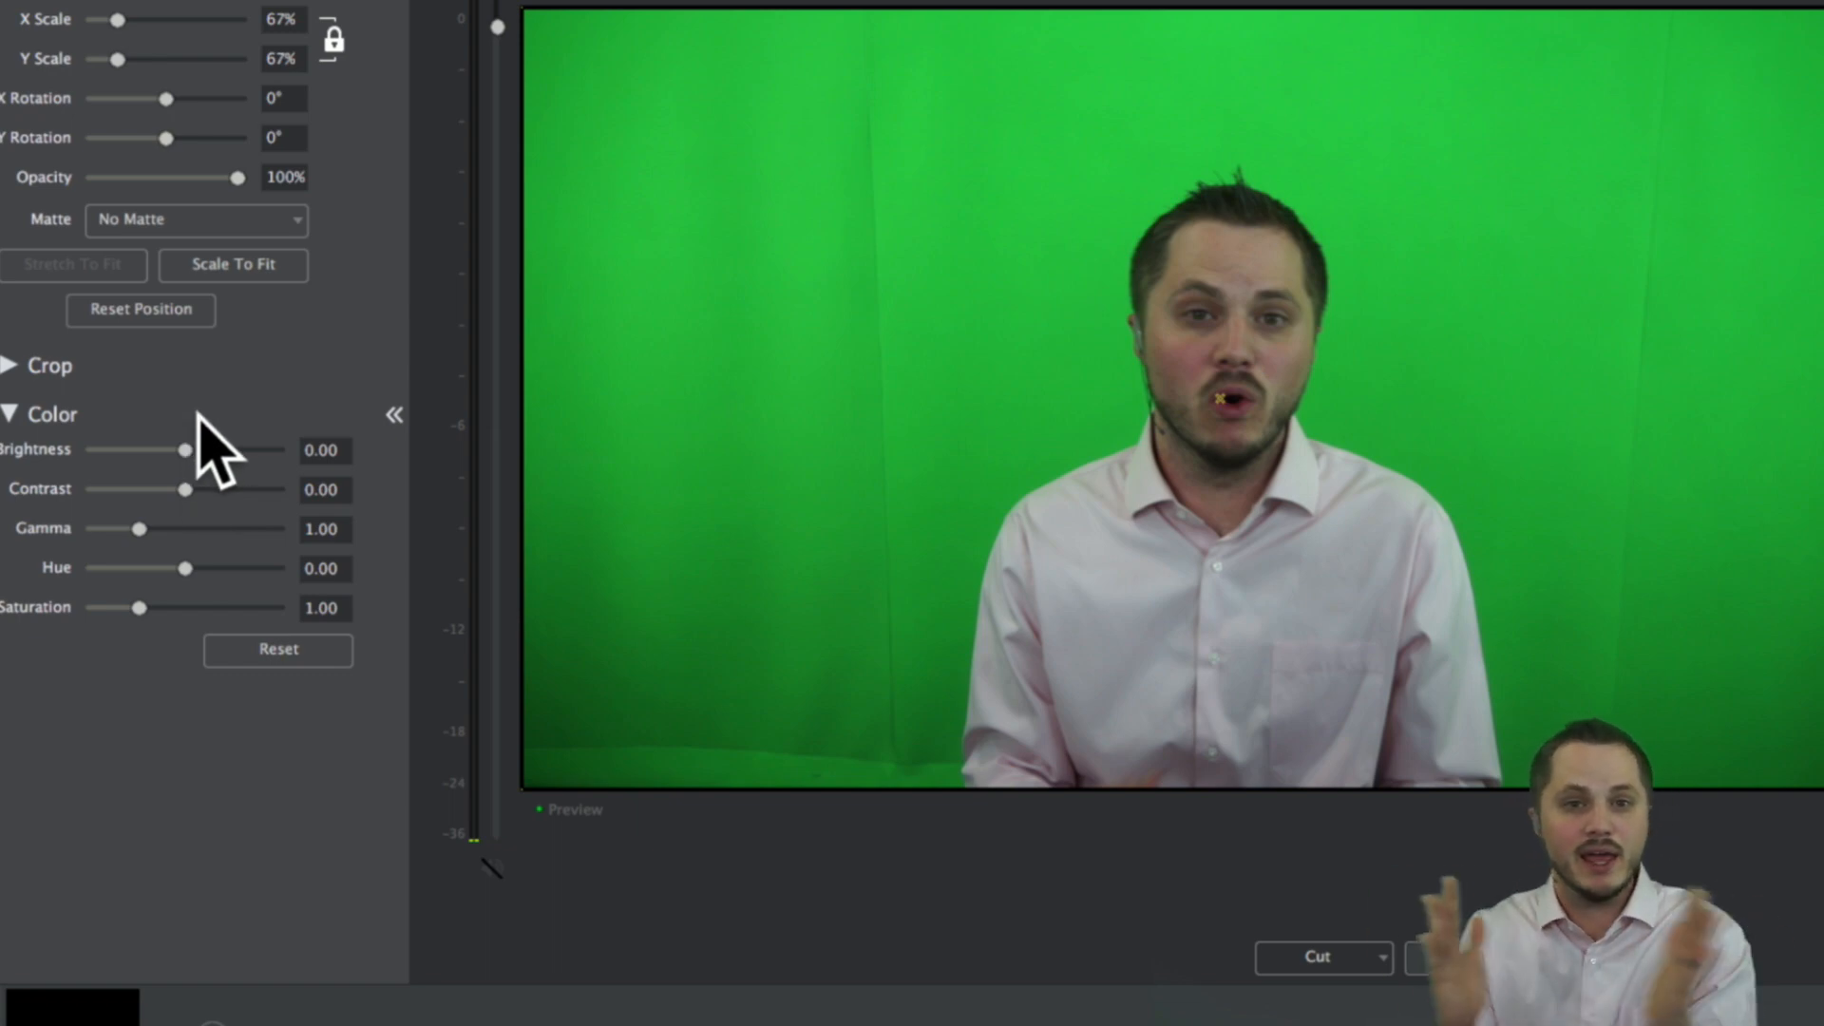
- Try the camera layer's brightness at 0.50, 0.10, 0.17 and 0.50, and bring it down to 0.06
drag(185, 451, 339, 466)
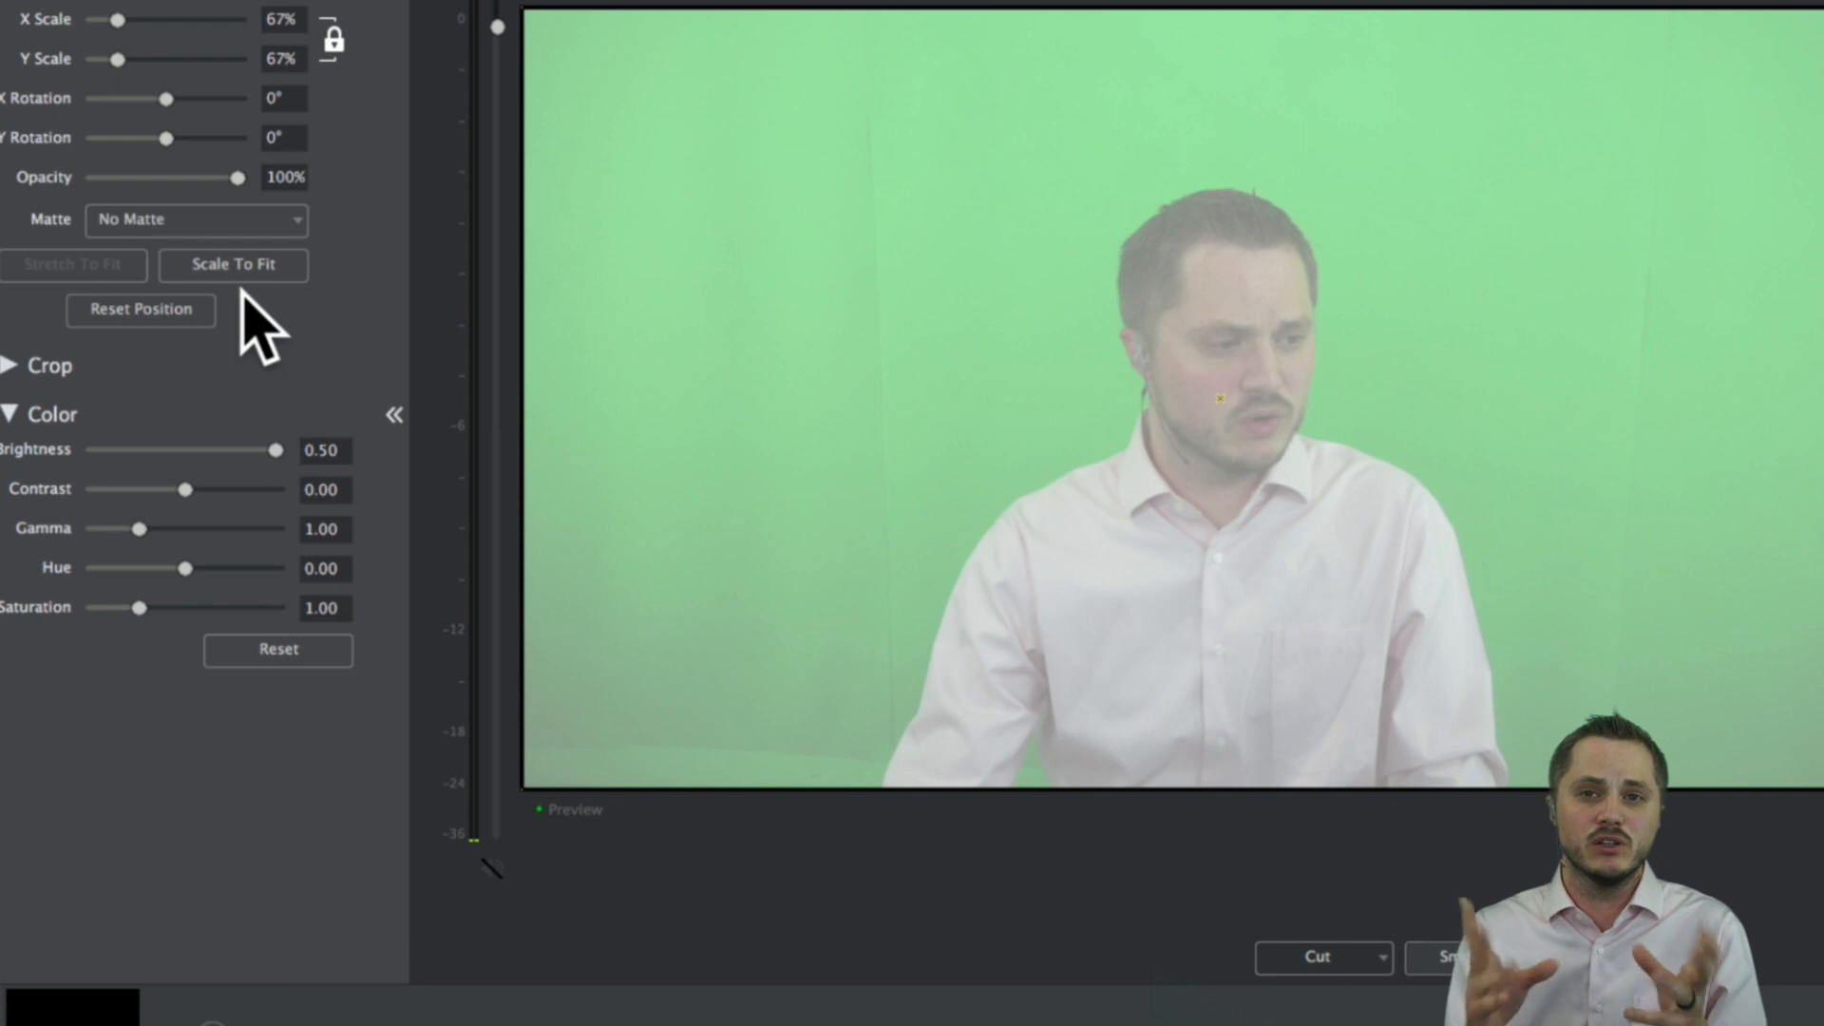
drag(276, 450, 206, 453)
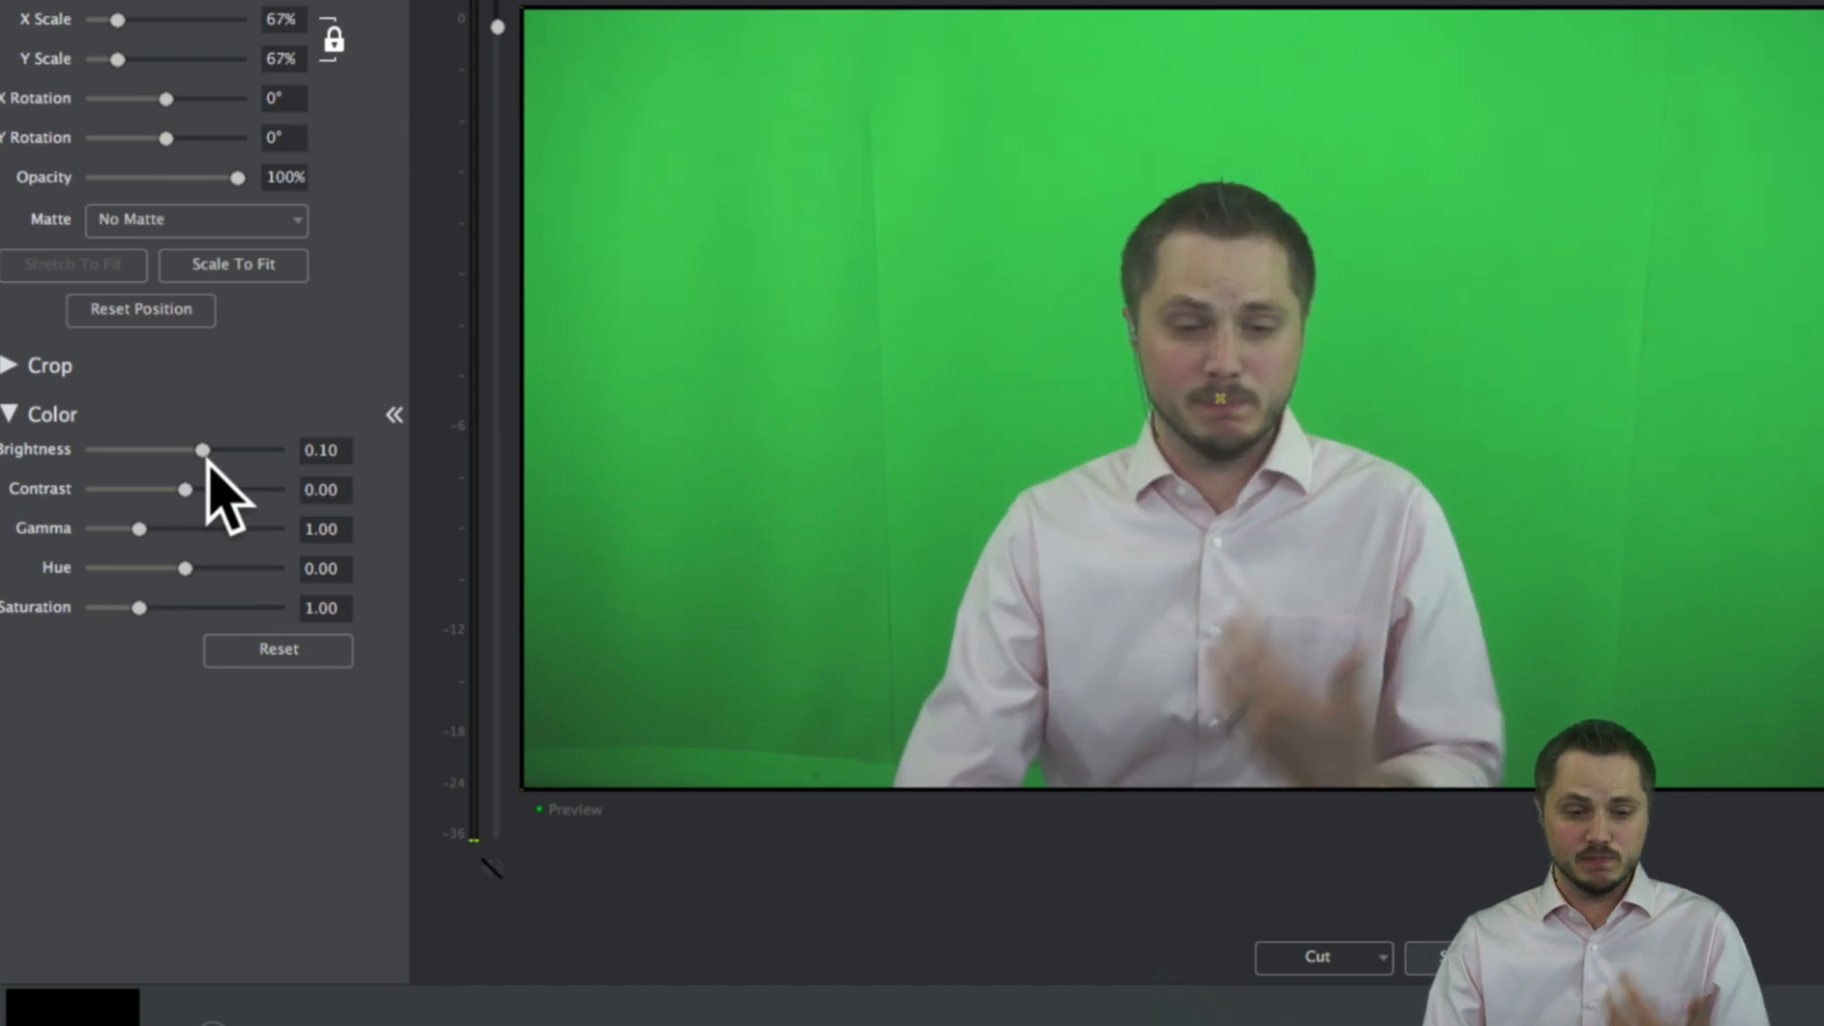
drag(207, 456, 220, 456)
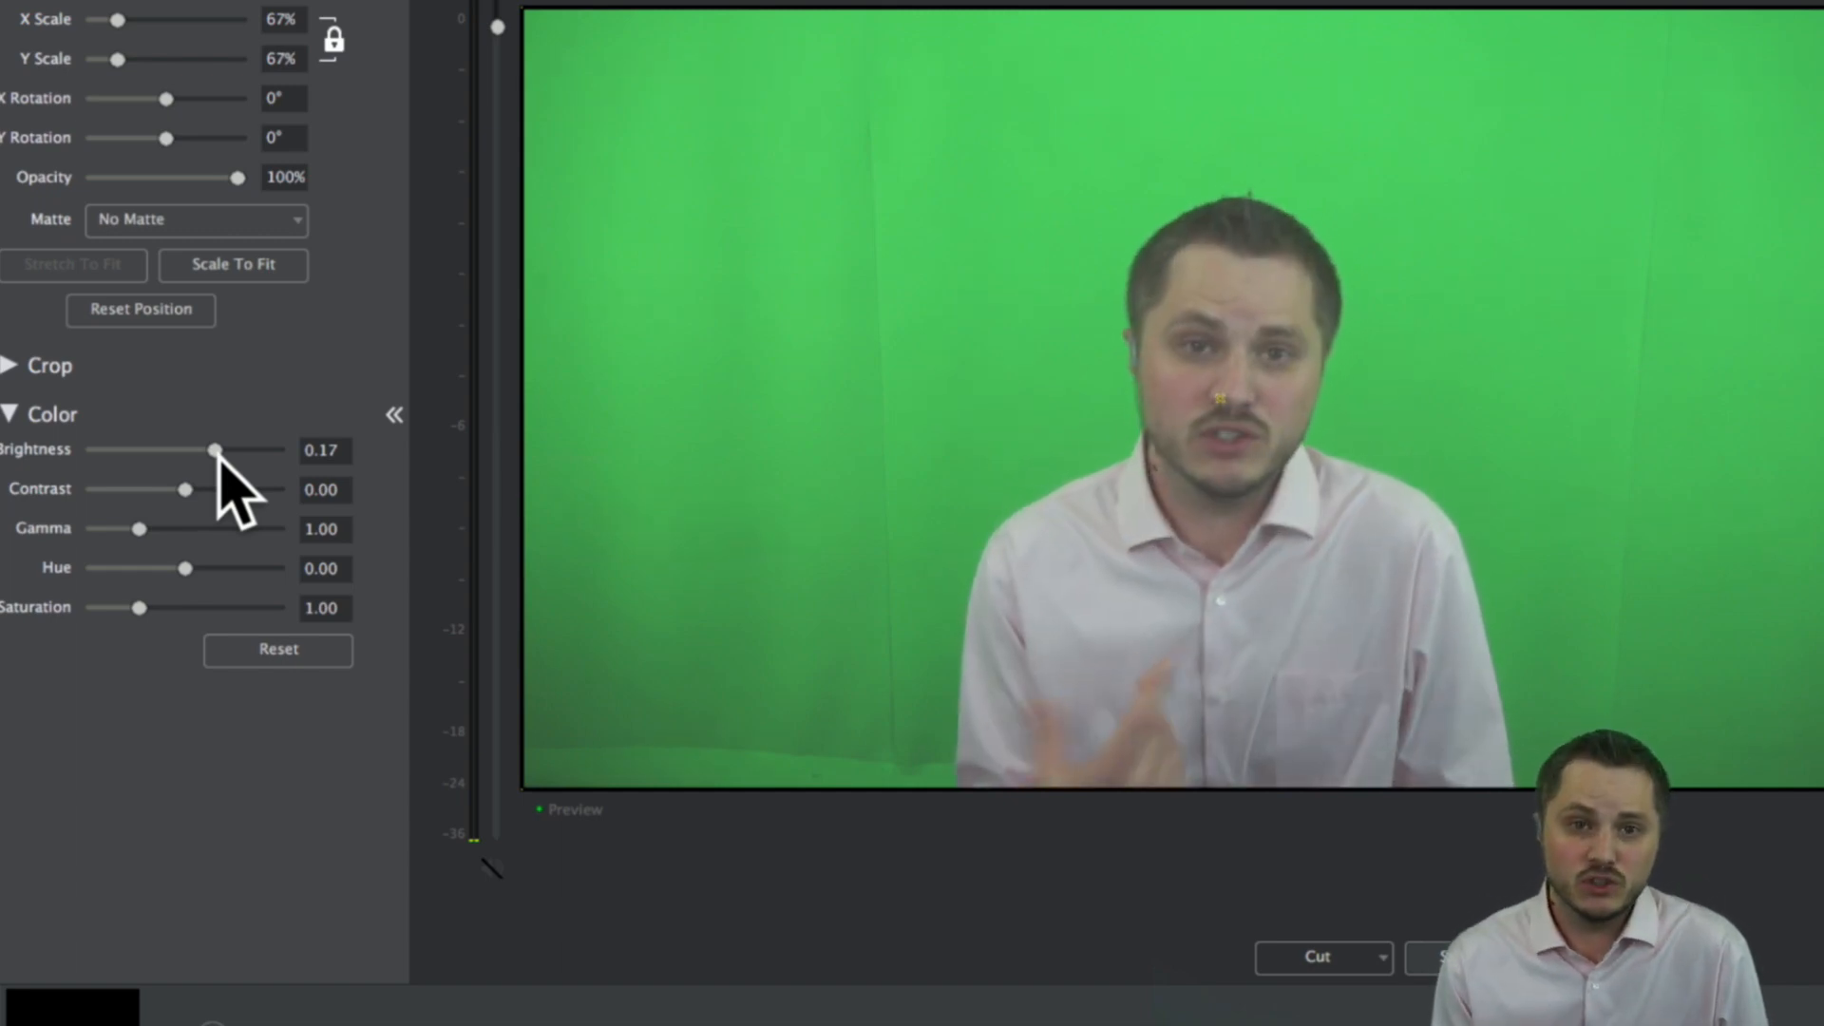
drag(220, 447, 295, 432)
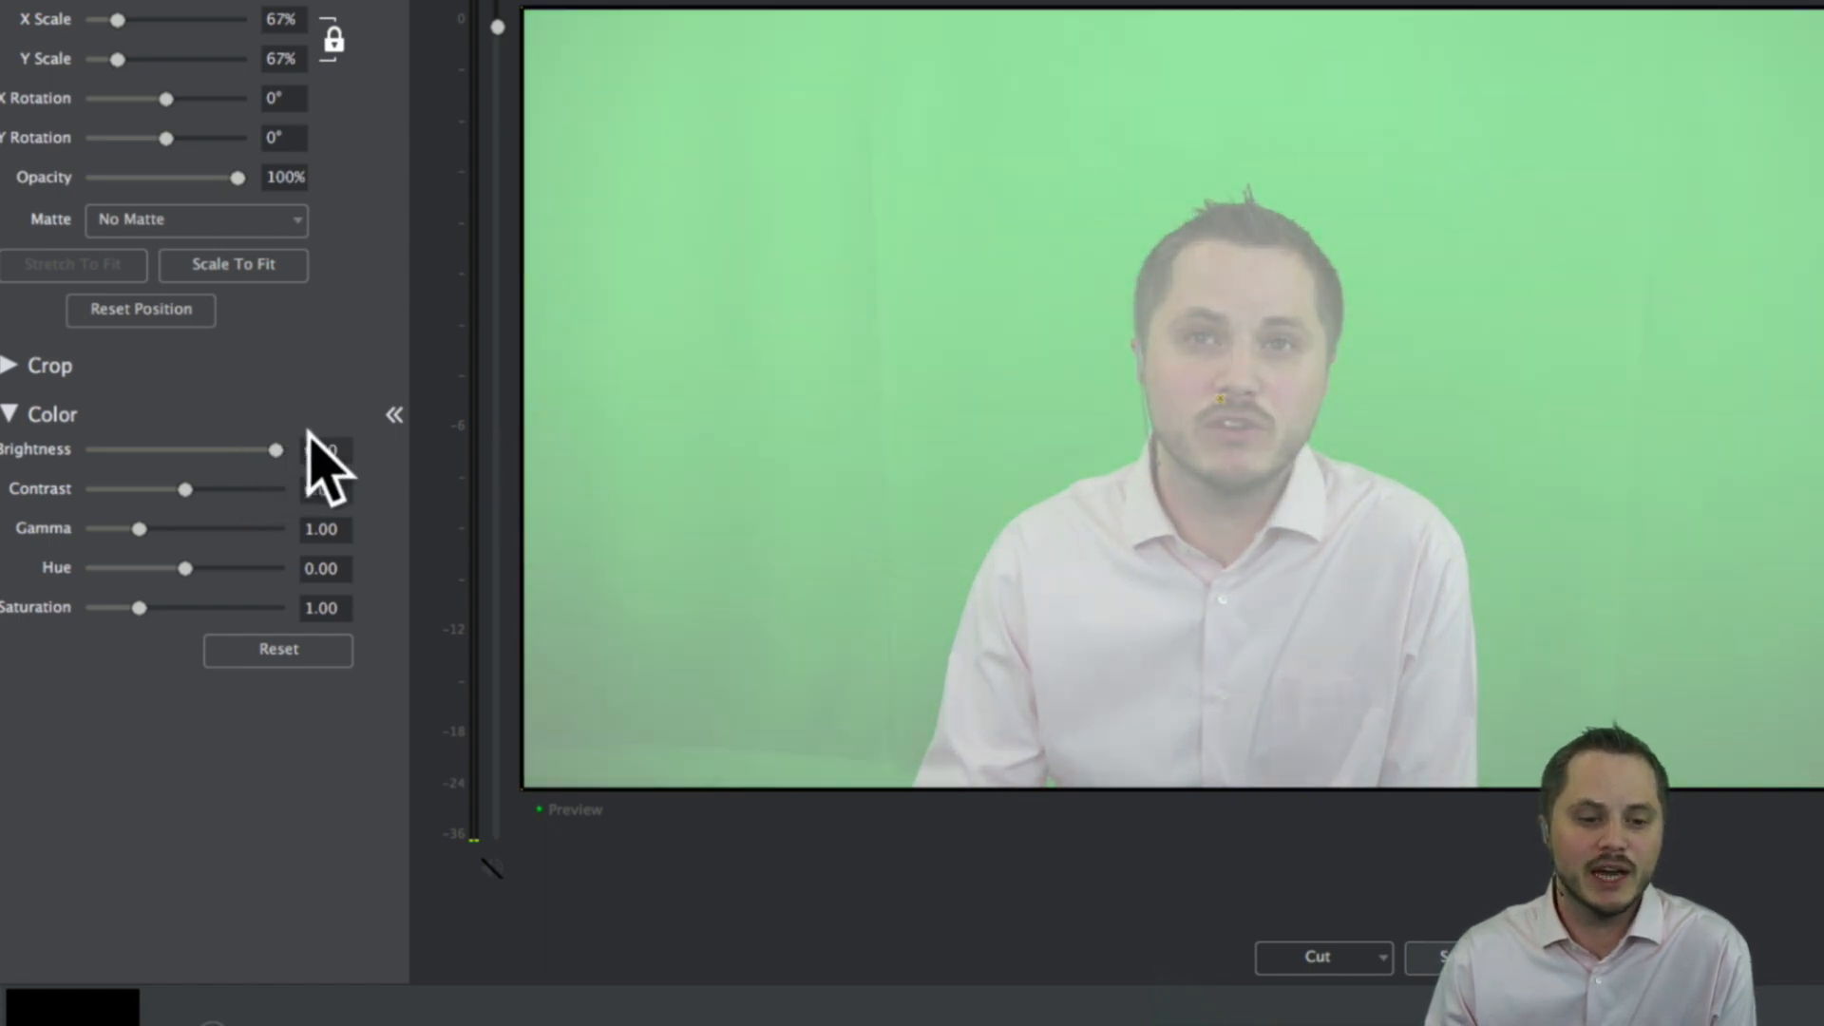
drag(275, 450, 199, 461)
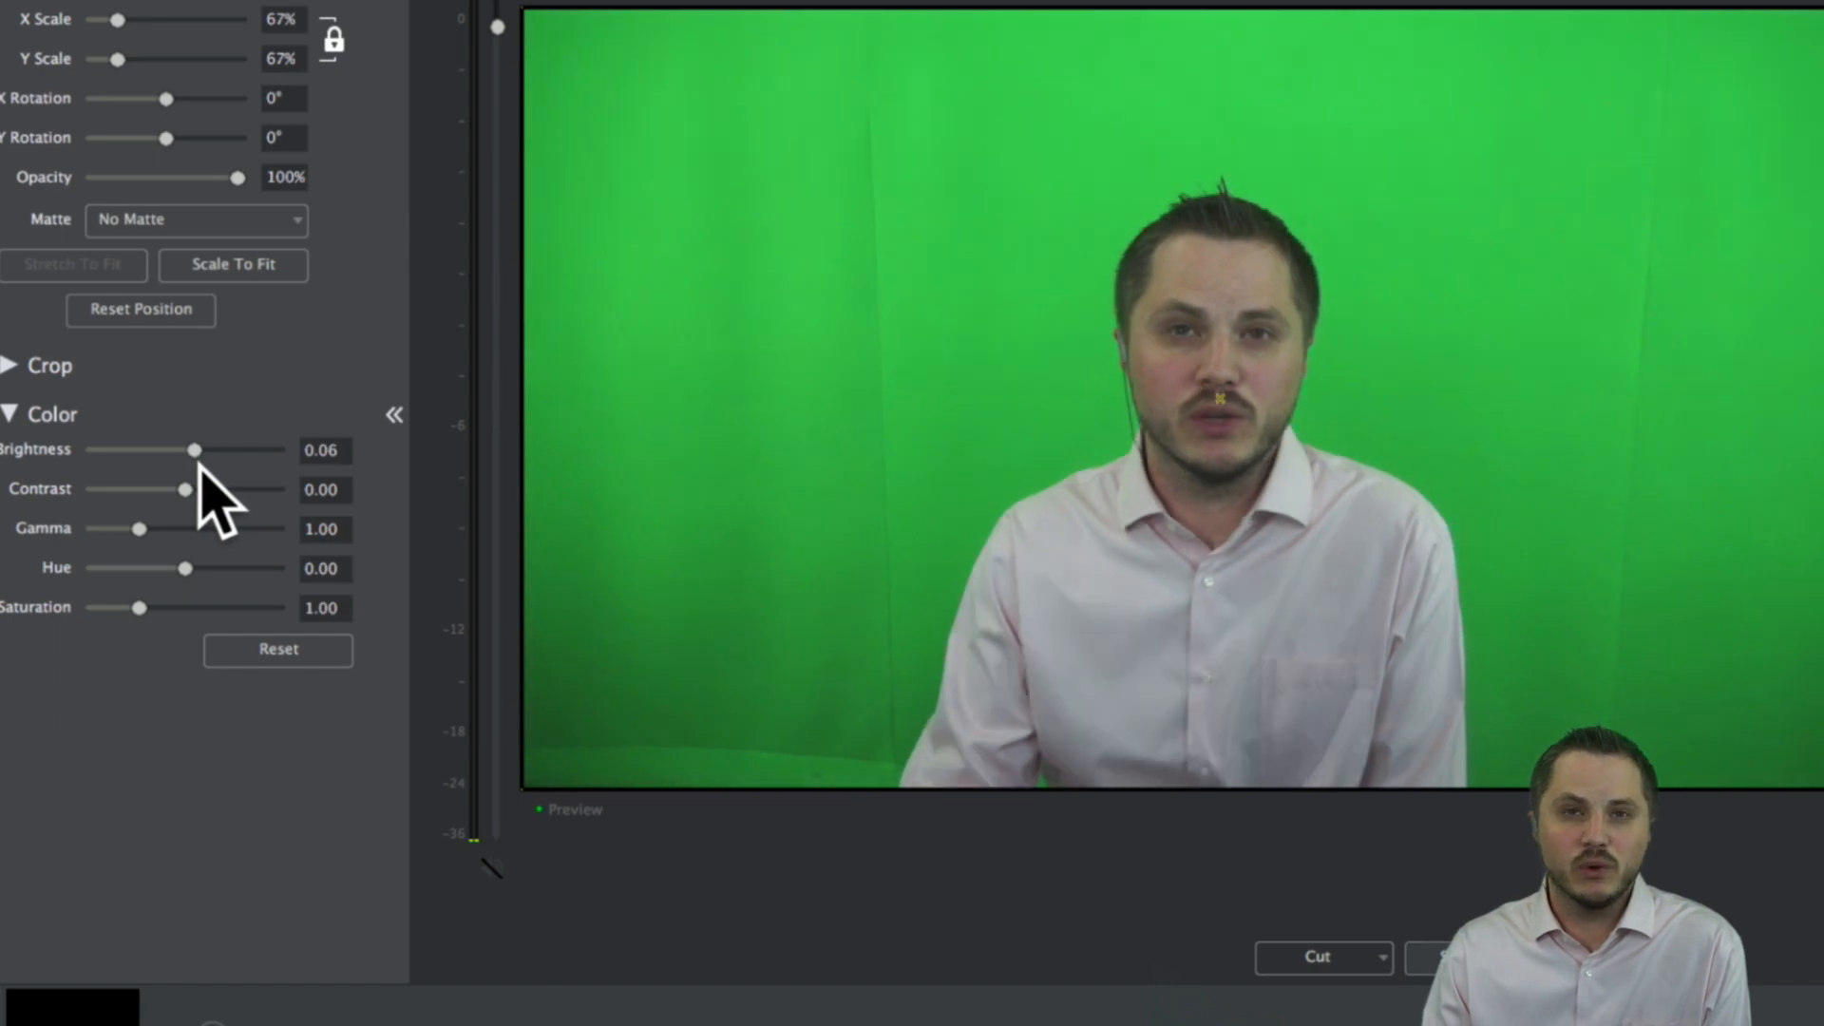
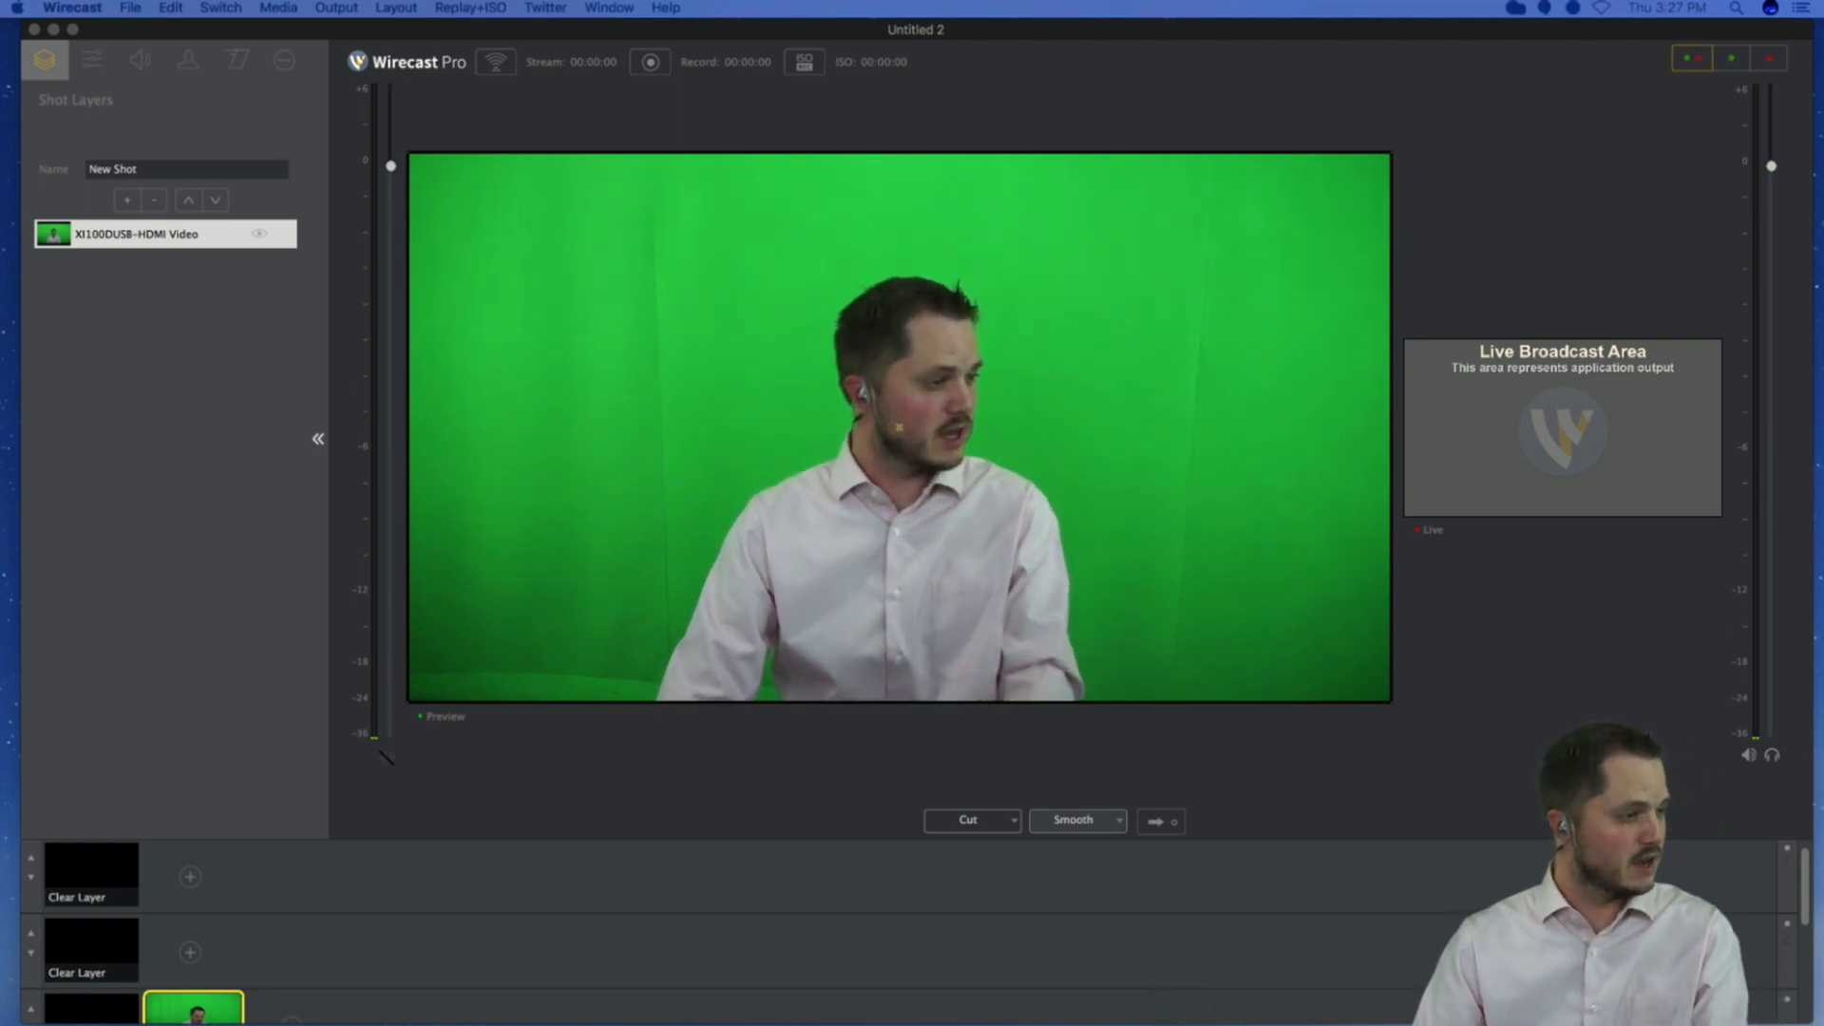
- Return to the camera layer's color properties and try contrast values of 0.11, 0.07 and 0.14
click(583, 32)
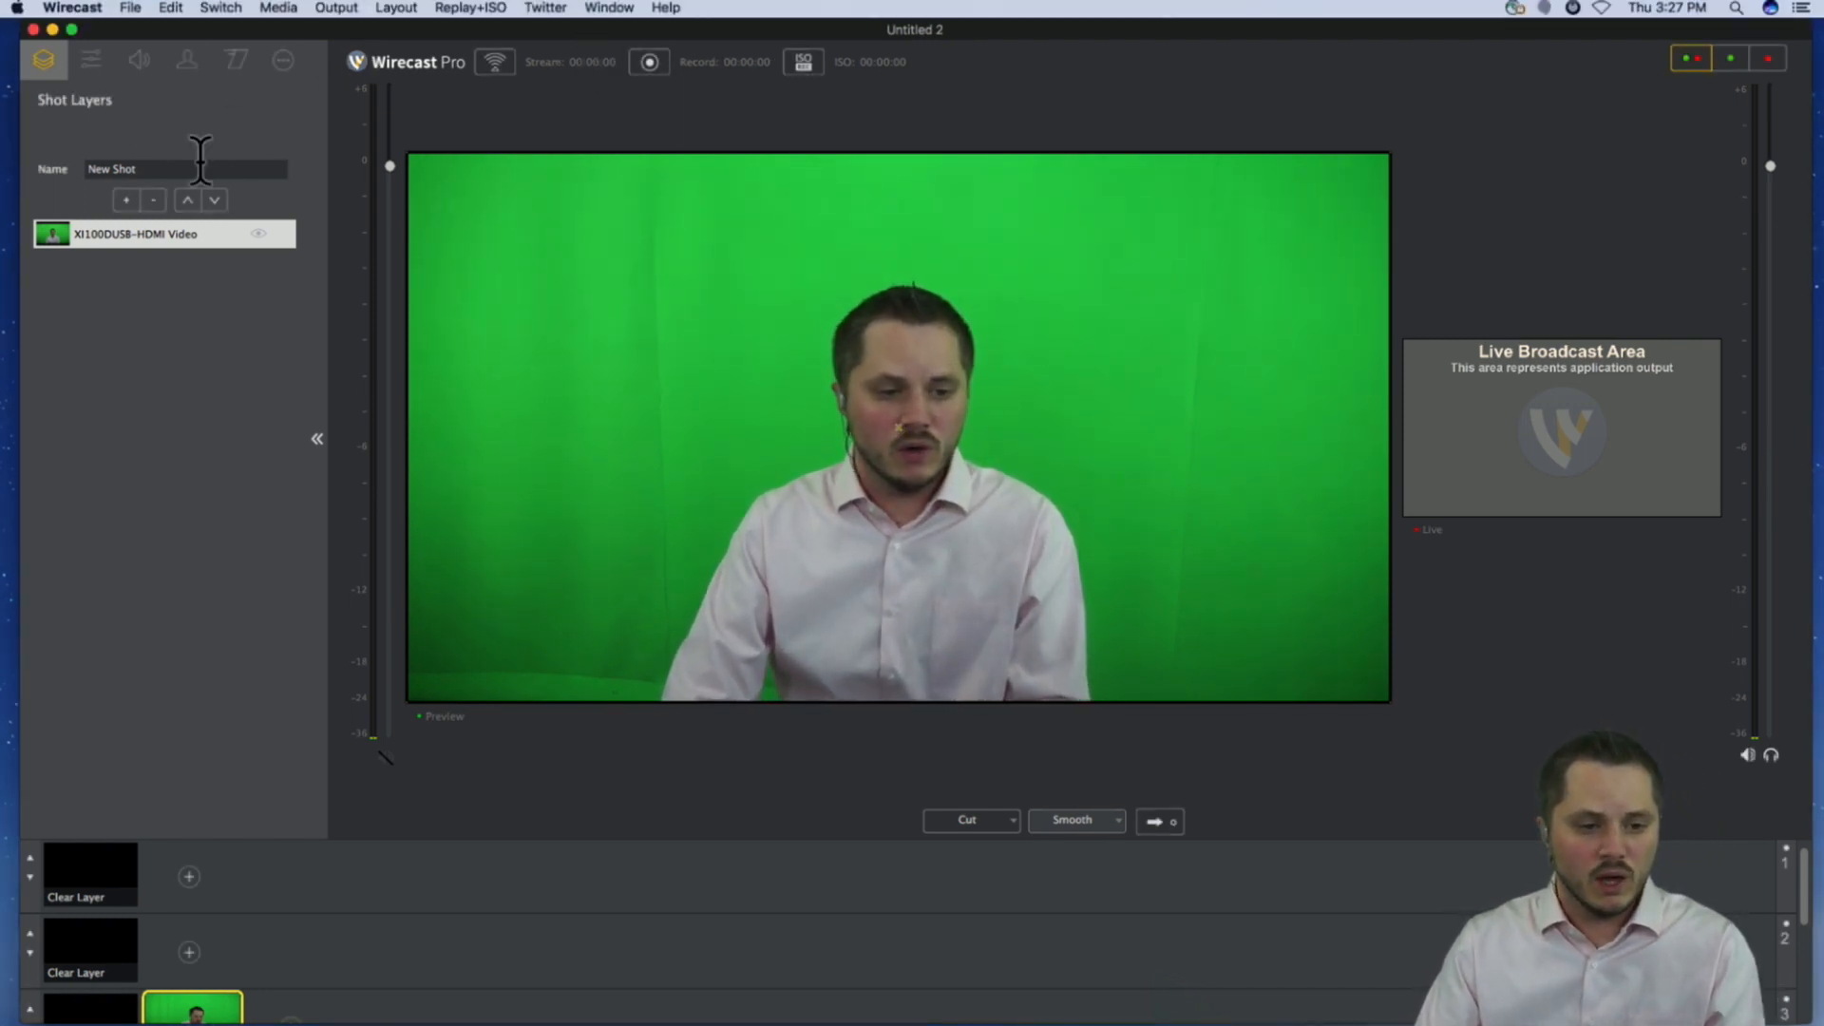
click(82, 63)
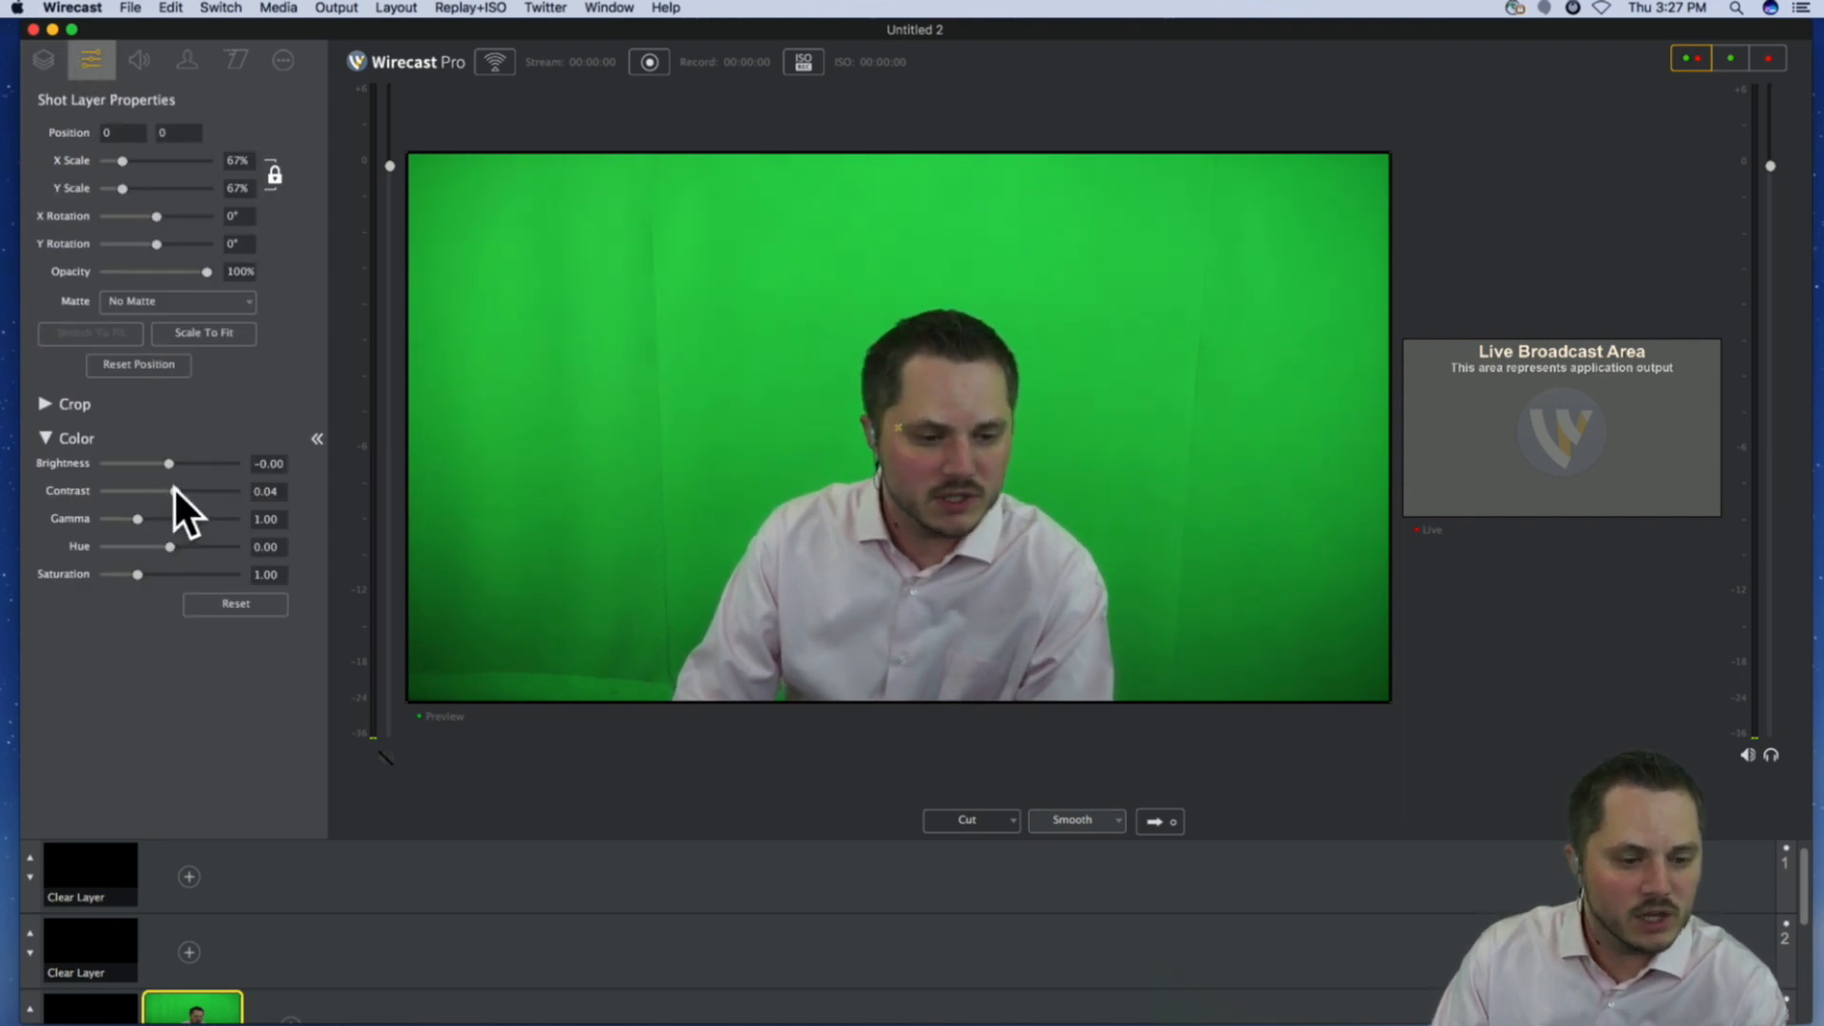
drag(175, 491, 186, 494)
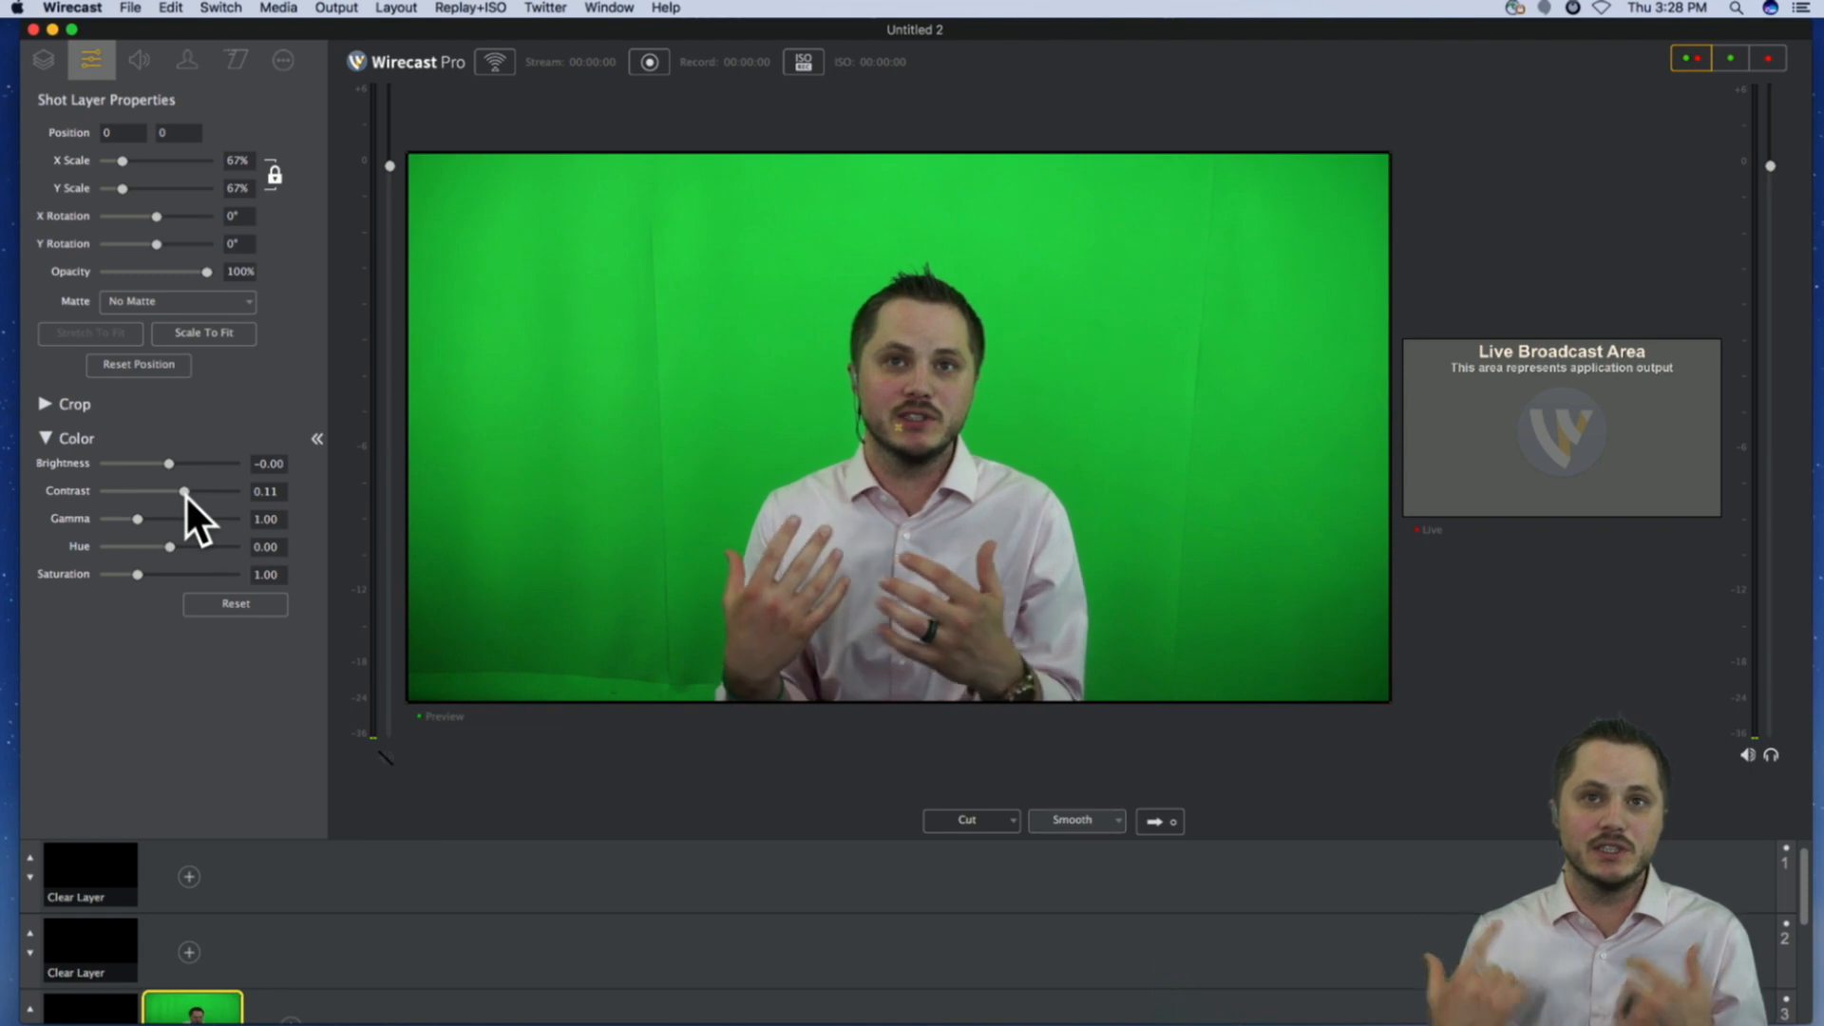
mouse_move(186, 495)
mouse_down()
mouse_move(140, 492)
mouse_move(225, 488)
mouse_move(178, 492)
mouse_up()
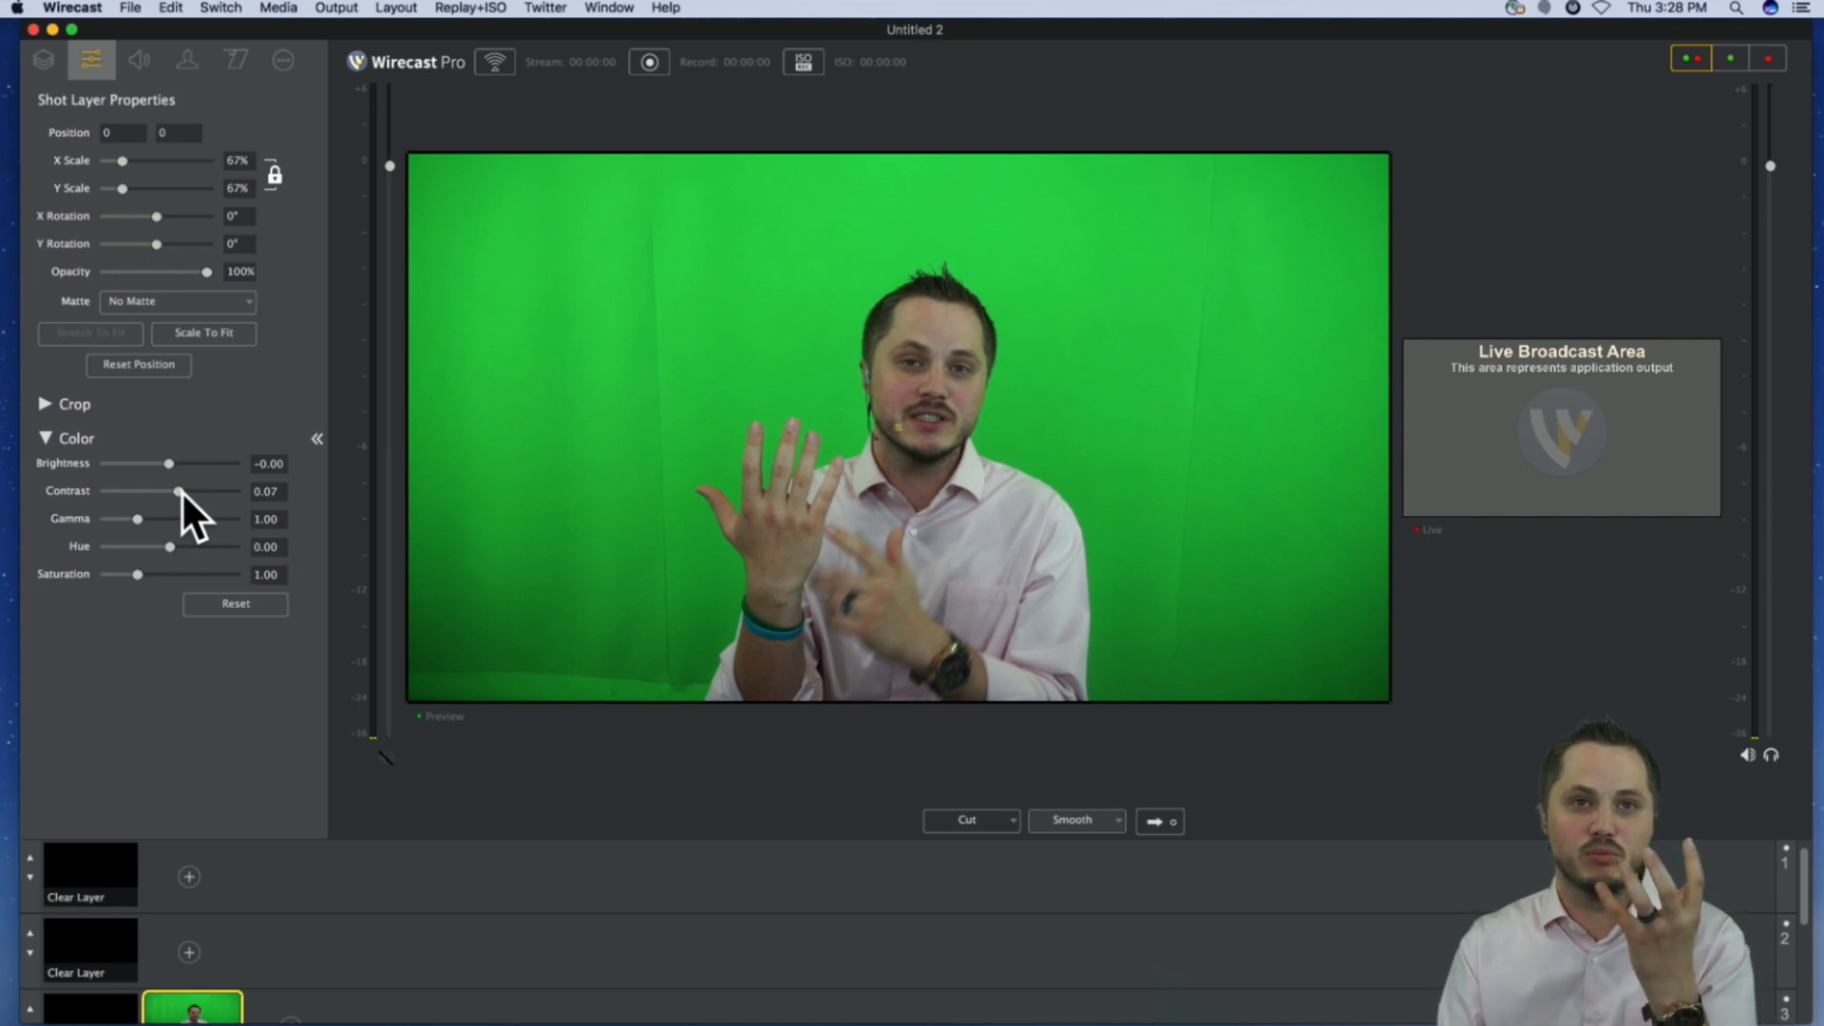
drag(181, 491, 189, 496)
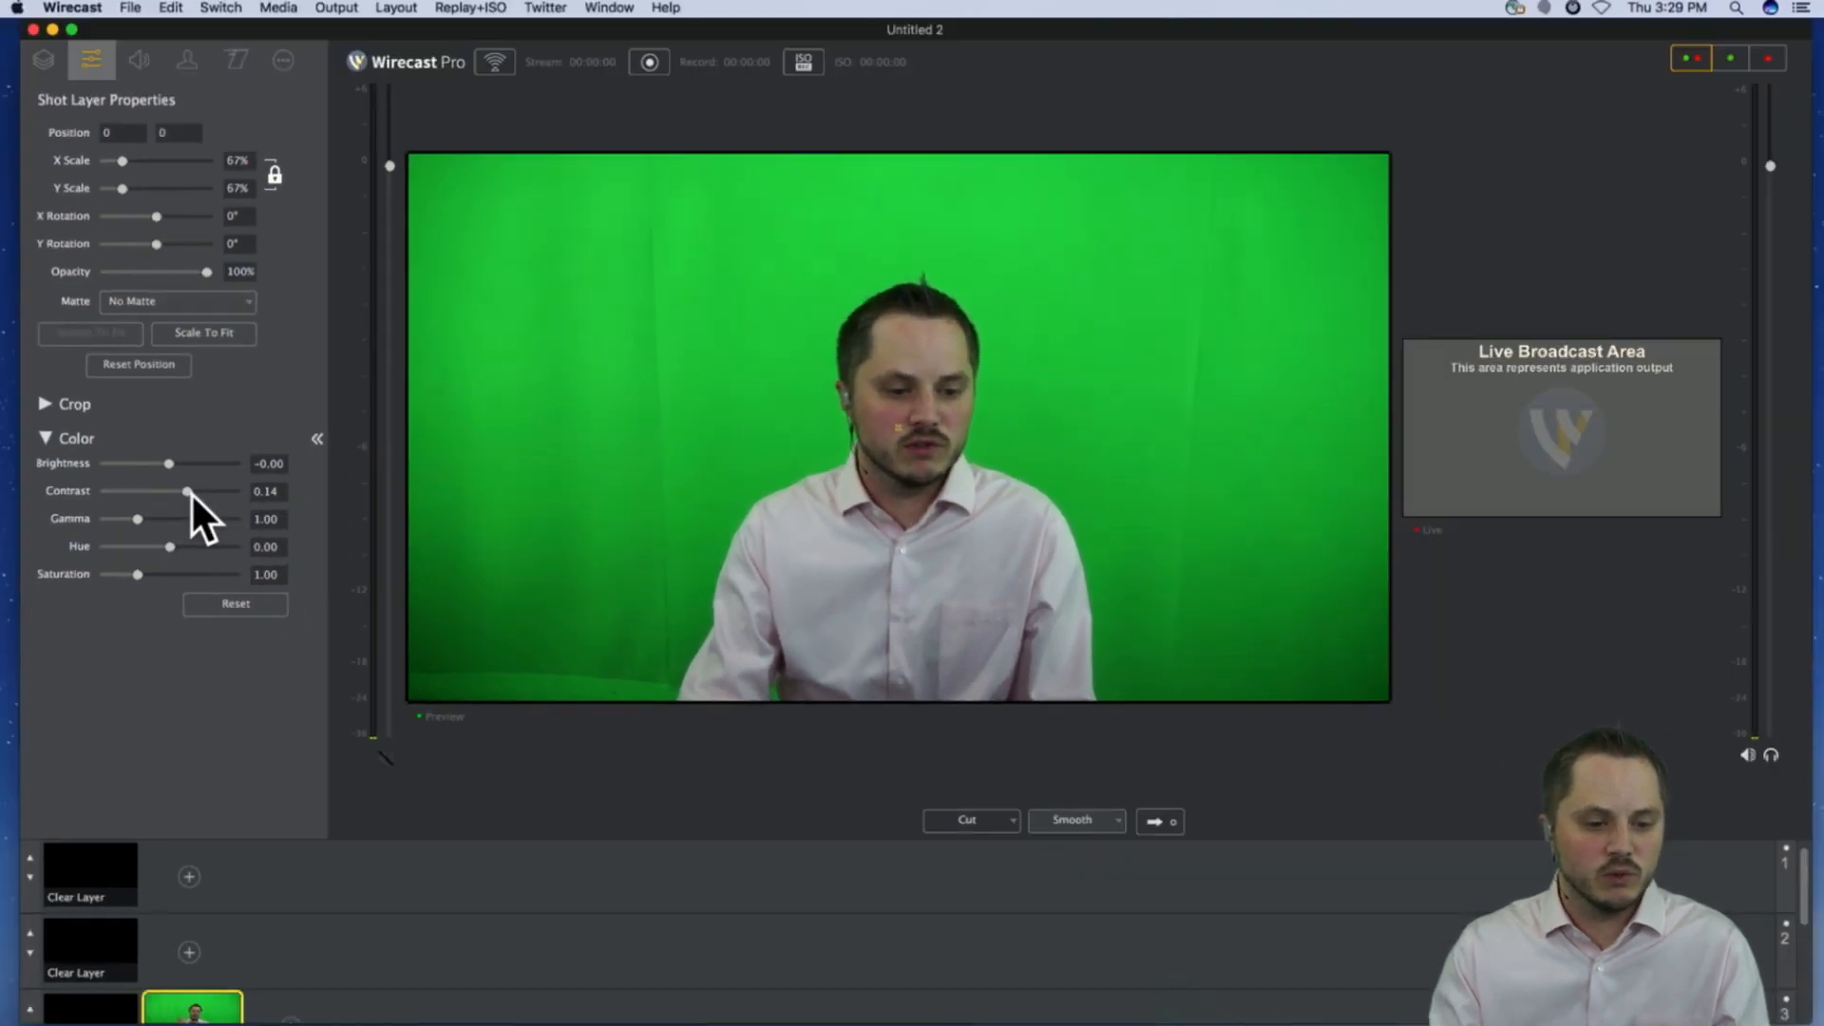
- Take the camera layer's contrast to its minimum of -0.50 and raise it through 0.49 to its maximum of 0.50
drag(188, 493, 93, 490)
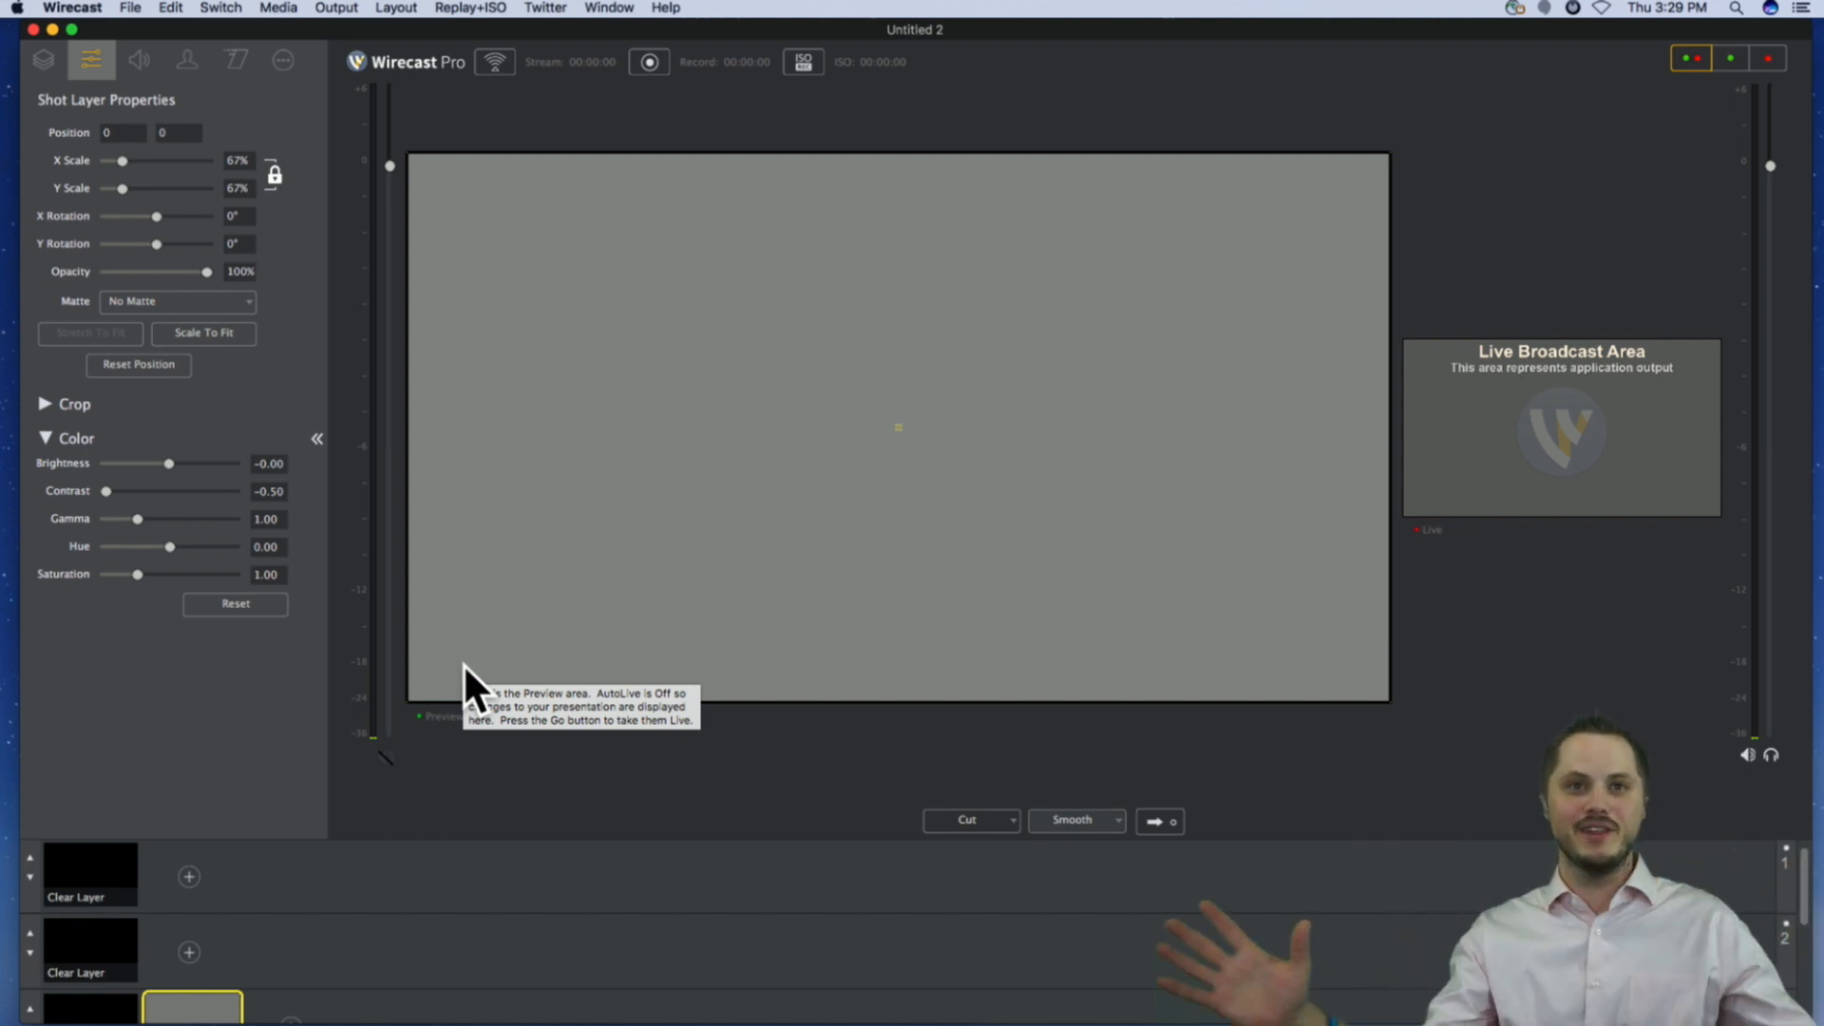
drag(107, 493, 232, 493)
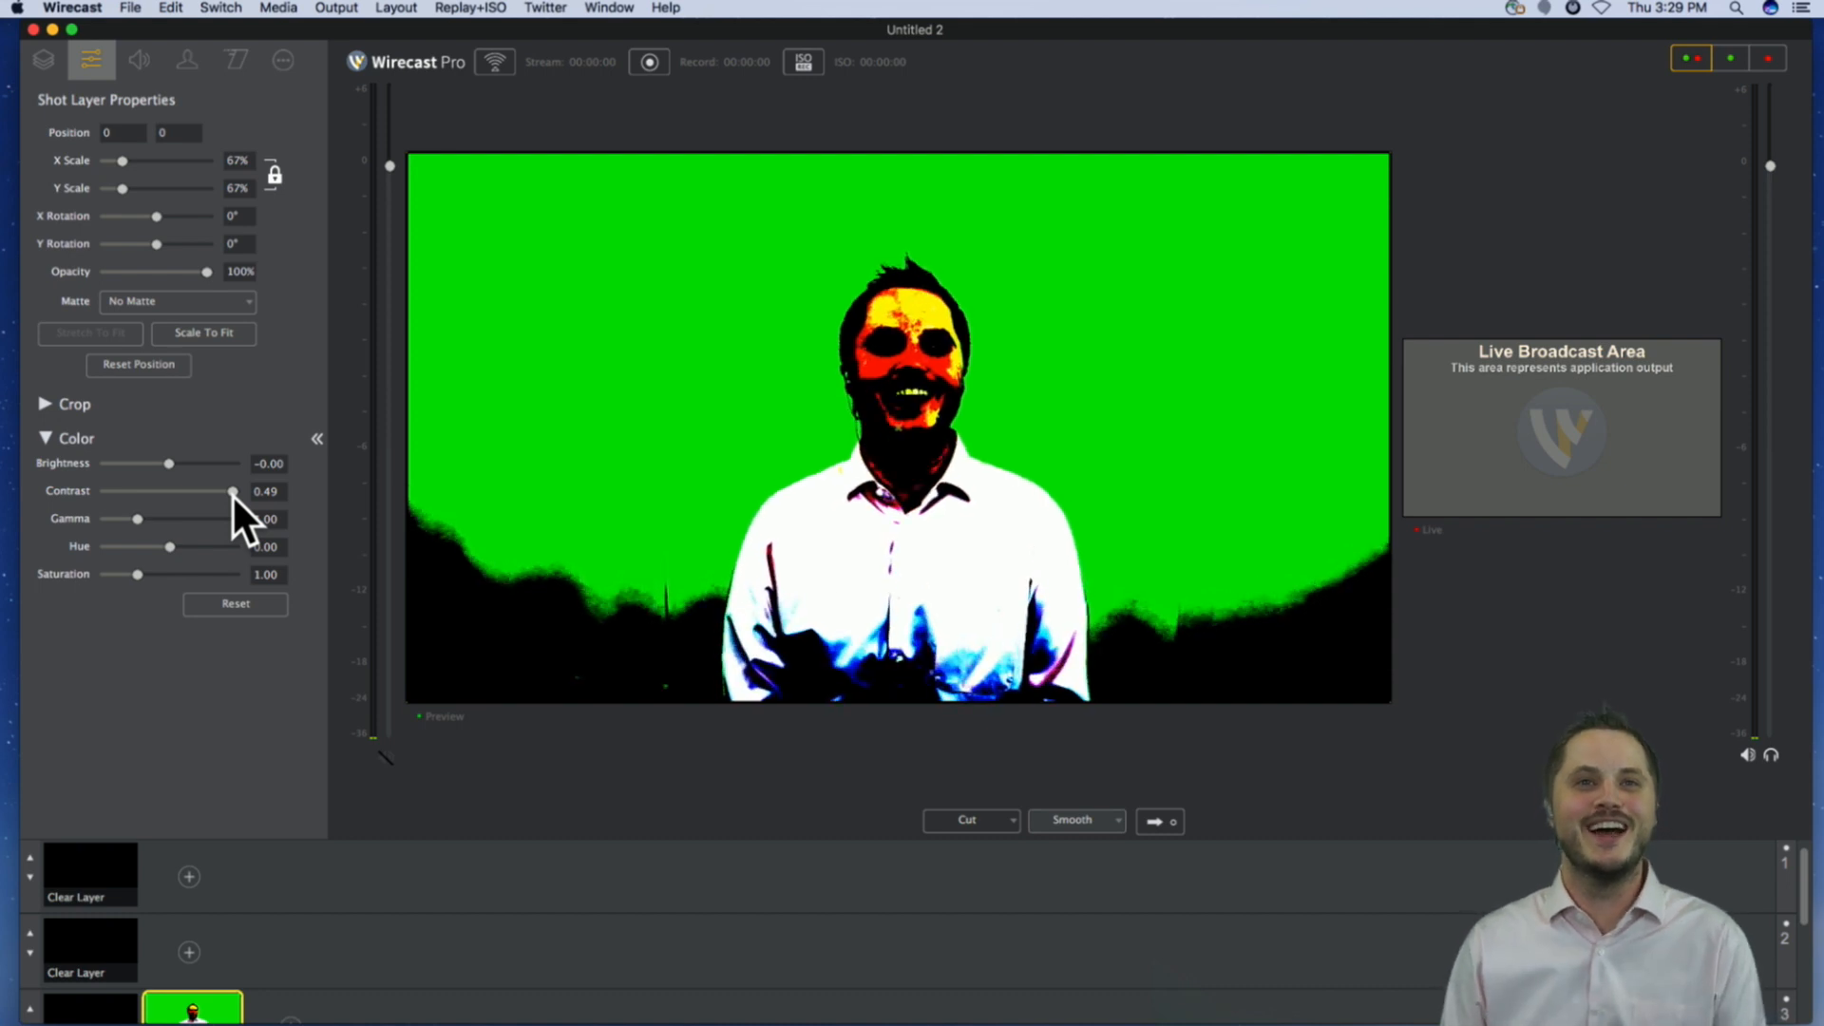
mouse_move(231, 492)
mouse_down()
mouse_move(211, 494)
mouse_move(237, 494)
mouse_up()
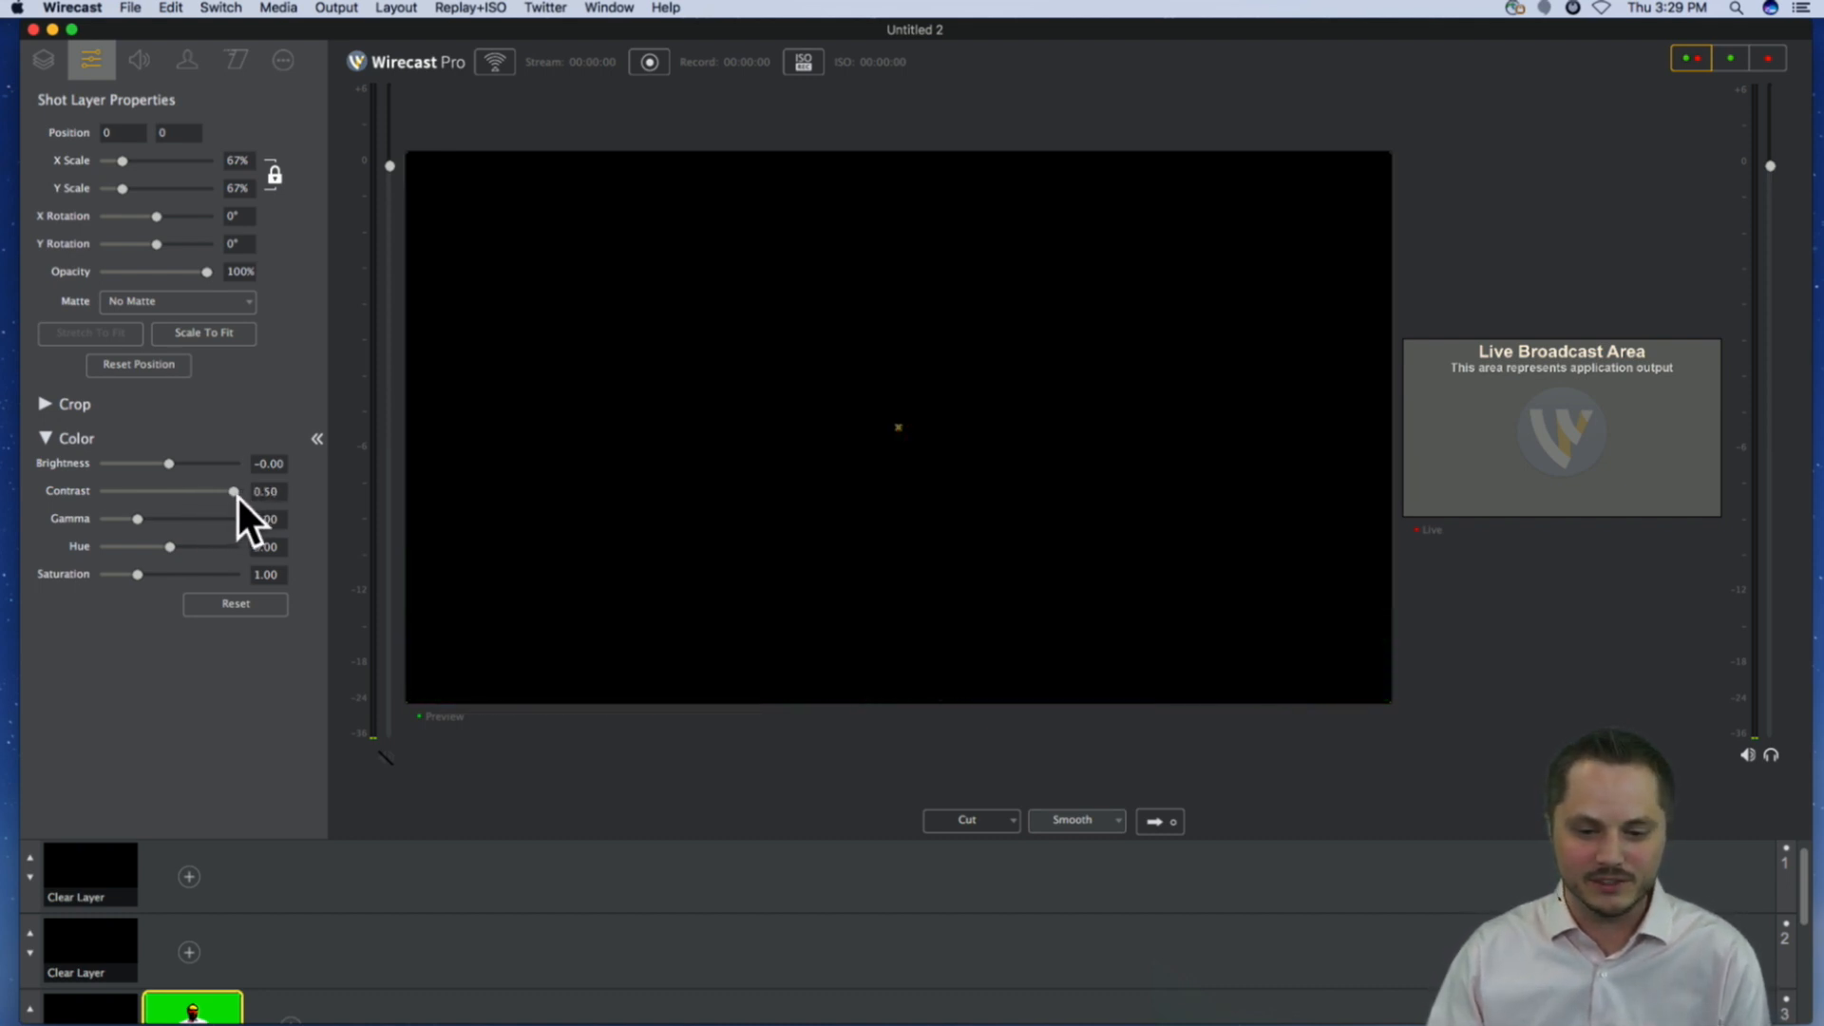
- Return the camera layer's contrast to 0.00 and raise its gamma to 1.66 and 1.68
drag(238, 494, 168, 495)
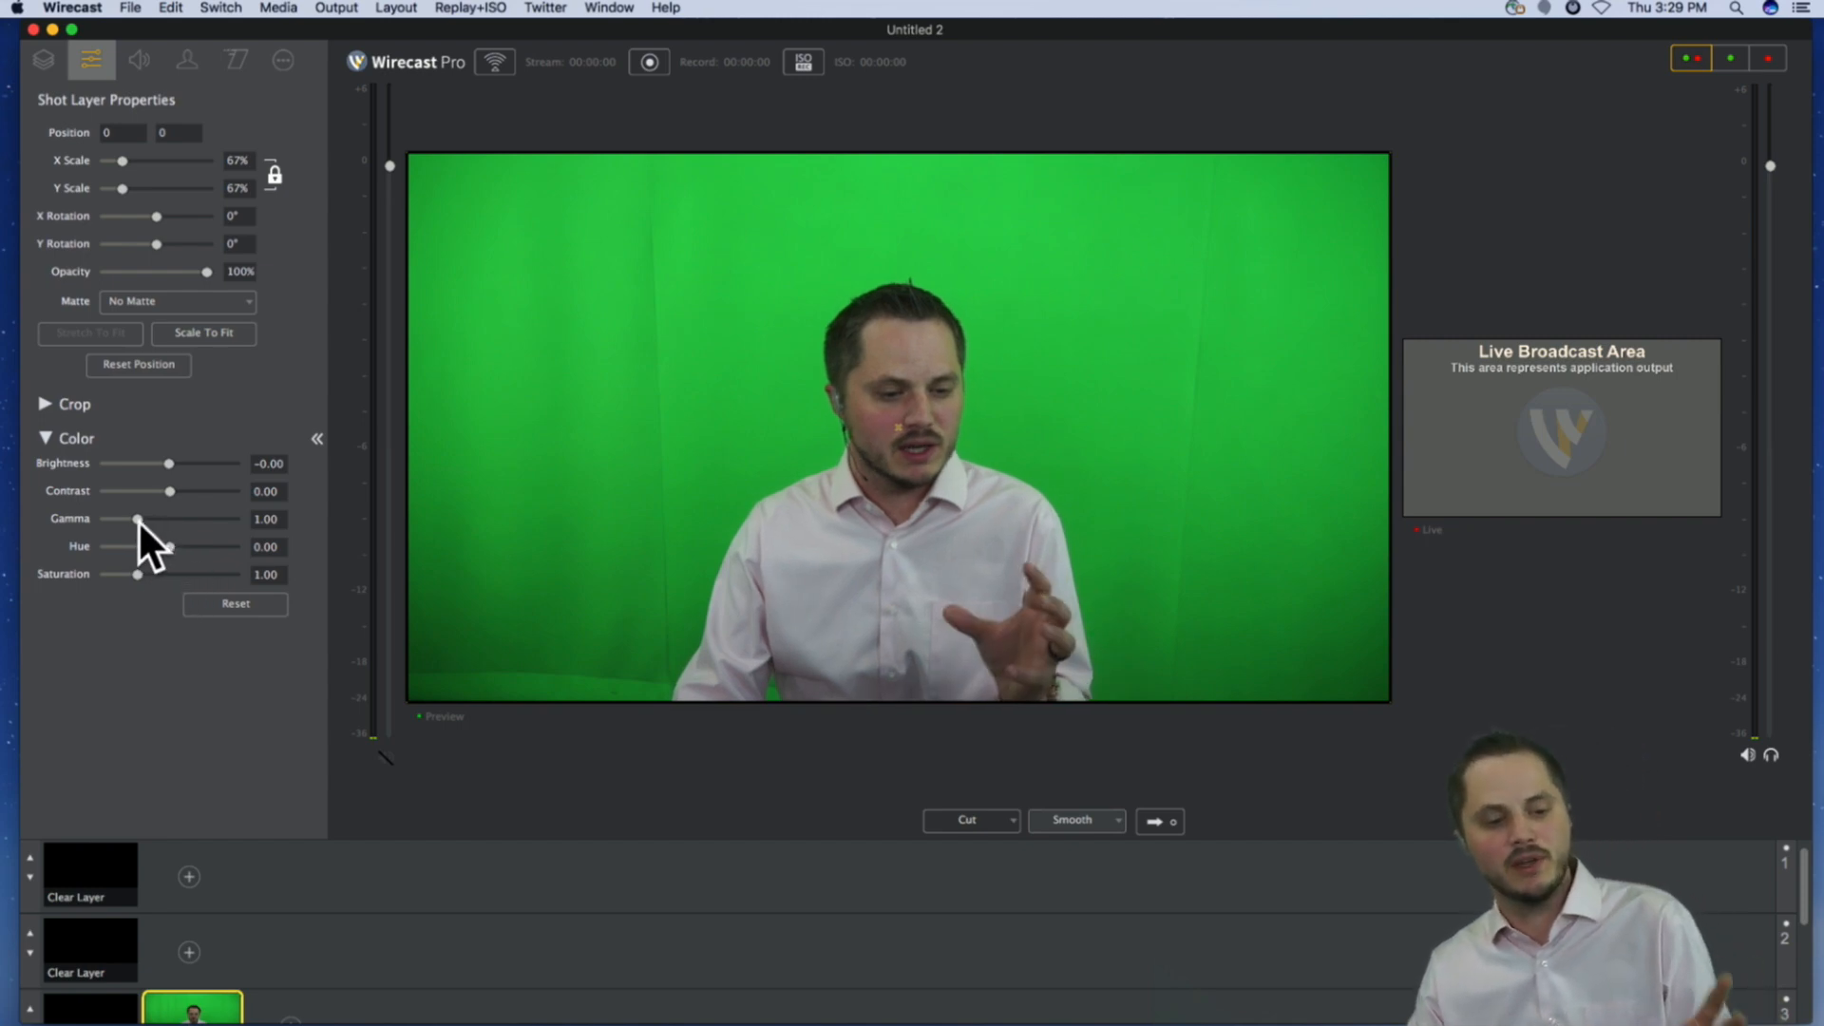
mouse_move(137, 519)
mouse_down()
mouse_move(259, 522)
mouse_move(111, 525)
mouse_move(173, 522)
mouse_up()
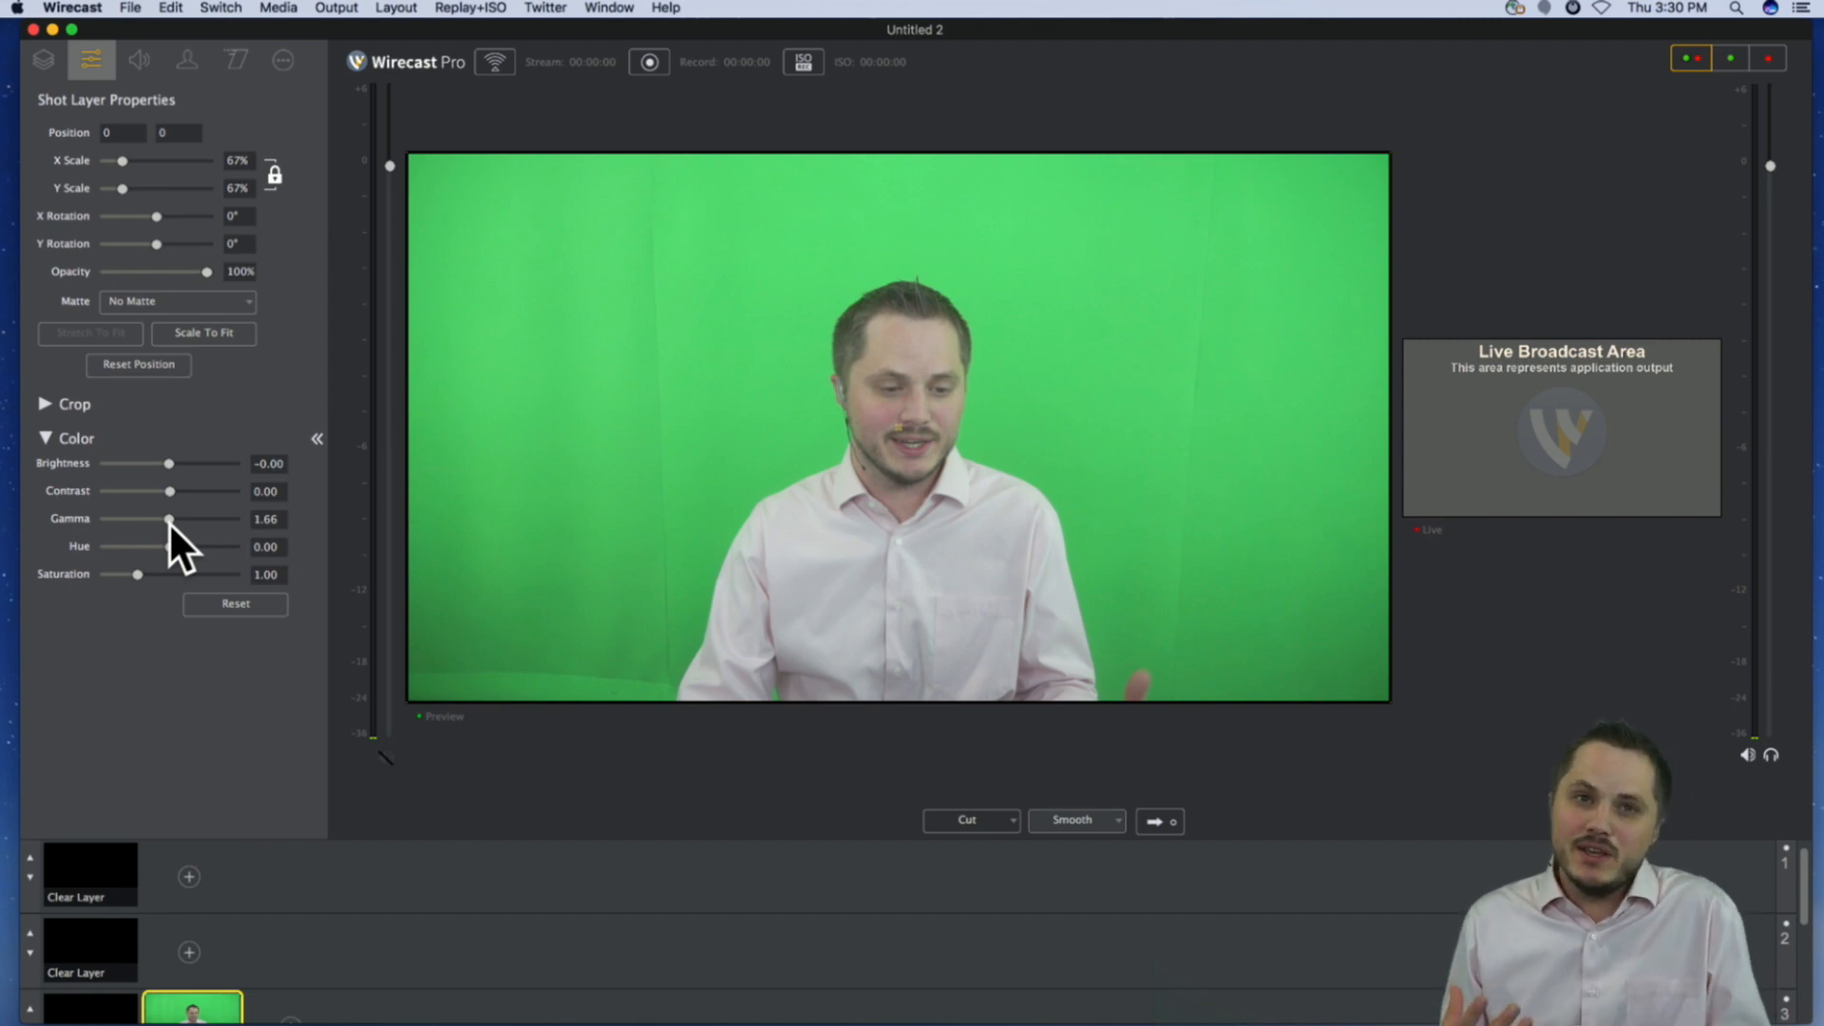
mouse_move(168, 521)
mouse_down()
mouse_move(198, 525)
mouse_move(124, 525)
mouse_move(173, 522)
mouse_up()
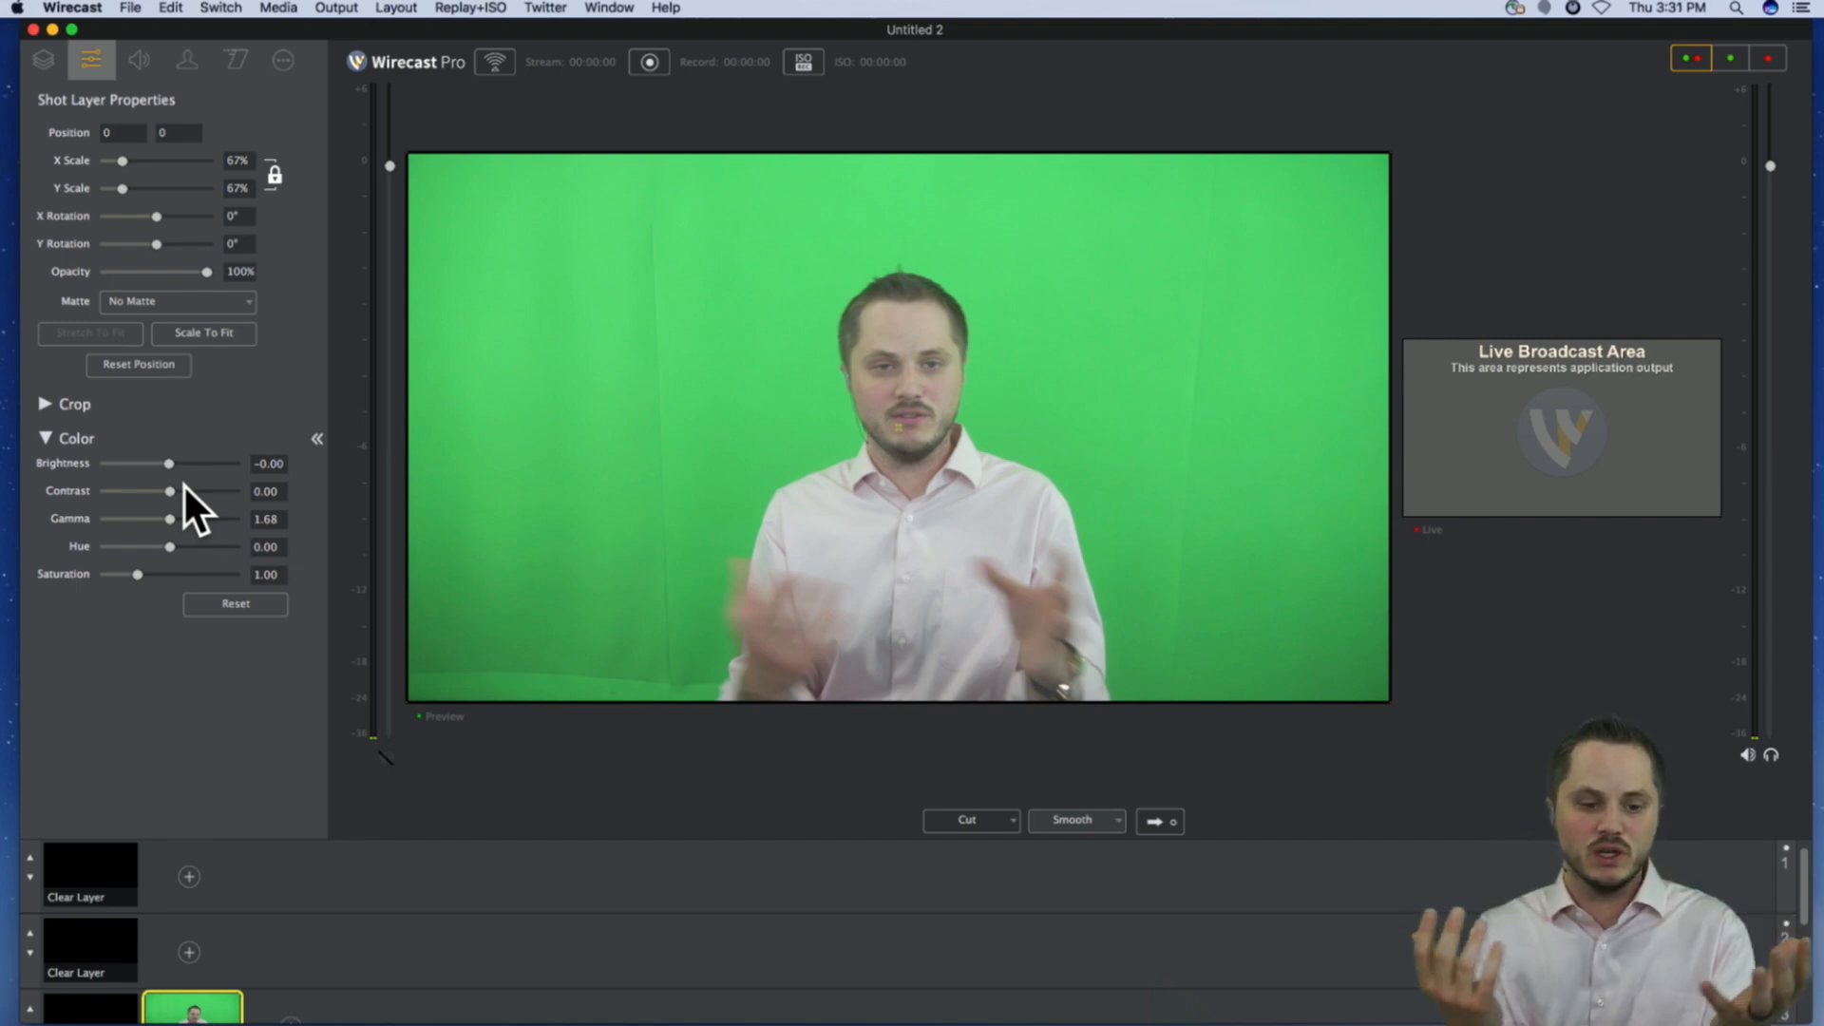
- Try the camera layer's gamma at 0.81, 0.97 and 1.64, and reset its color adjustments
drag(170, 519, 131, 522)
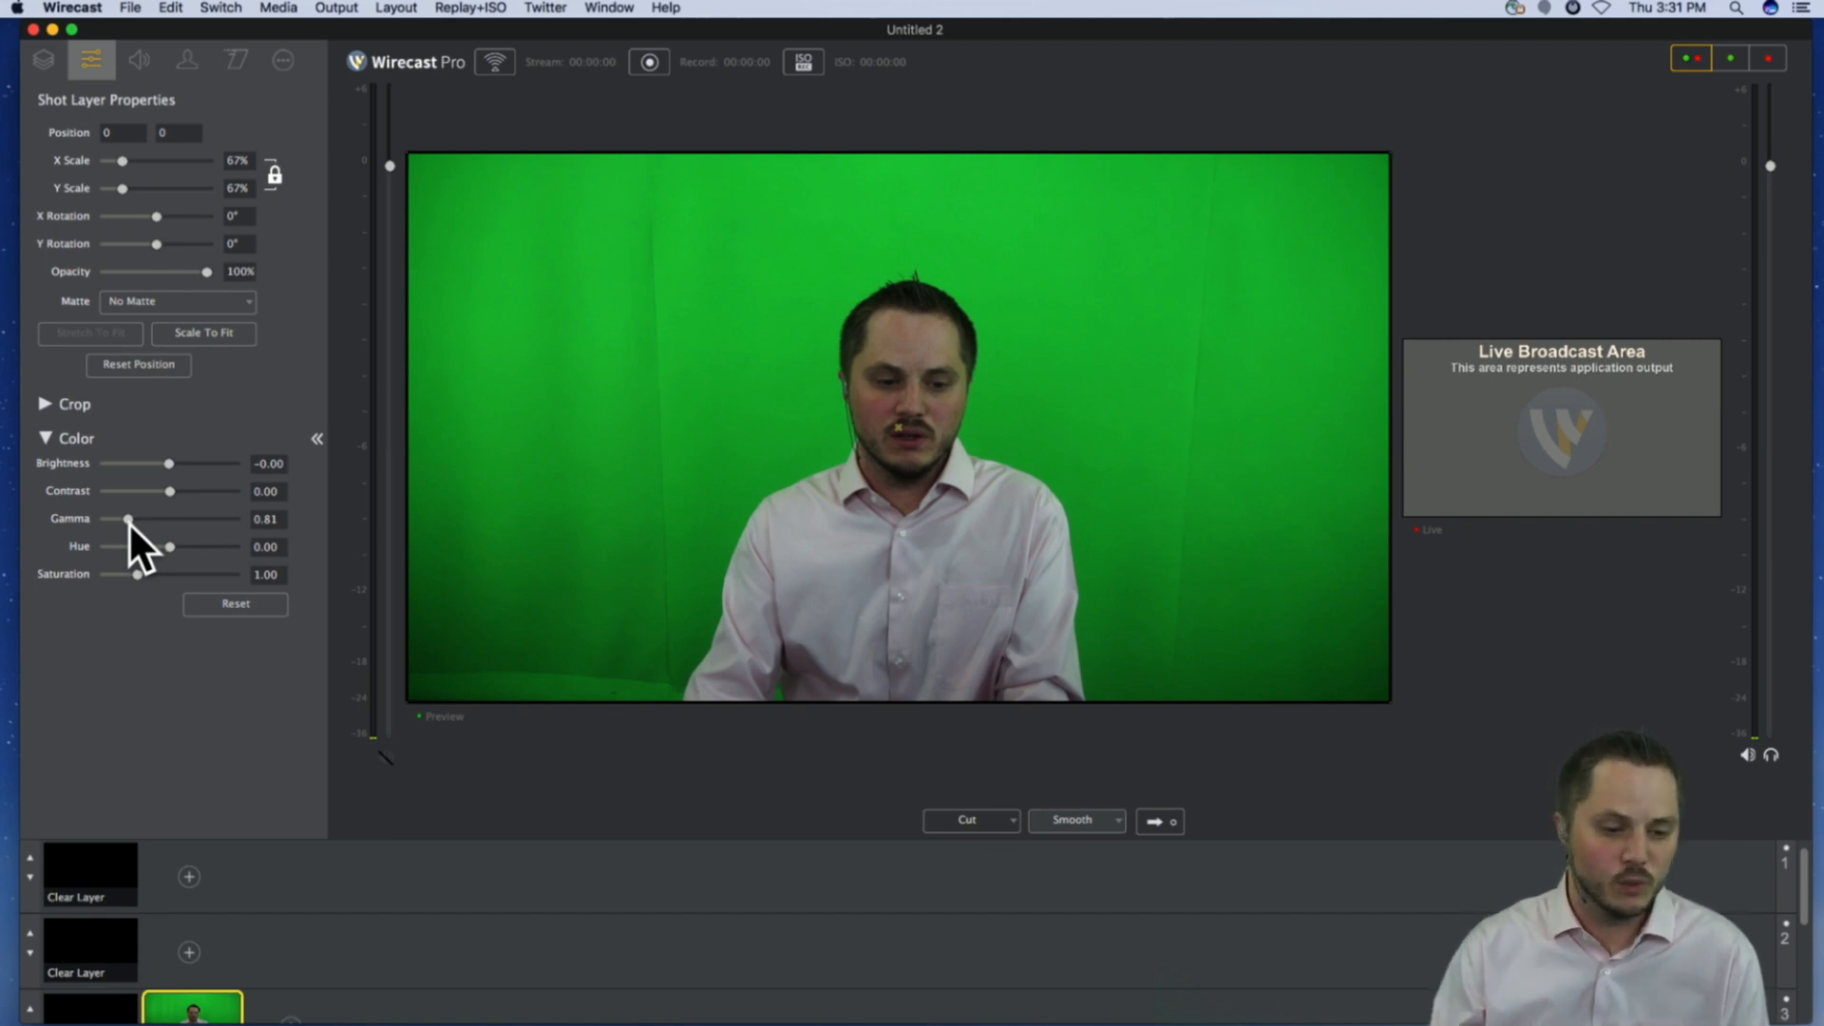
mouse_move(130, 523)
mouse_down()
mouse_move(173, 519)
mouse_move(138, 525)
mouse_up()
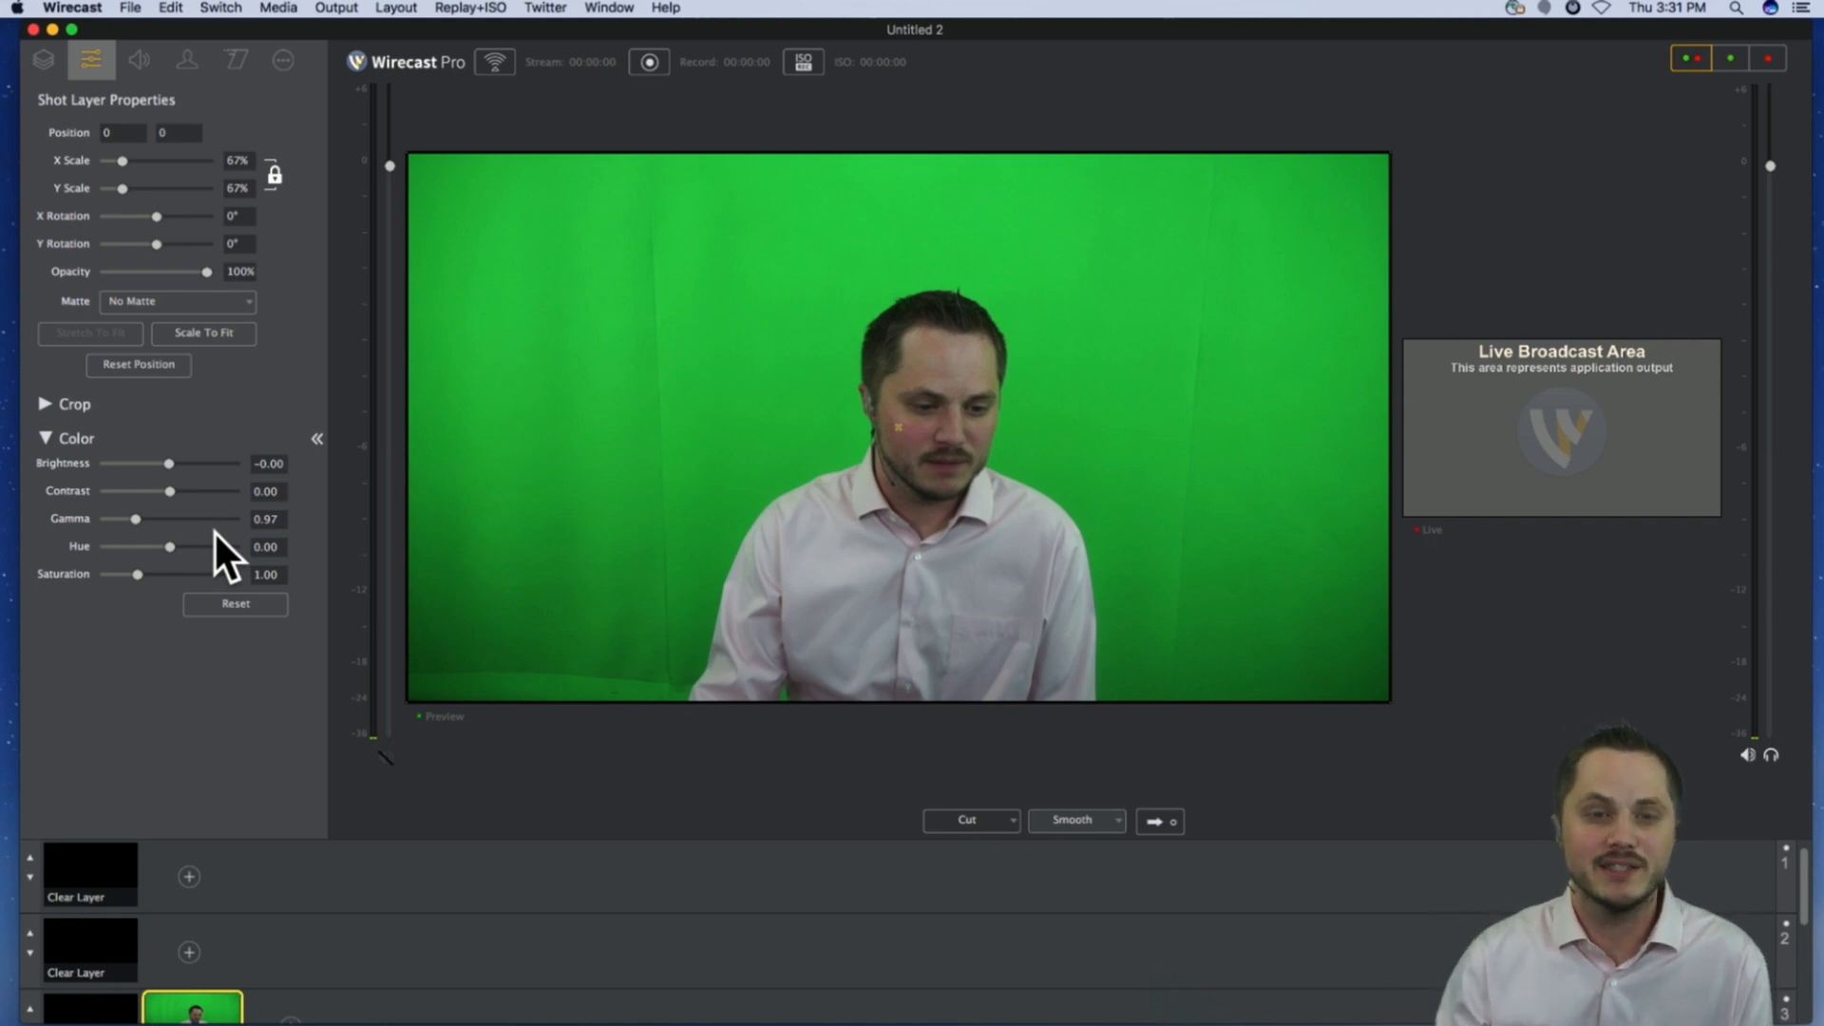
drag(136, 520, 169, 518)
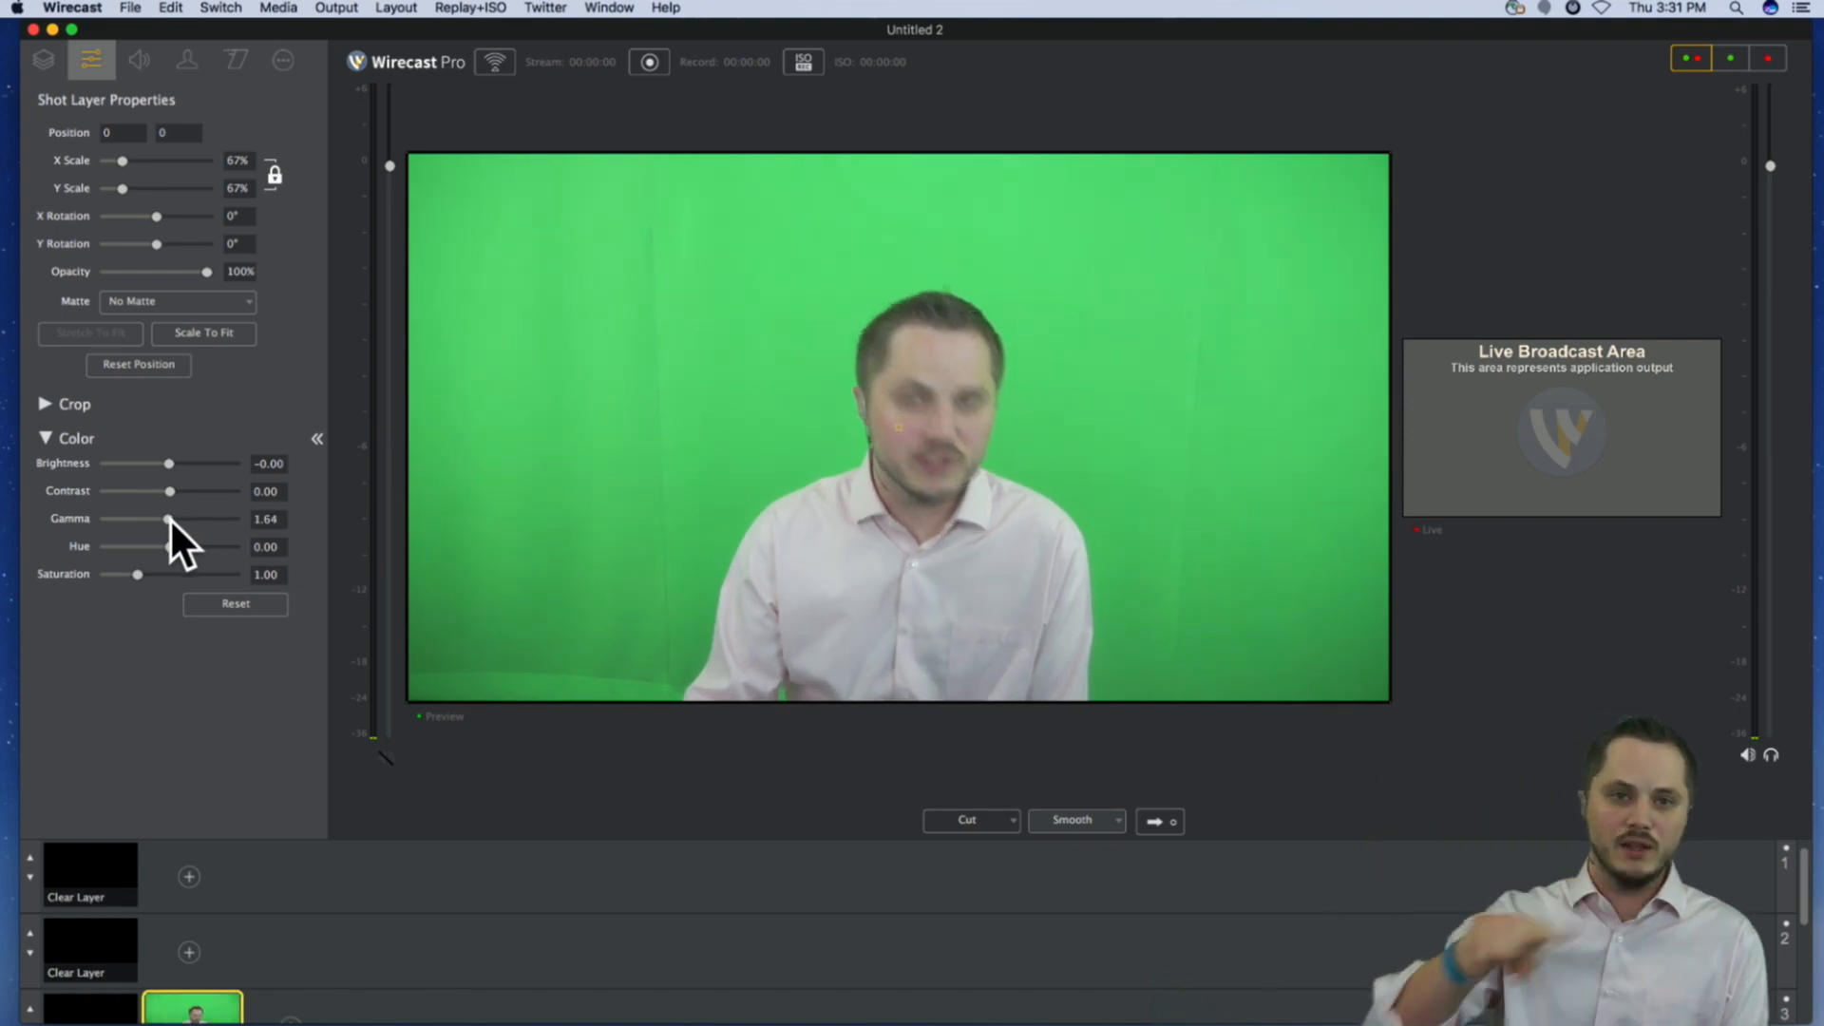
click(234, 604)
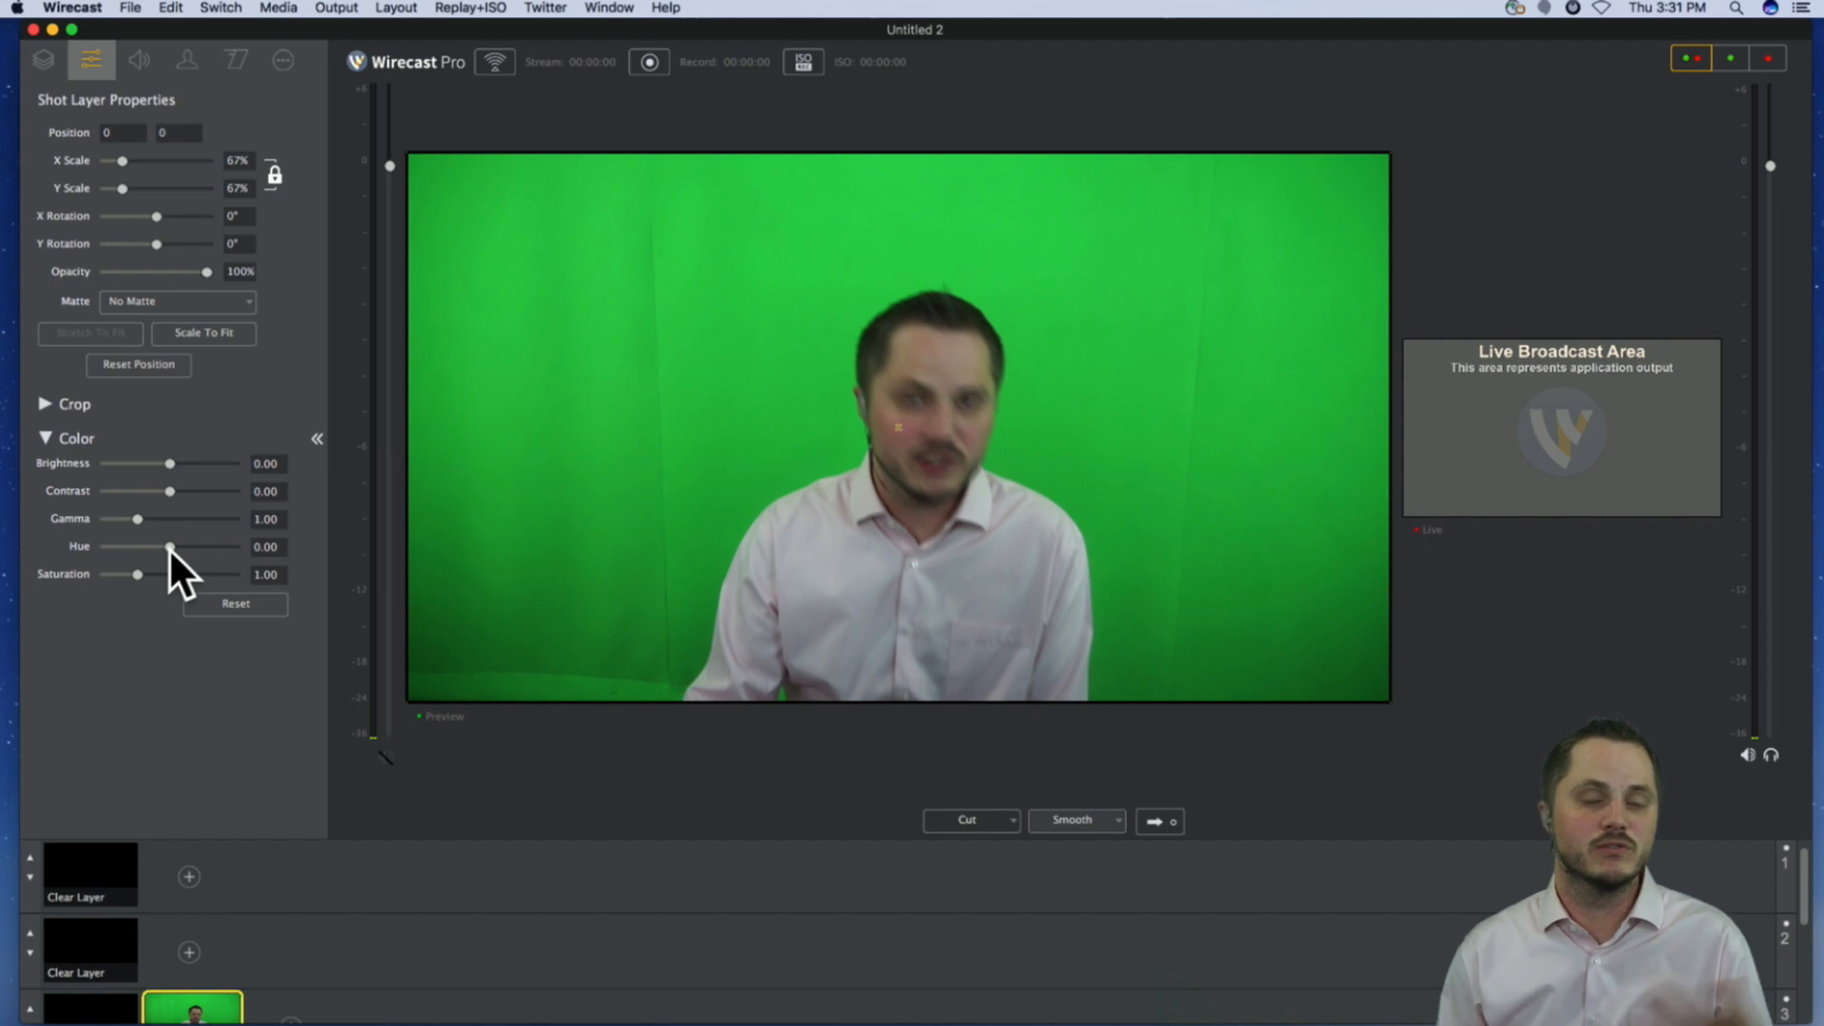
- Try the camera layer's hue at 0.35, 0.06 and 0.35, and raise it to its maximum of 0.50
drag(169, 547, 218, 553)
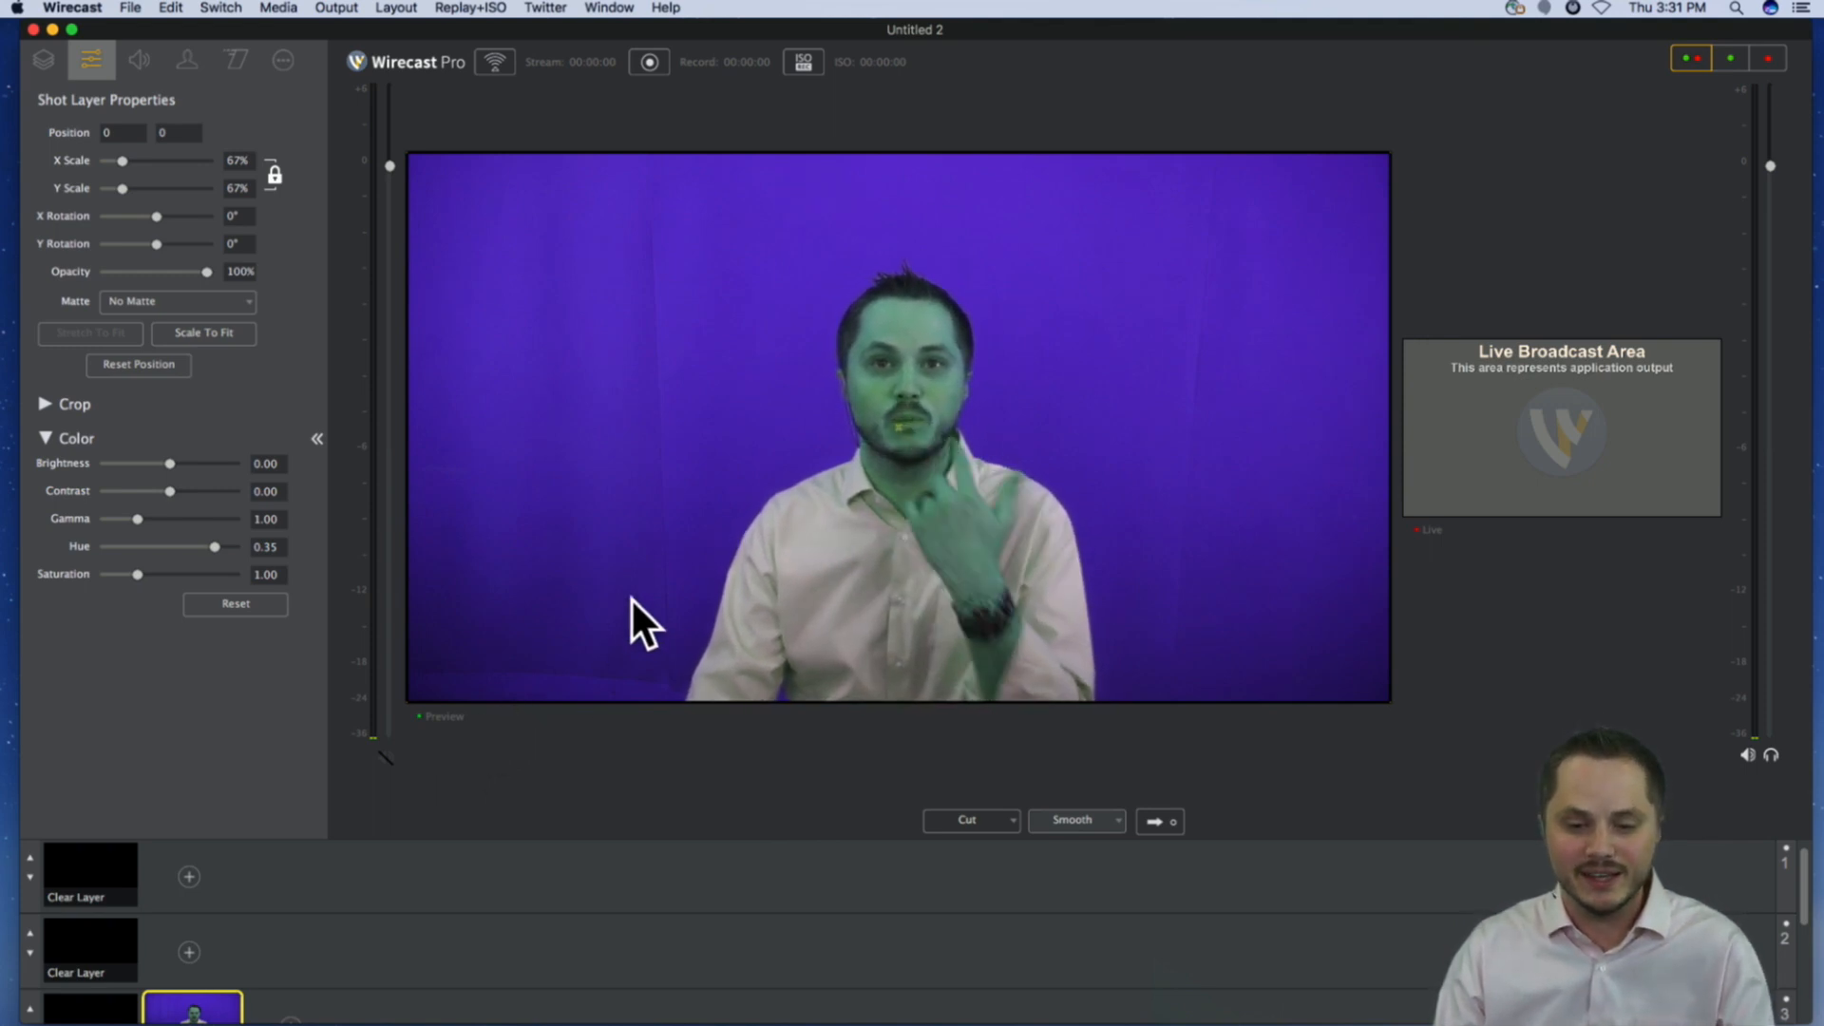
drag(214, 547, 176, 549)
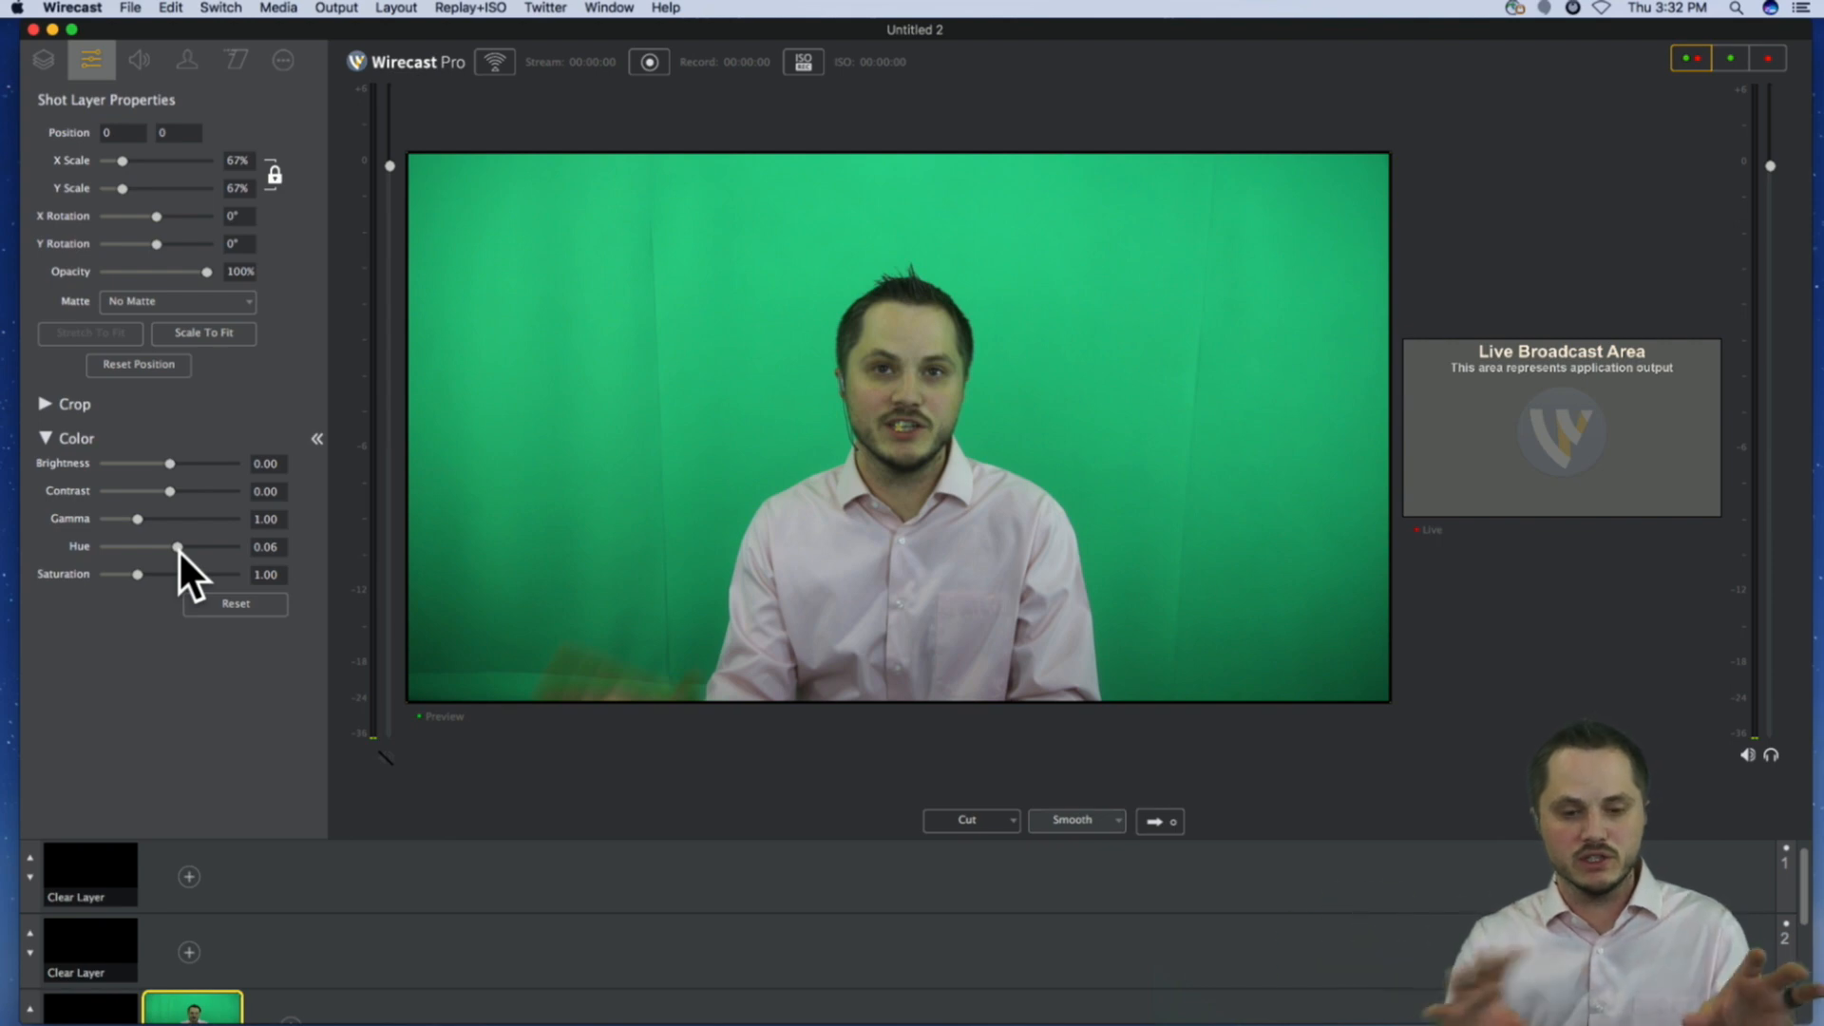
drag(177, 546, 219, 542)
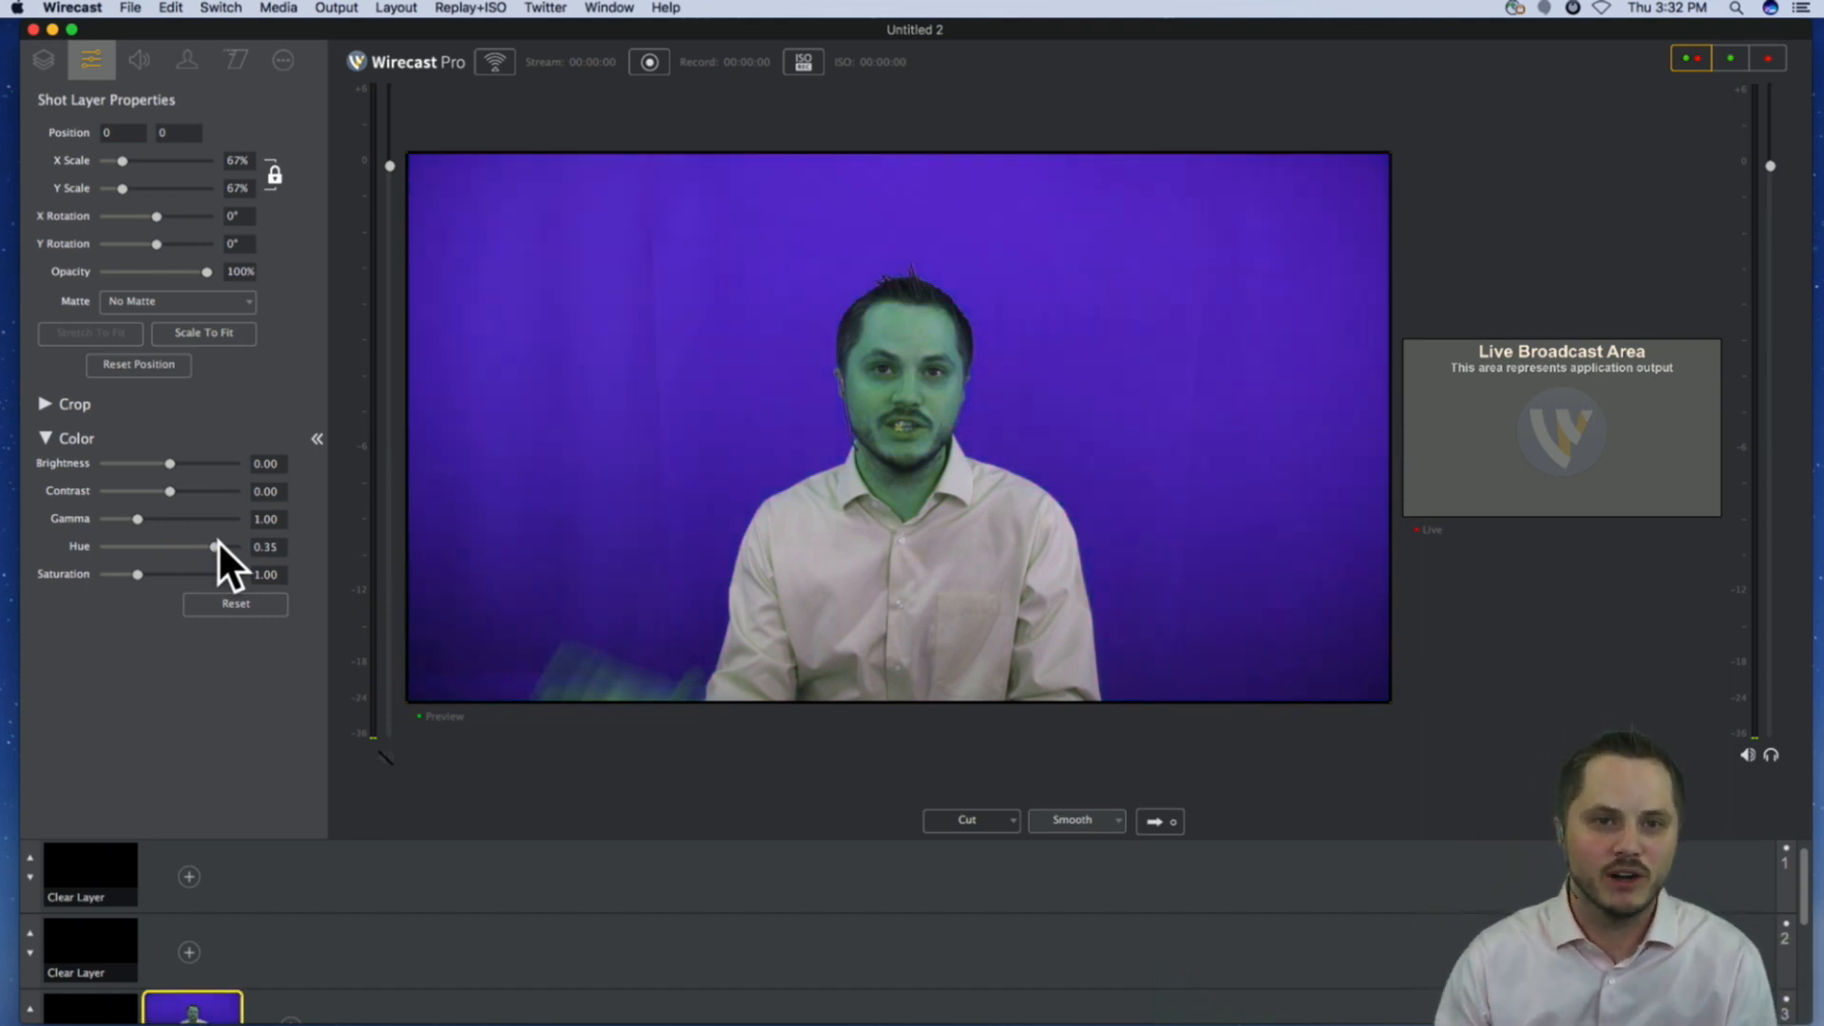
drag(225, 546, 249, 545)
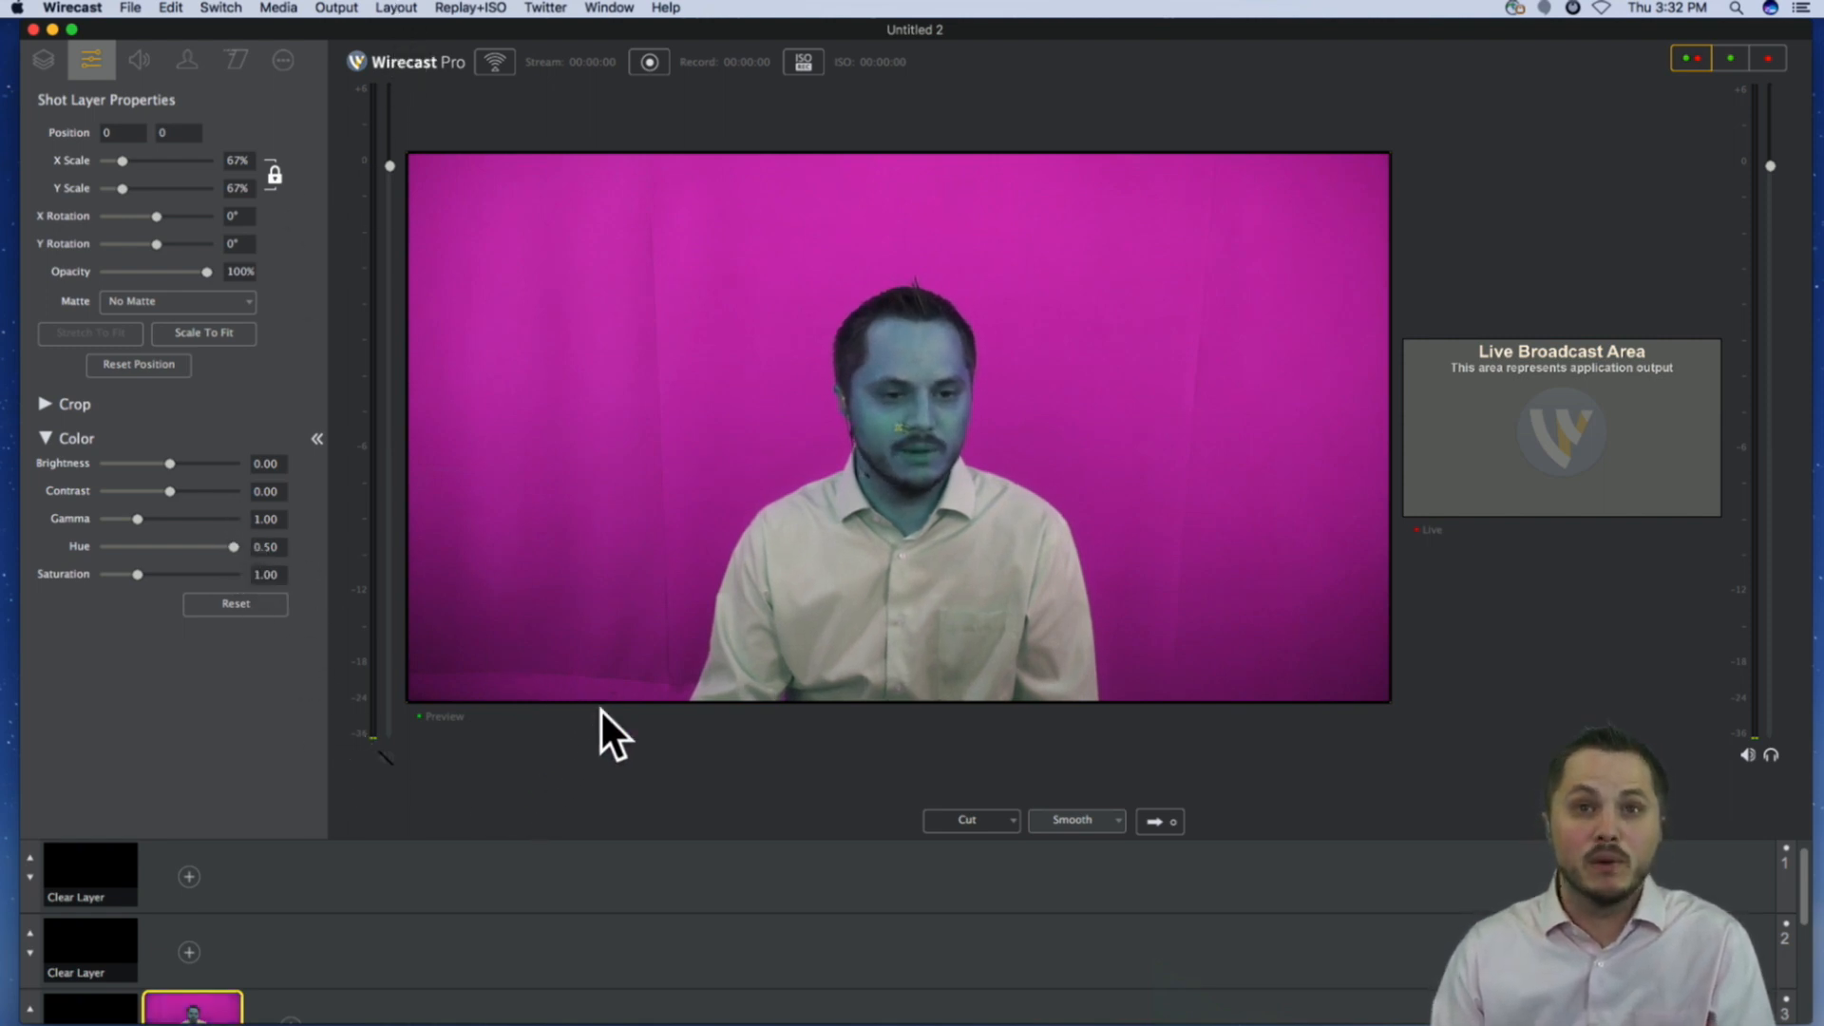
- Add the Blue Orange and Color Bars images from the Desktop's Test Images folder as media file shots on layer 2
click(189, 951)
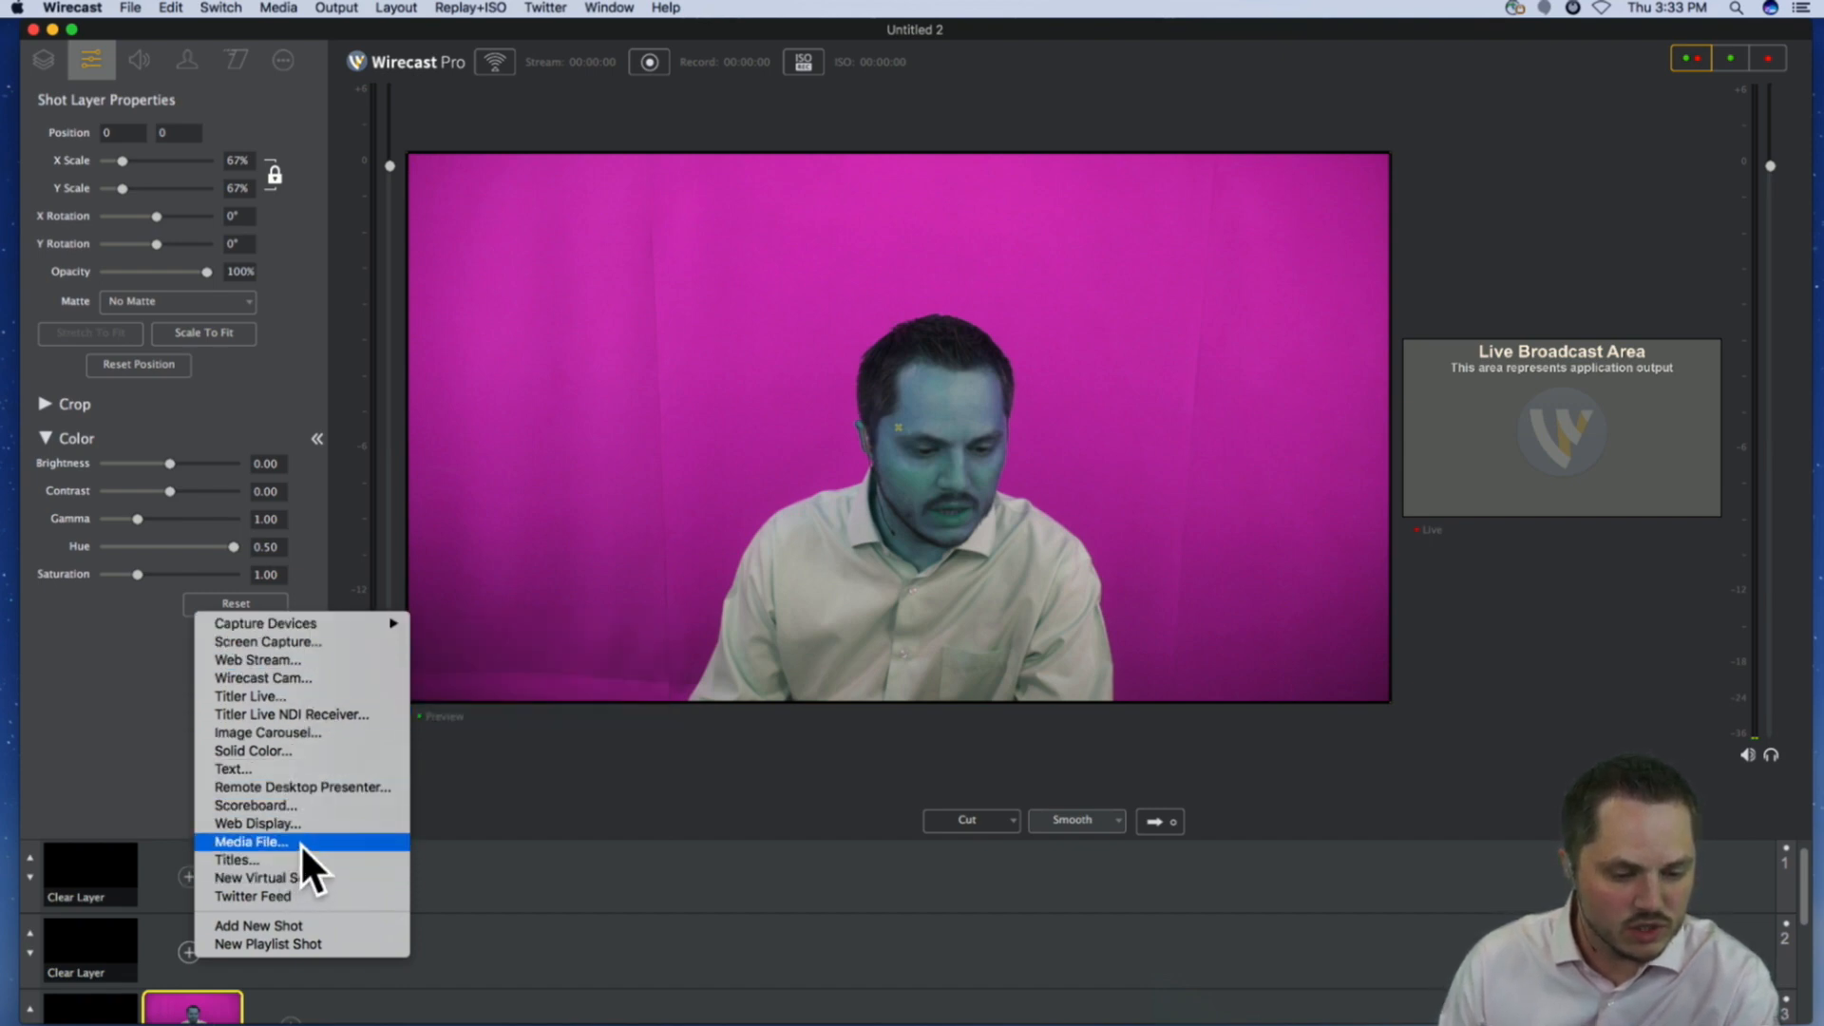
click(363, 845)
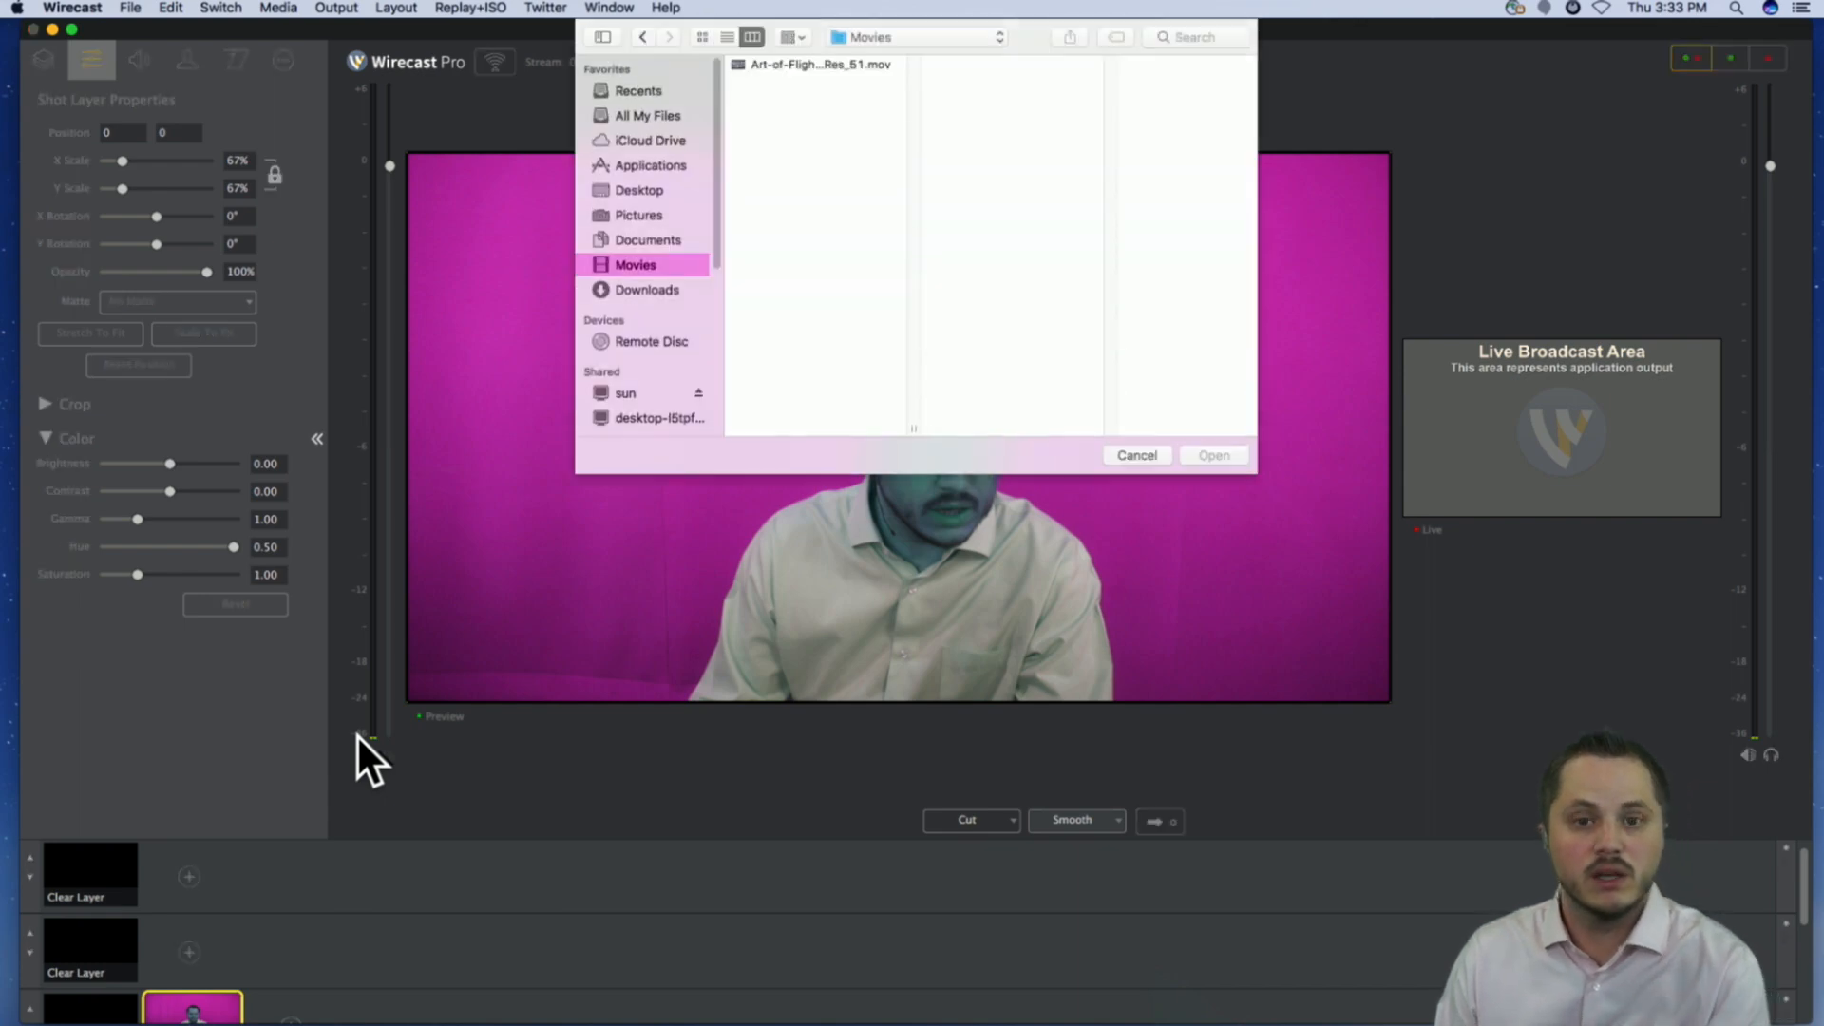
click(646, 215)
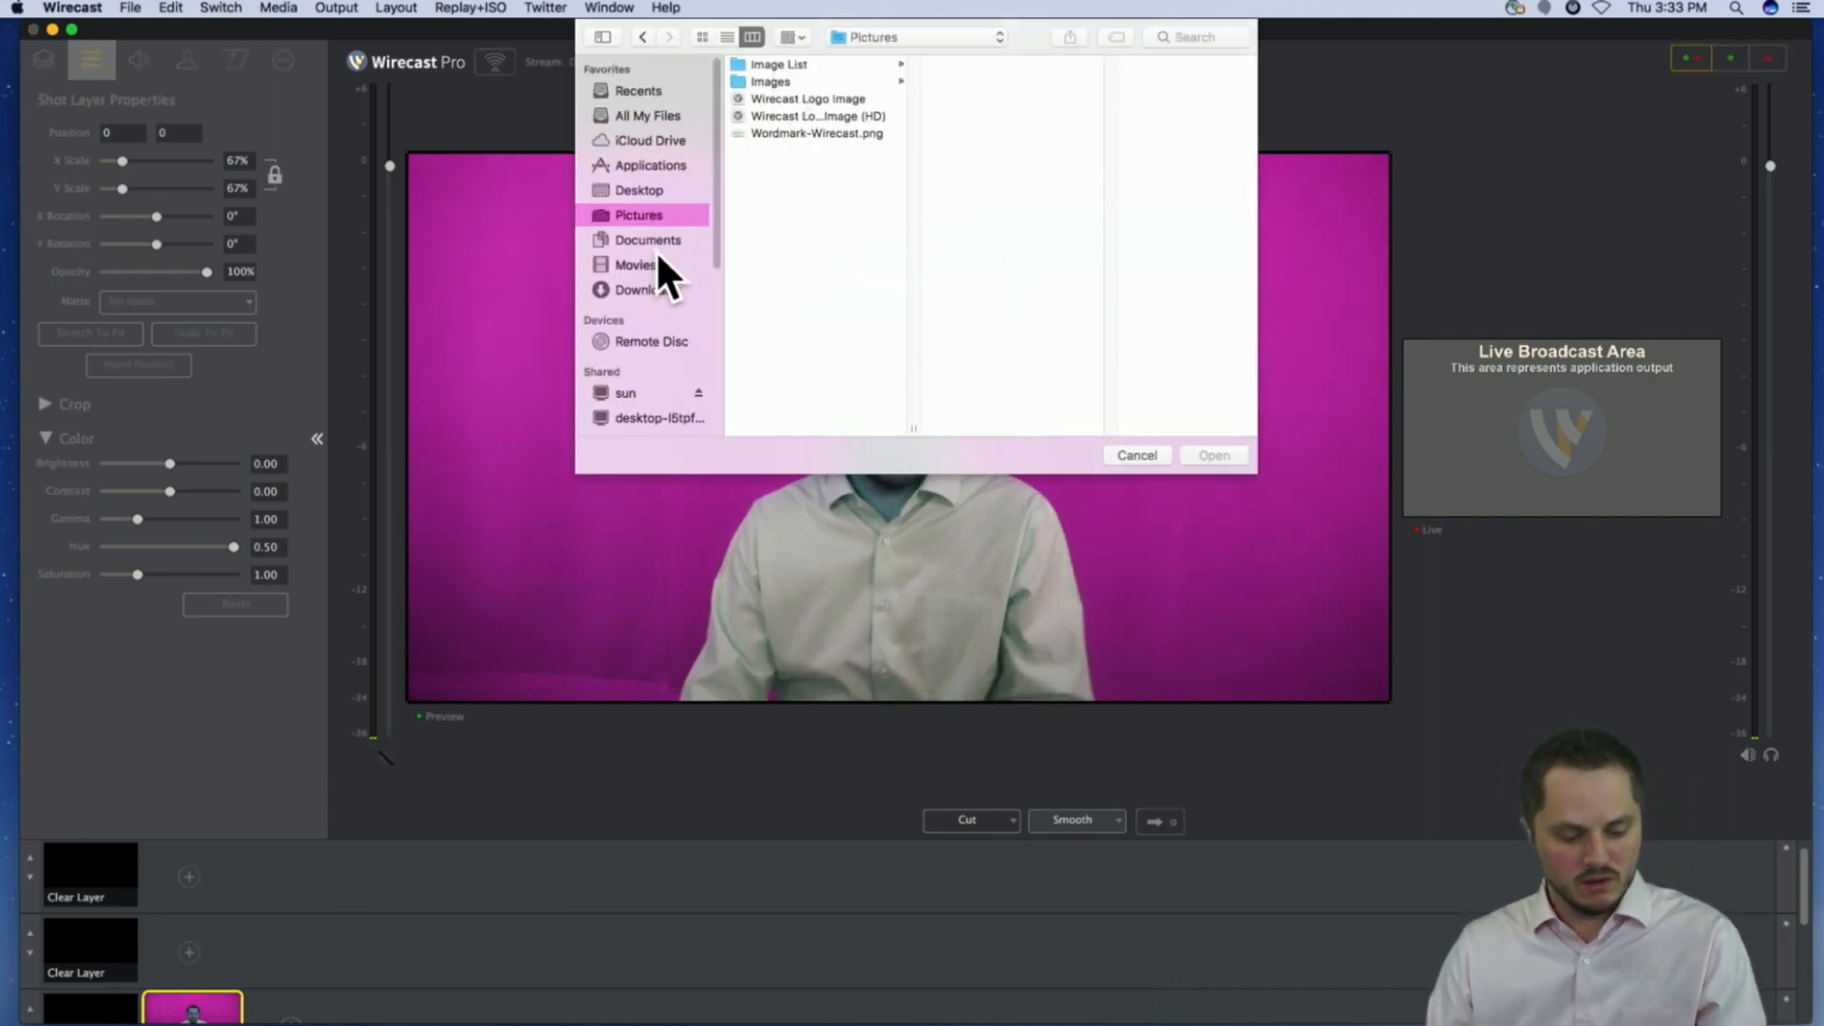
click(646, 190)
scroll(806, 234, down, 5)
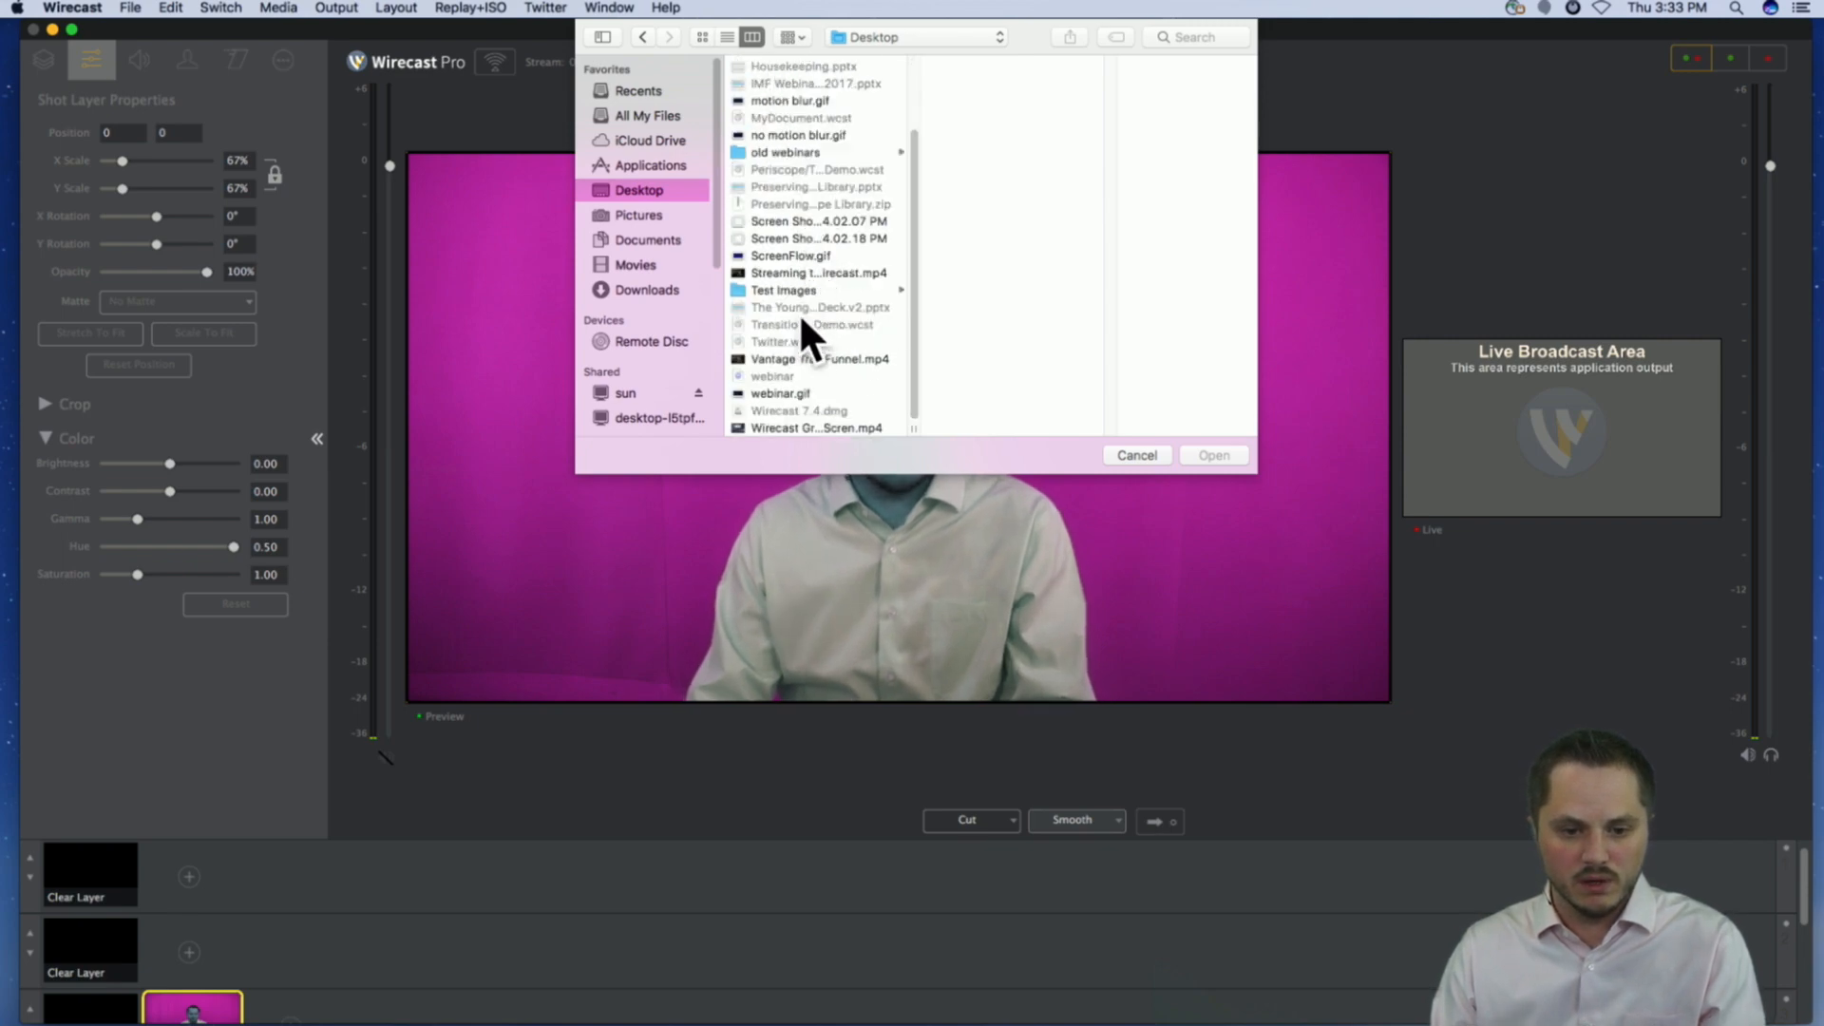
click(795, 289)
click(995, 61)
shift+click(998, 84)
click(1193, 455)
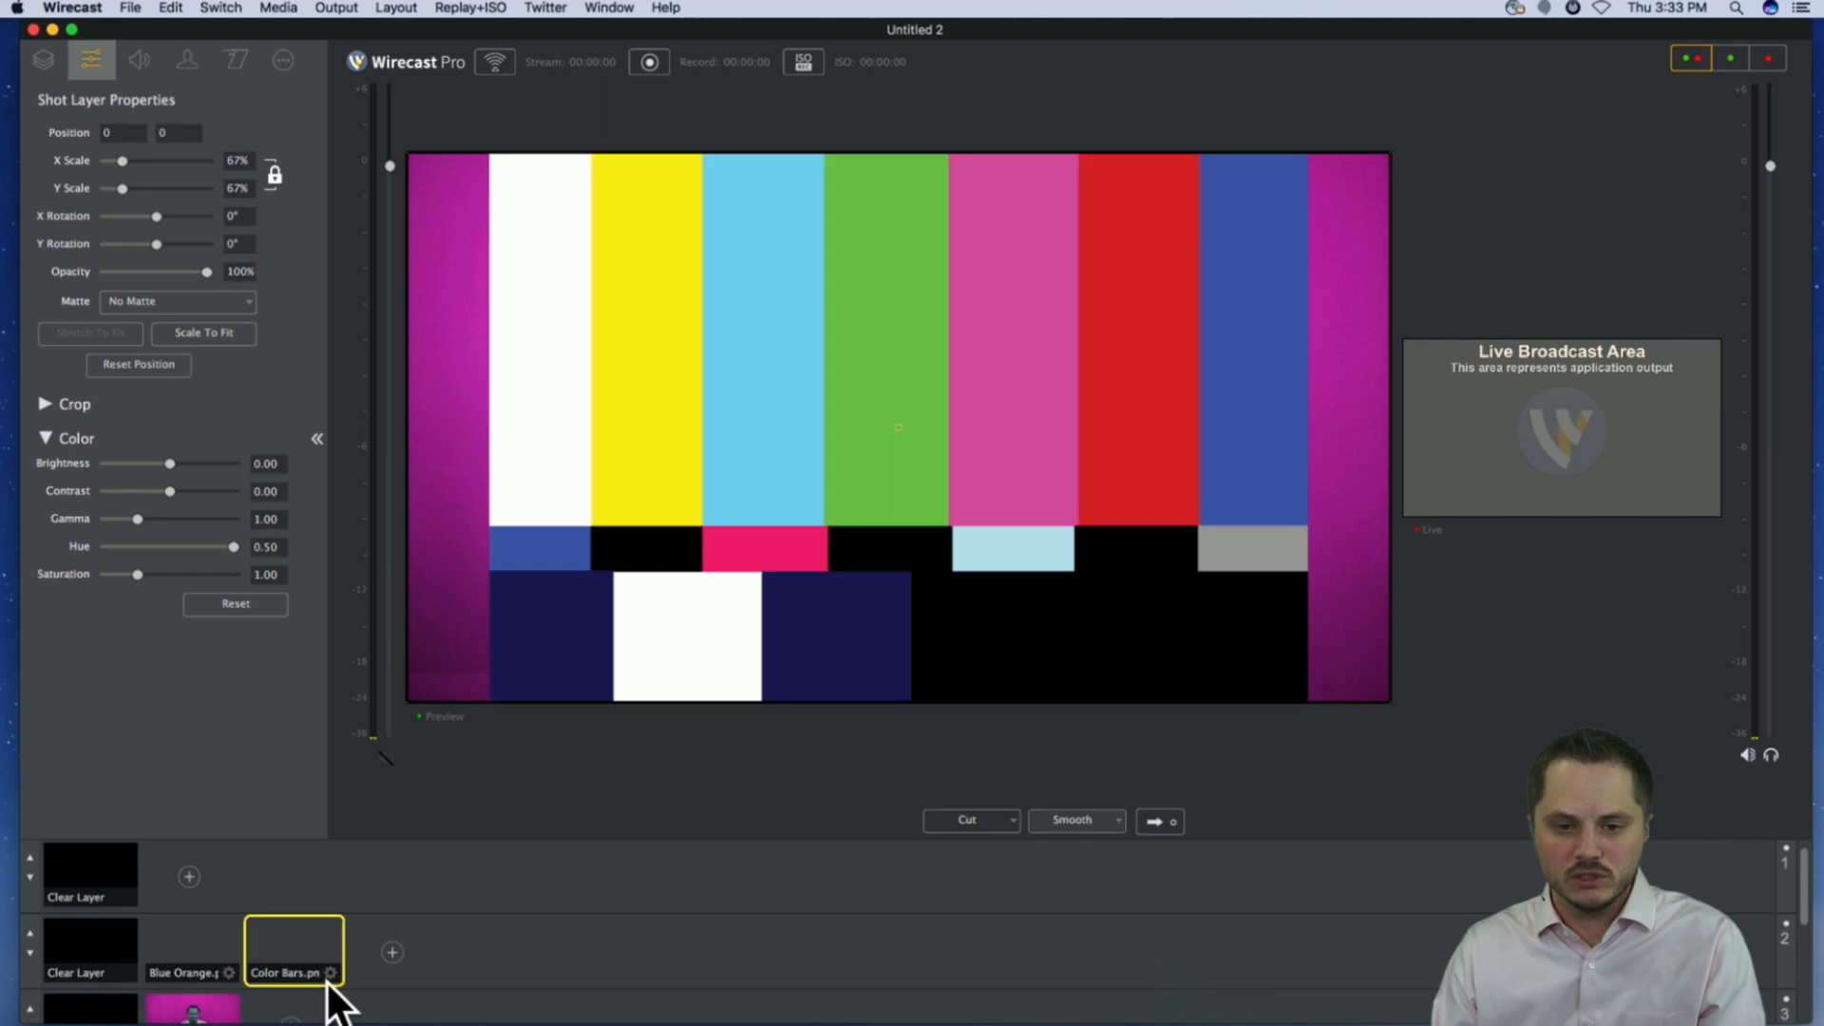
- Bring the Blue Orange shot into preview, try its hue at 0.50 and -0.50, and set it to -0.45
click(188, 937)
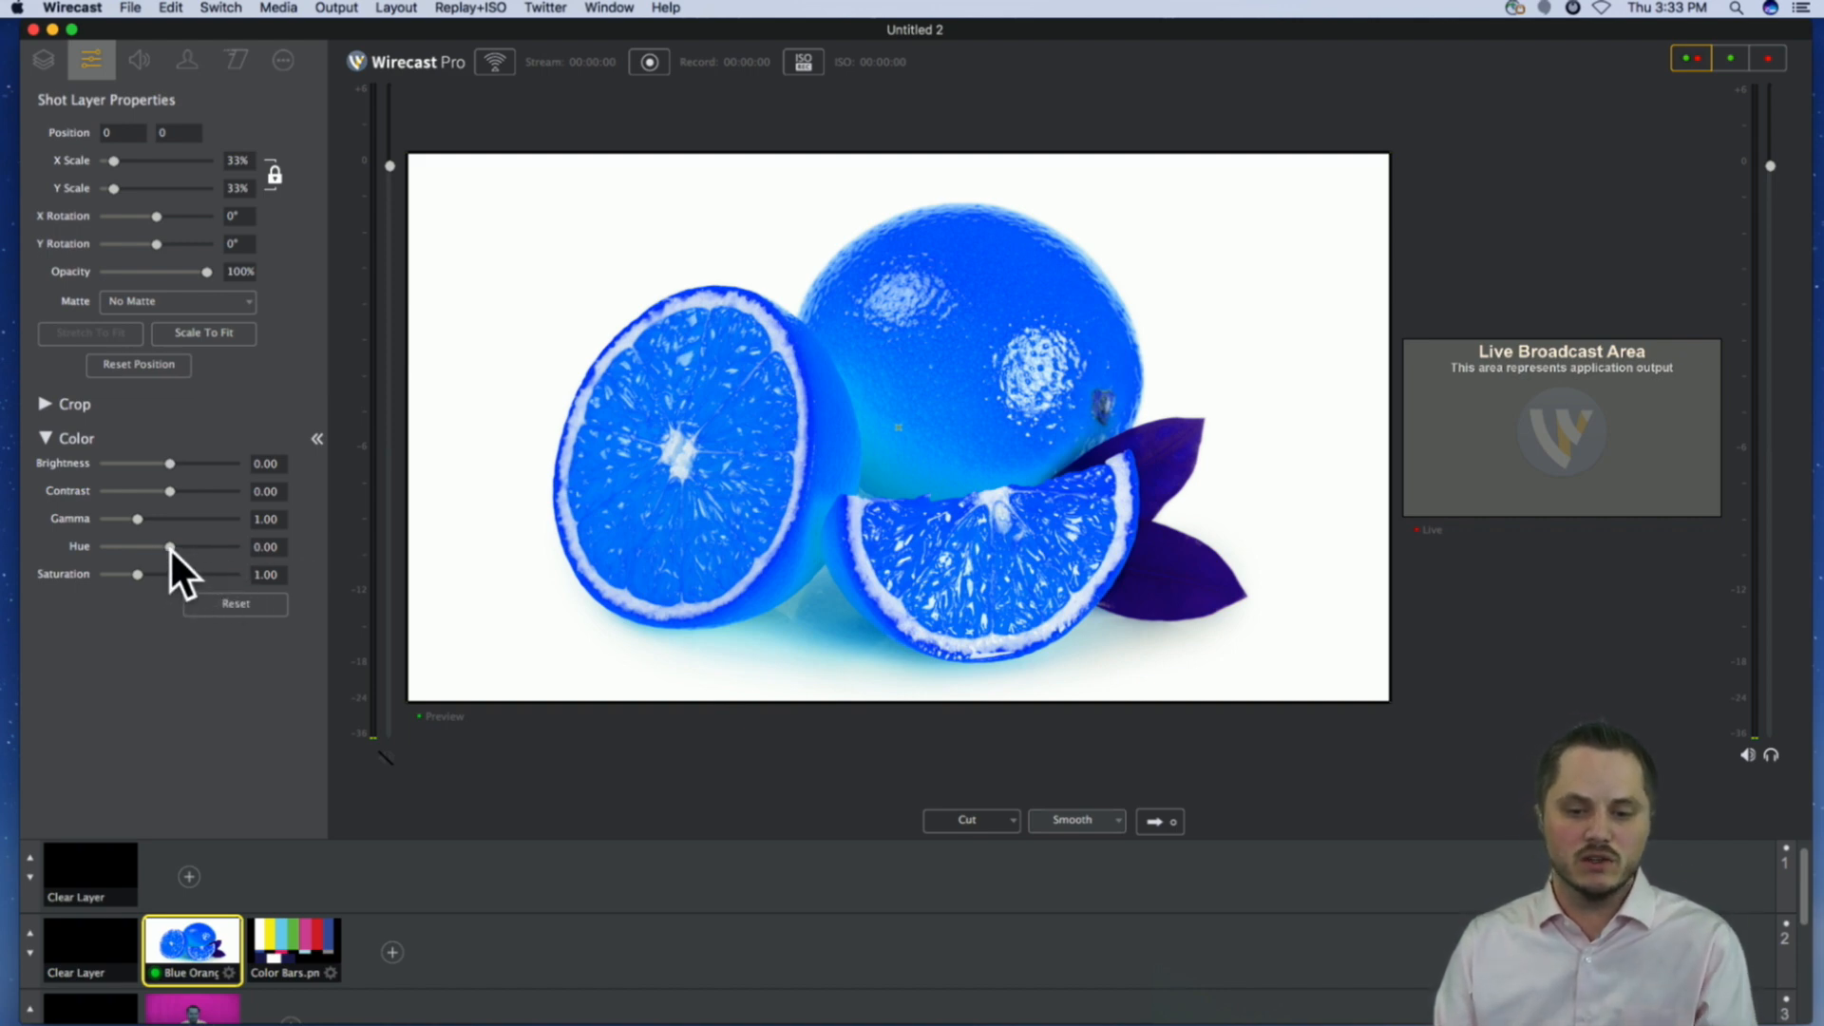
drag(170, 547, 238, 550)
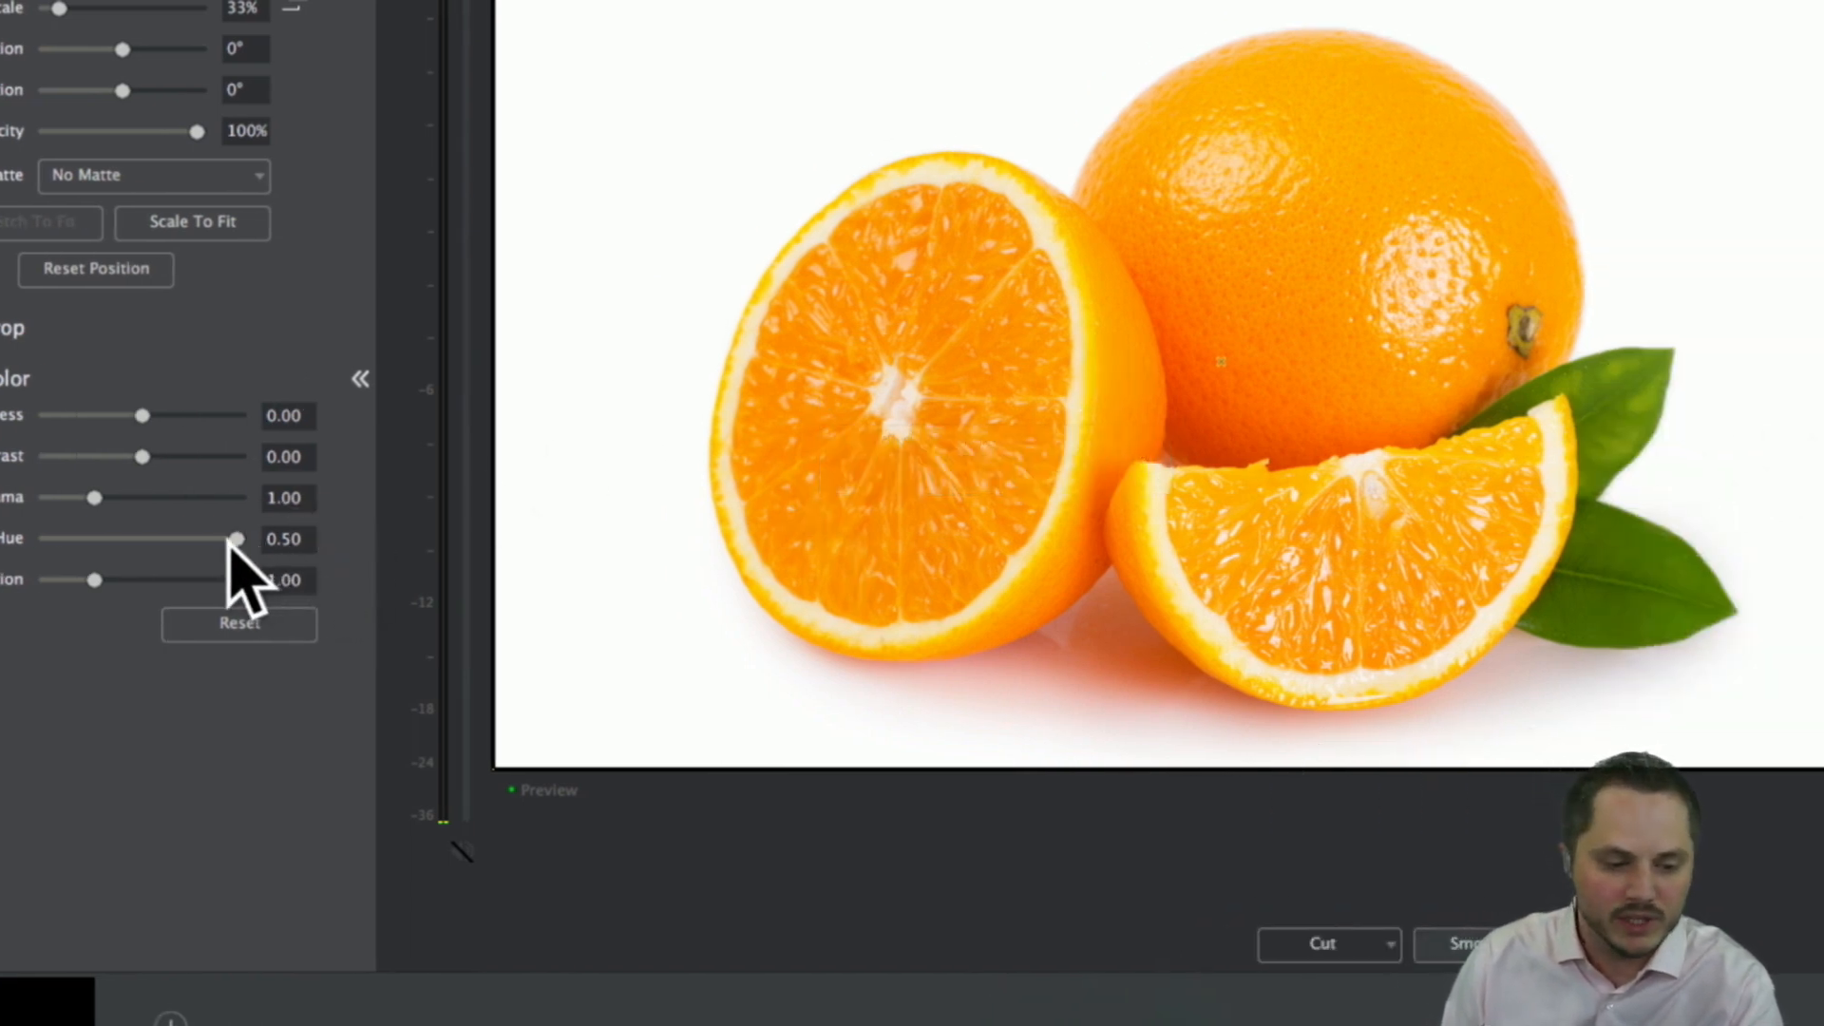
drag(238, 546, 35, 542)
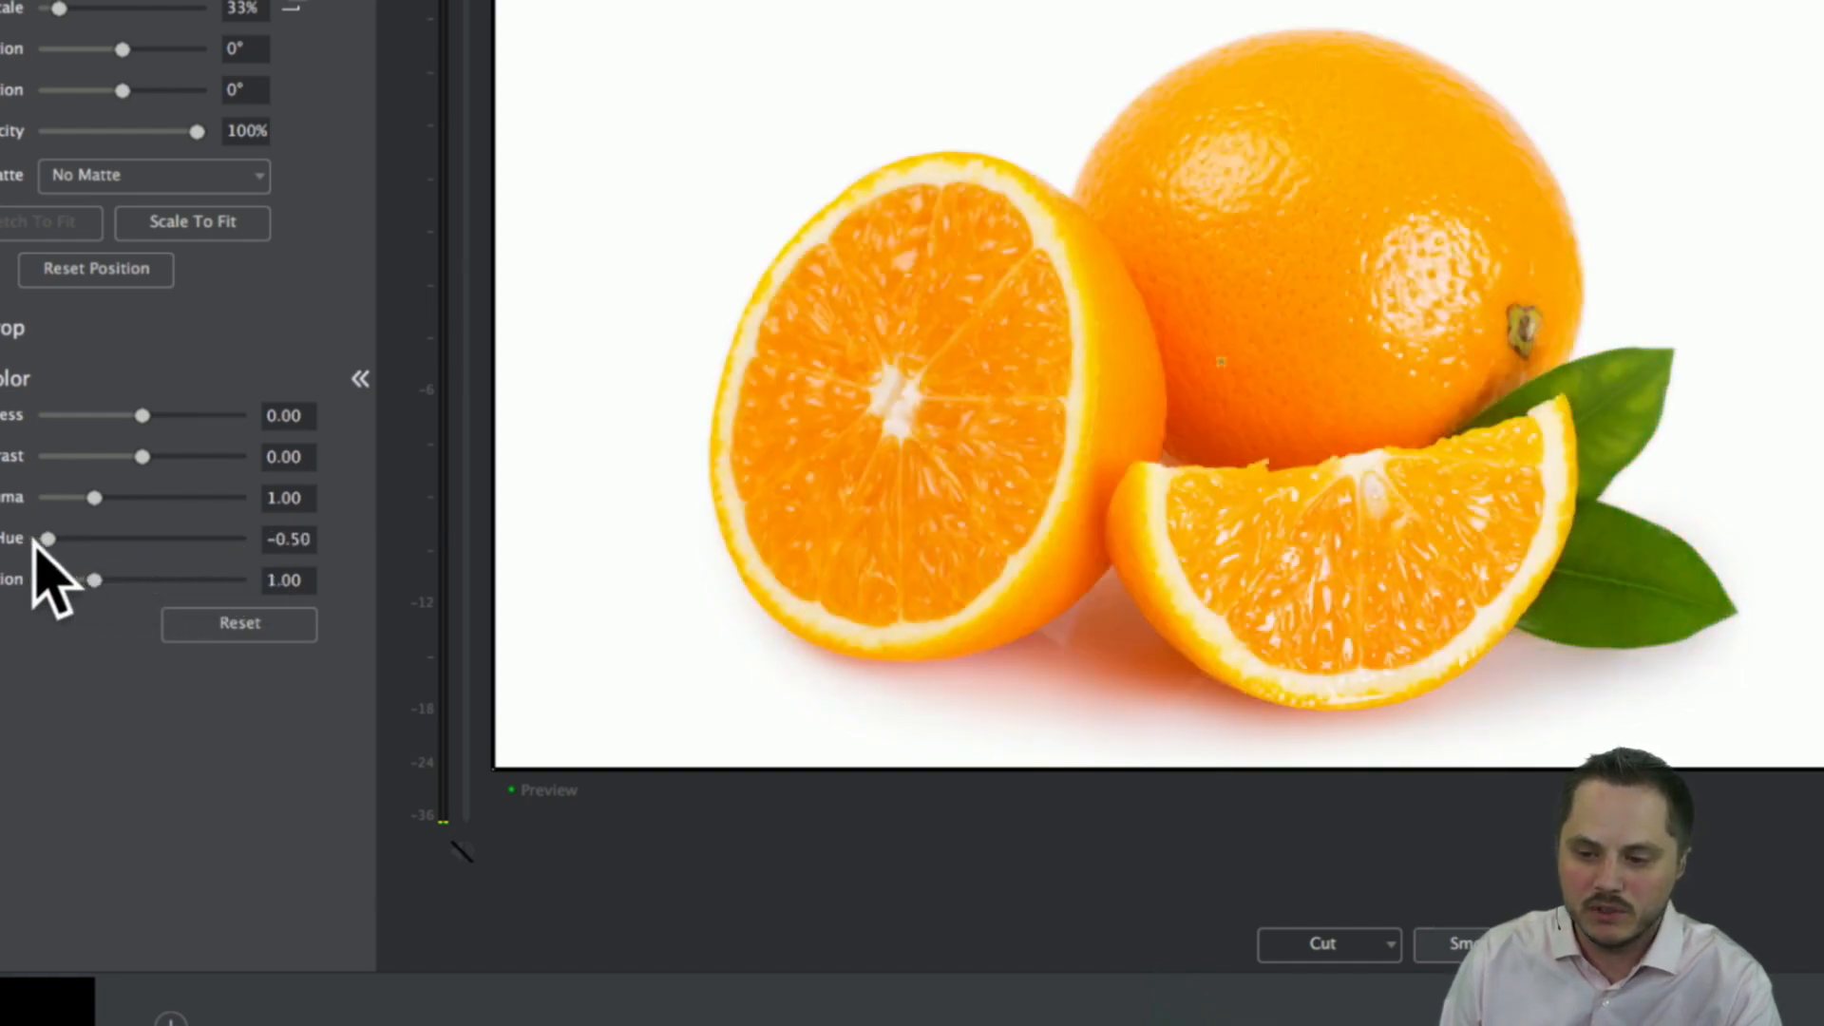
mouse_move(35, 544)
mouse_down()
mouse_move(285, 562)
mouse_move(32, 549)
mouse_up()
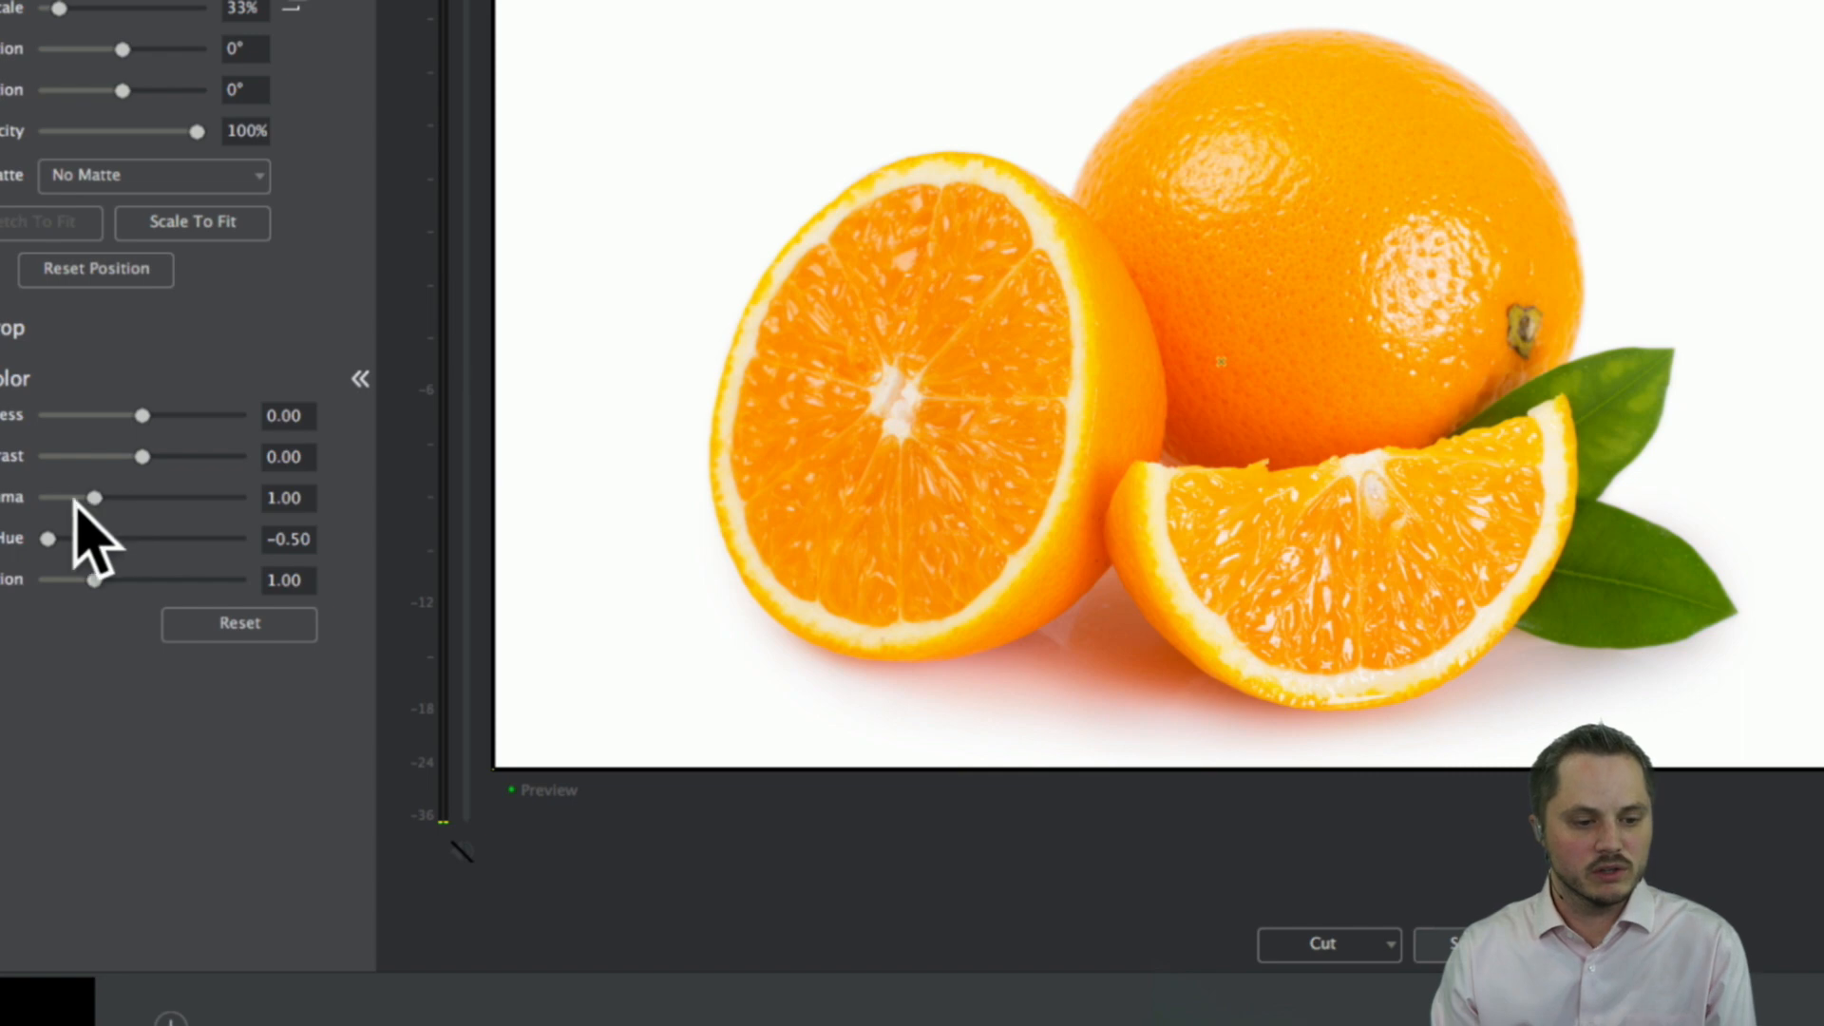
drag(50, 540, 269, 554)
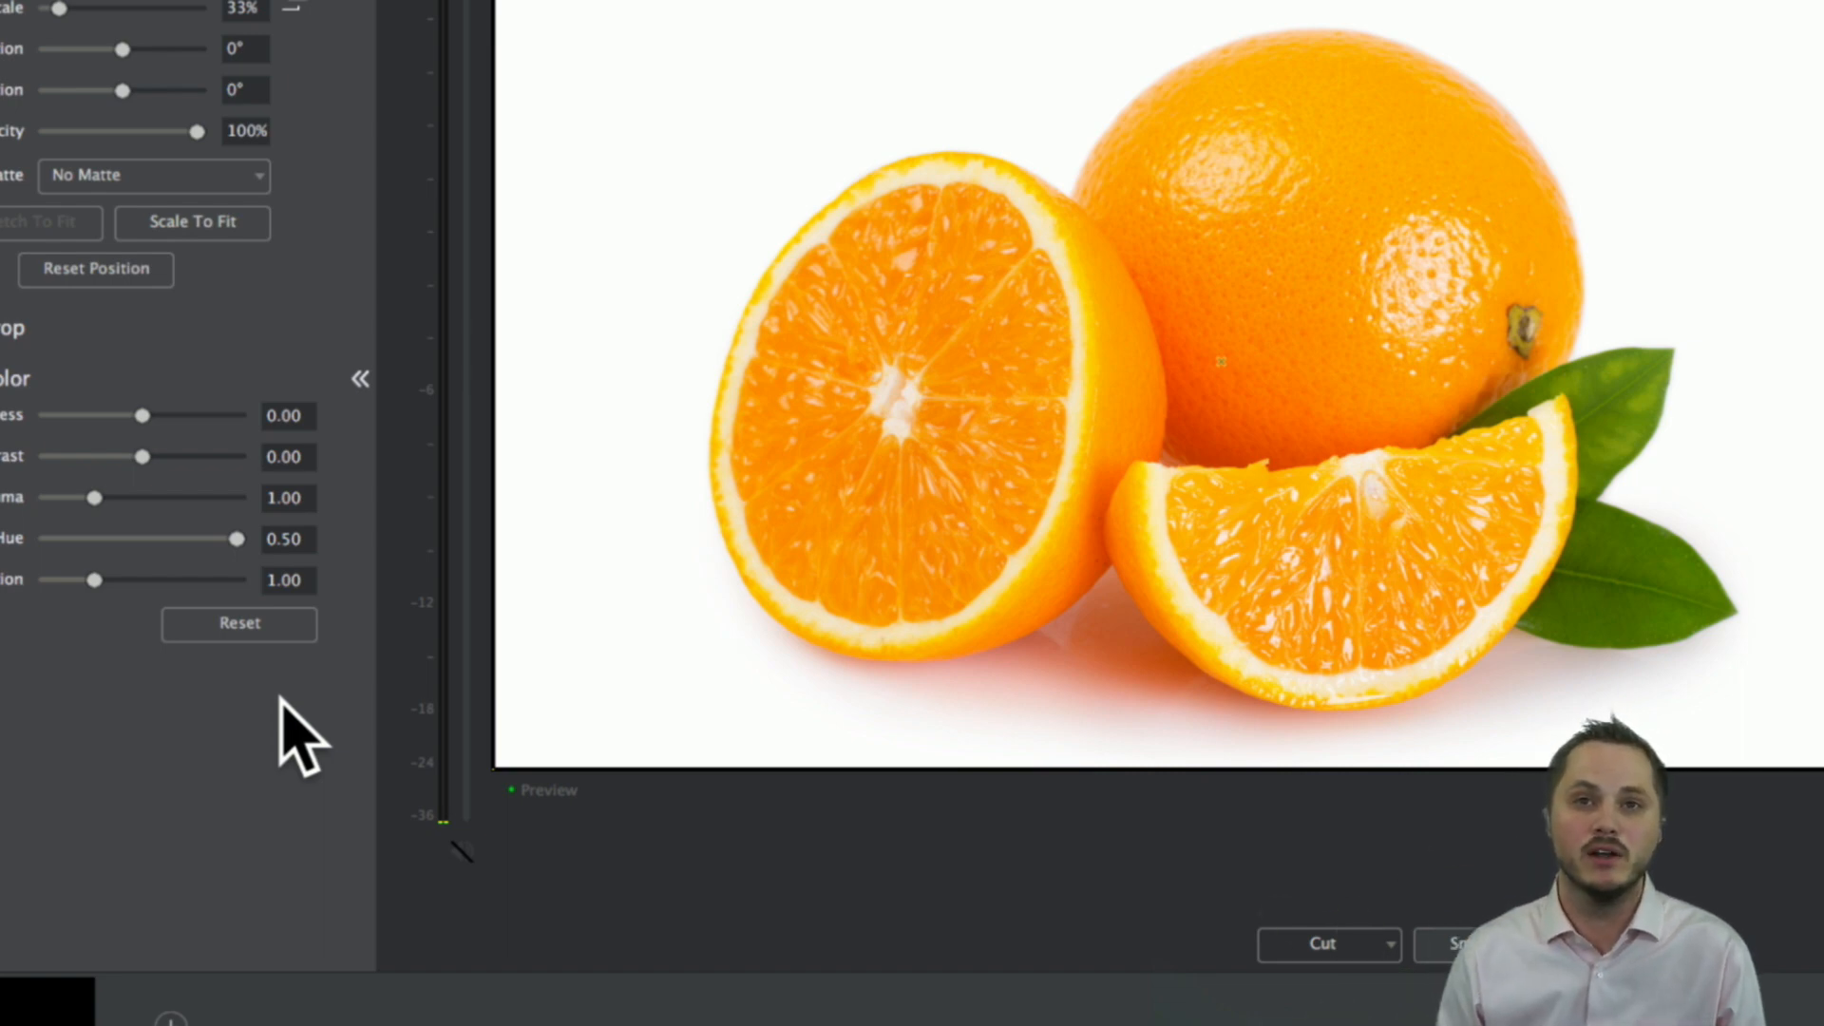
drag(236, 539, 59, 540)
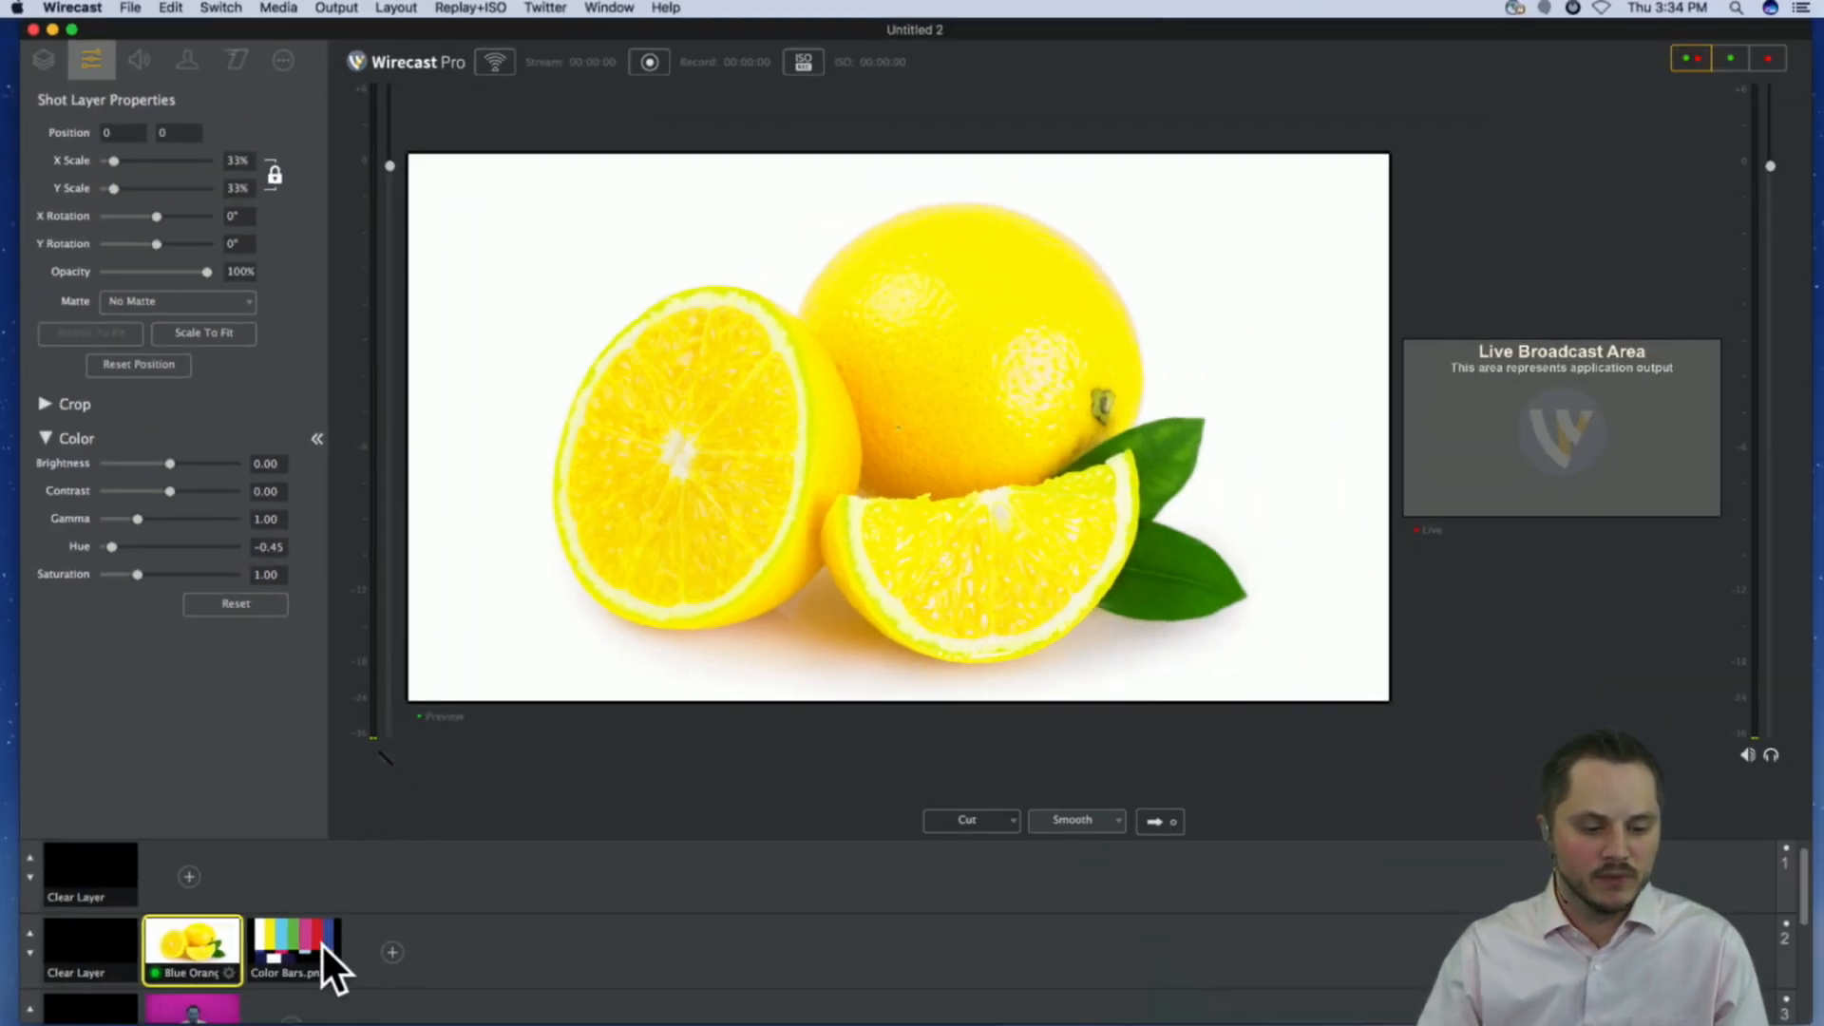
- Preview the Color Bars shot stretched to fit, trying its hue at -0.33 and -0.17 and resetting its color adjustments
click(285, 941)
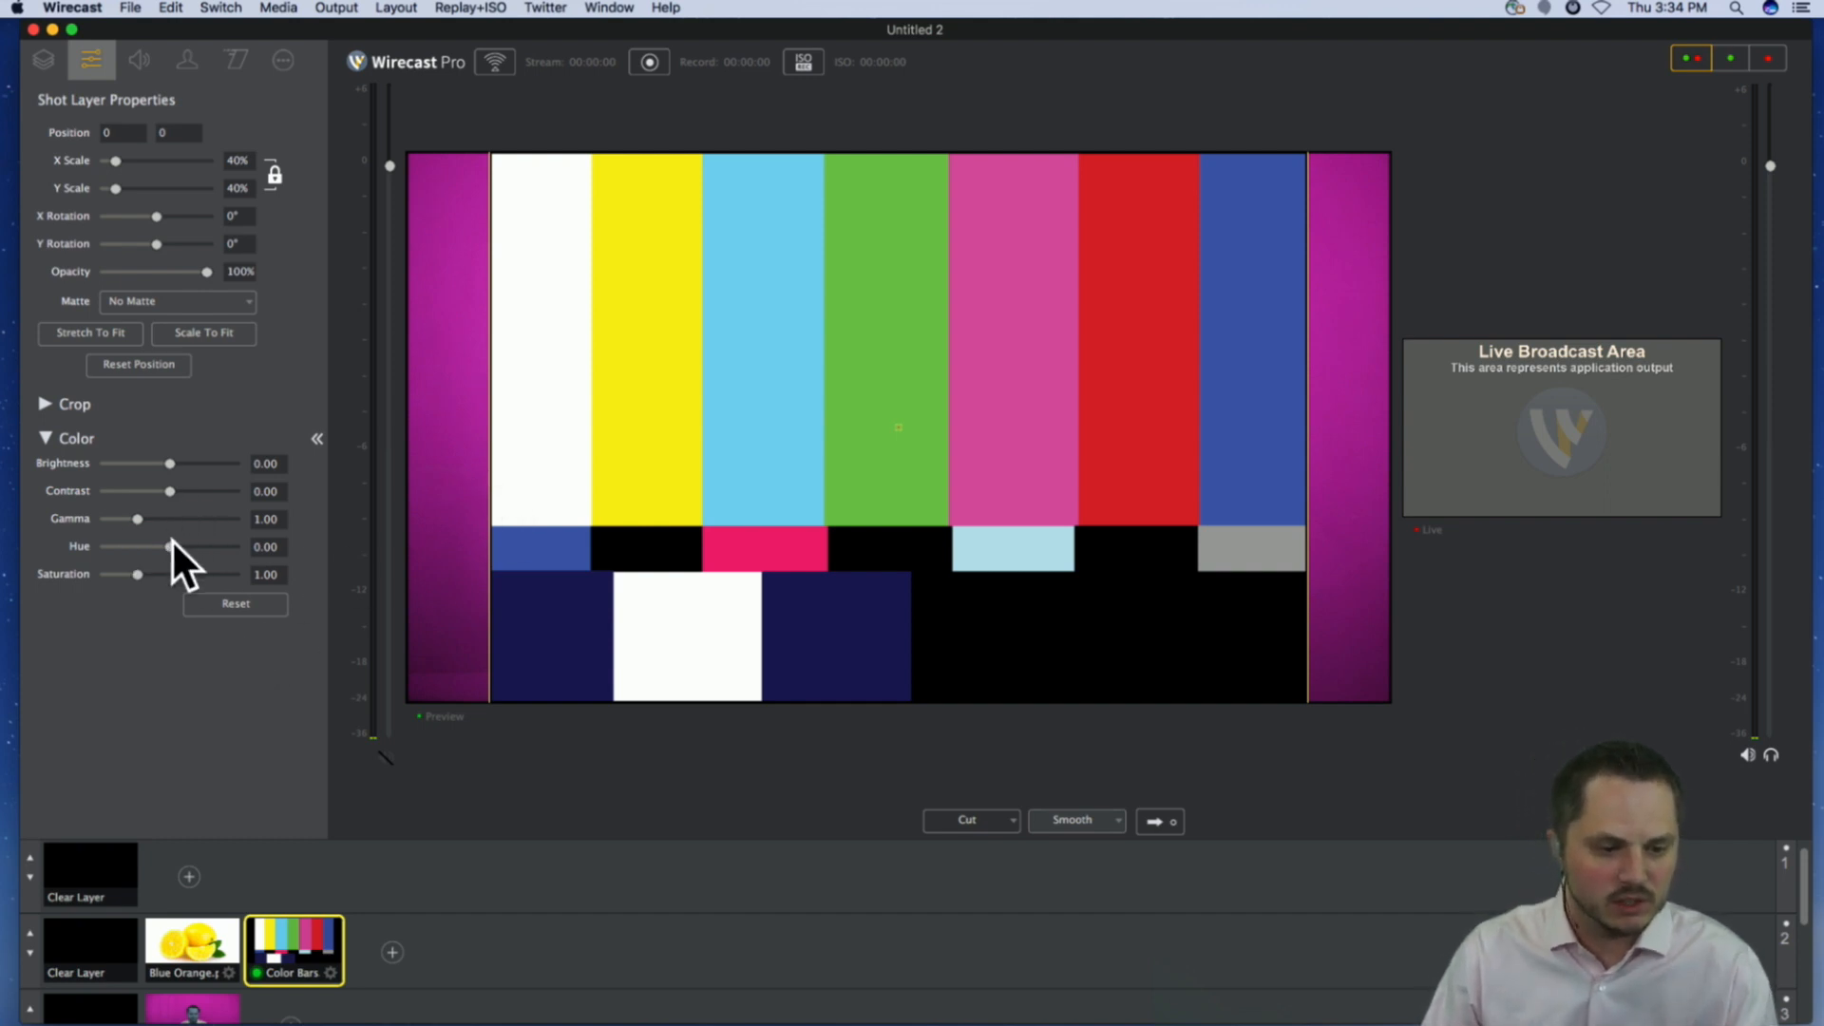
drag(167, 549, 130, 539)
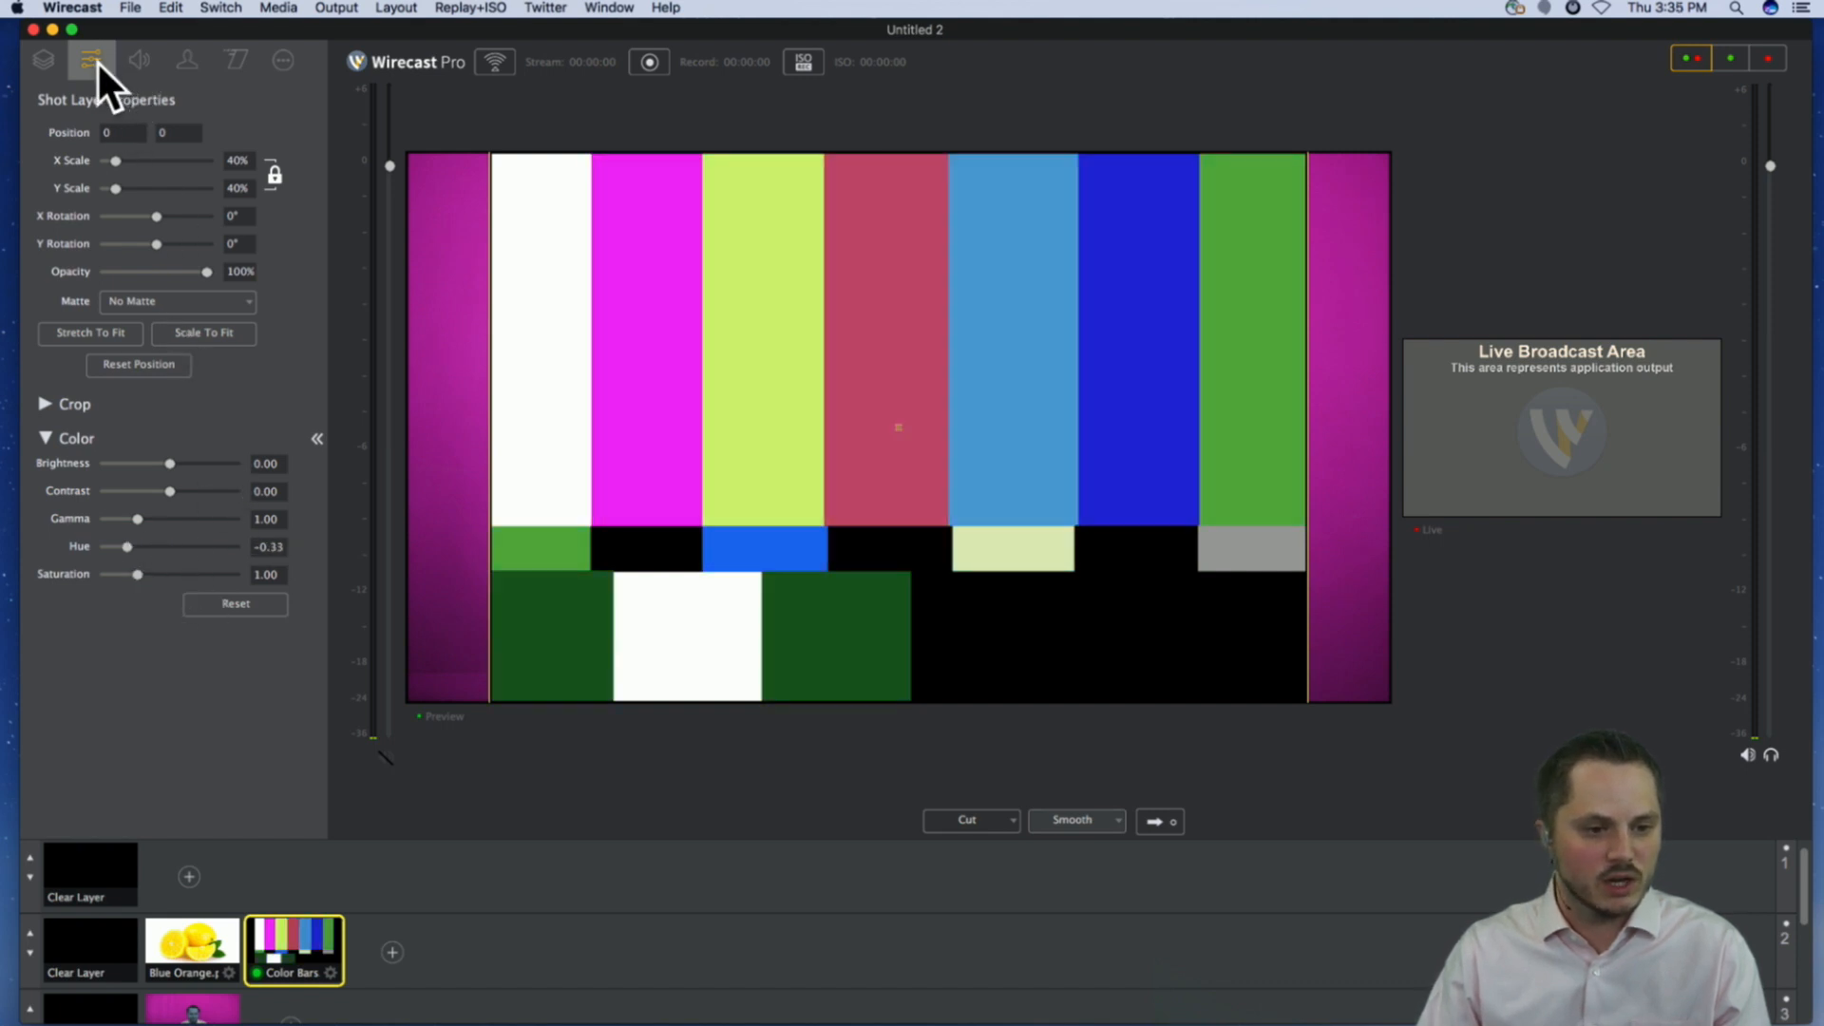
click(111, 330)
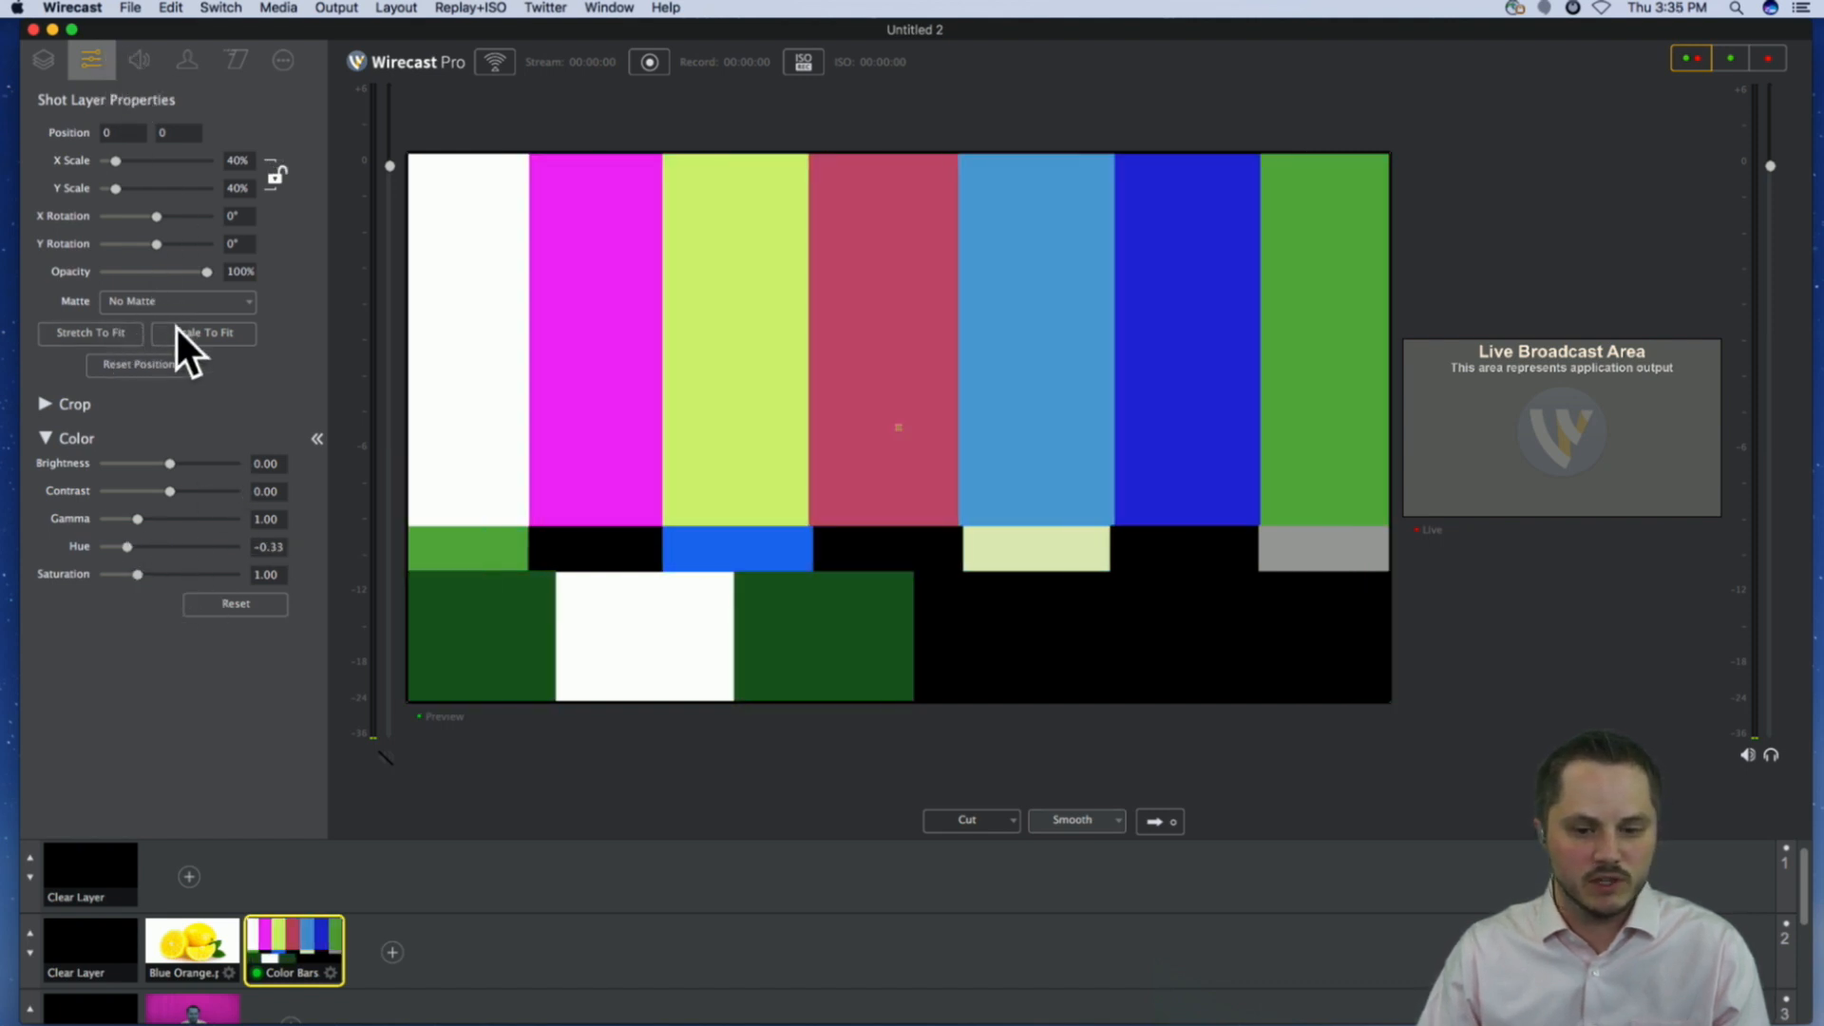
drag(125, 558, 167, 544)
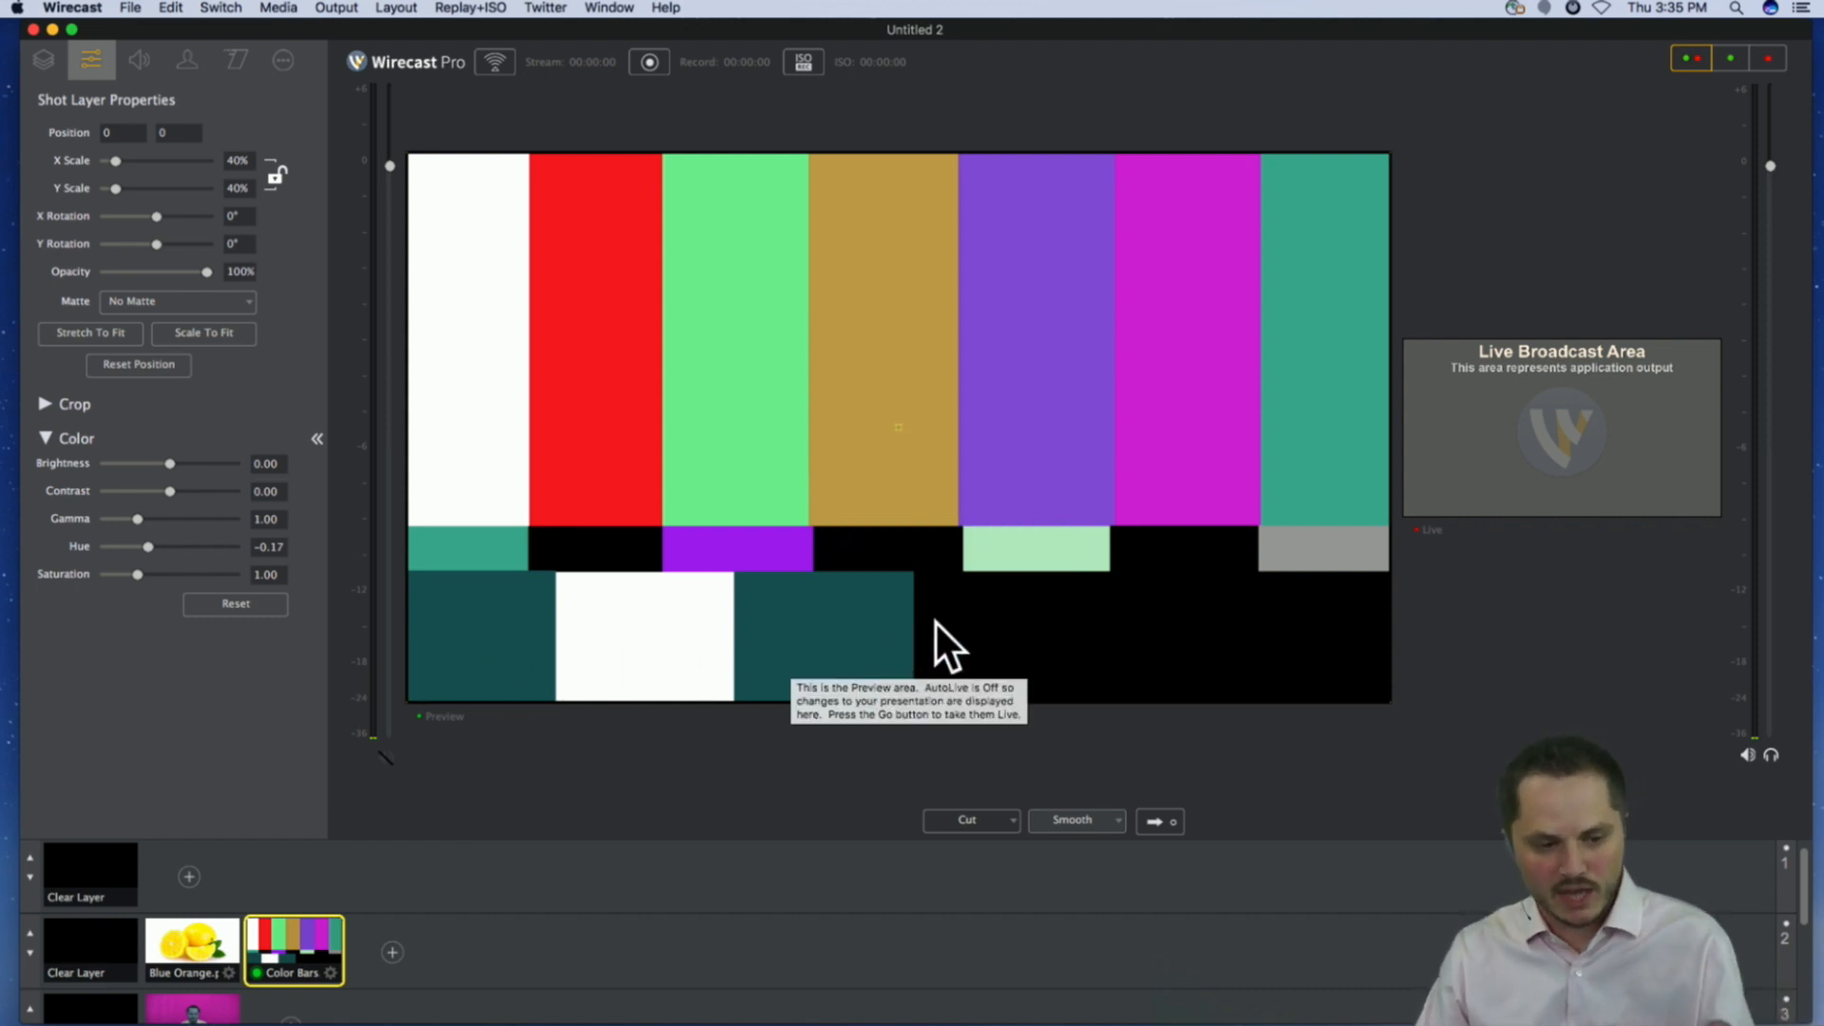
click(235, 602)
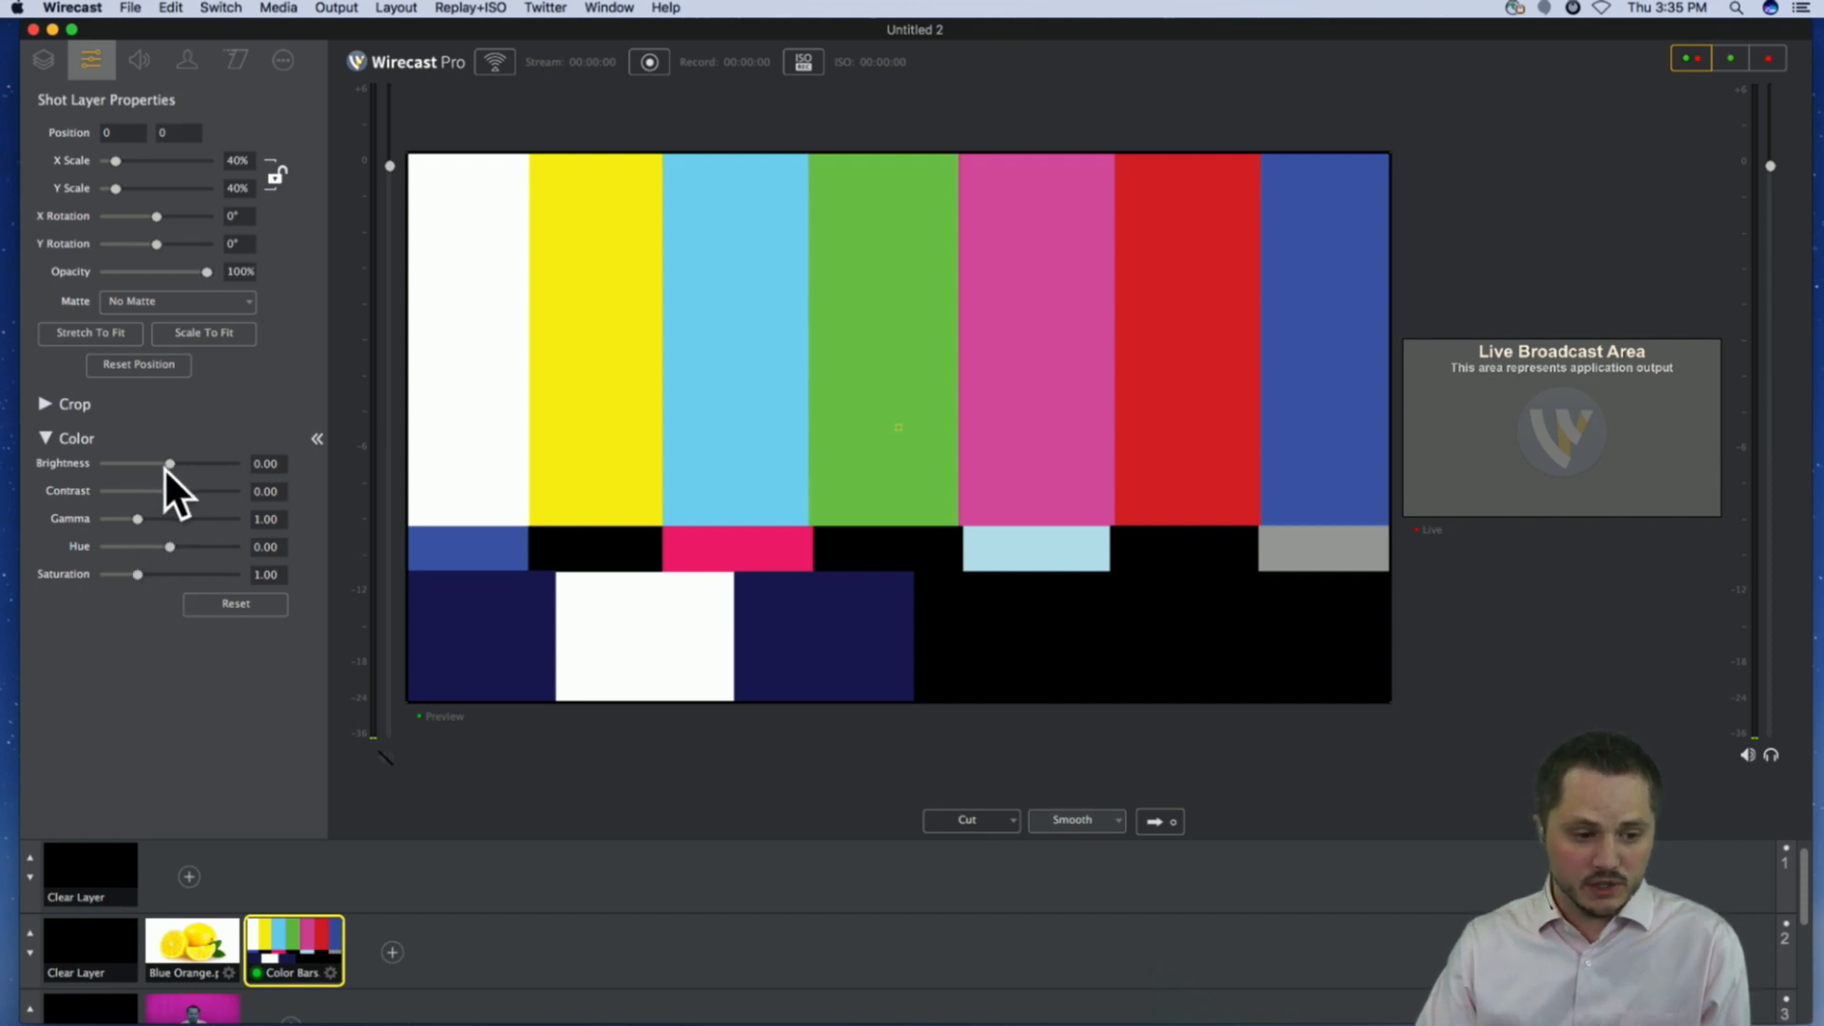
- Try the Color Bars layer's brightness at 0.39 and gamma at 3.00 and 1.58, and reset its color adjustments
drag(173, 464, 235, 470)
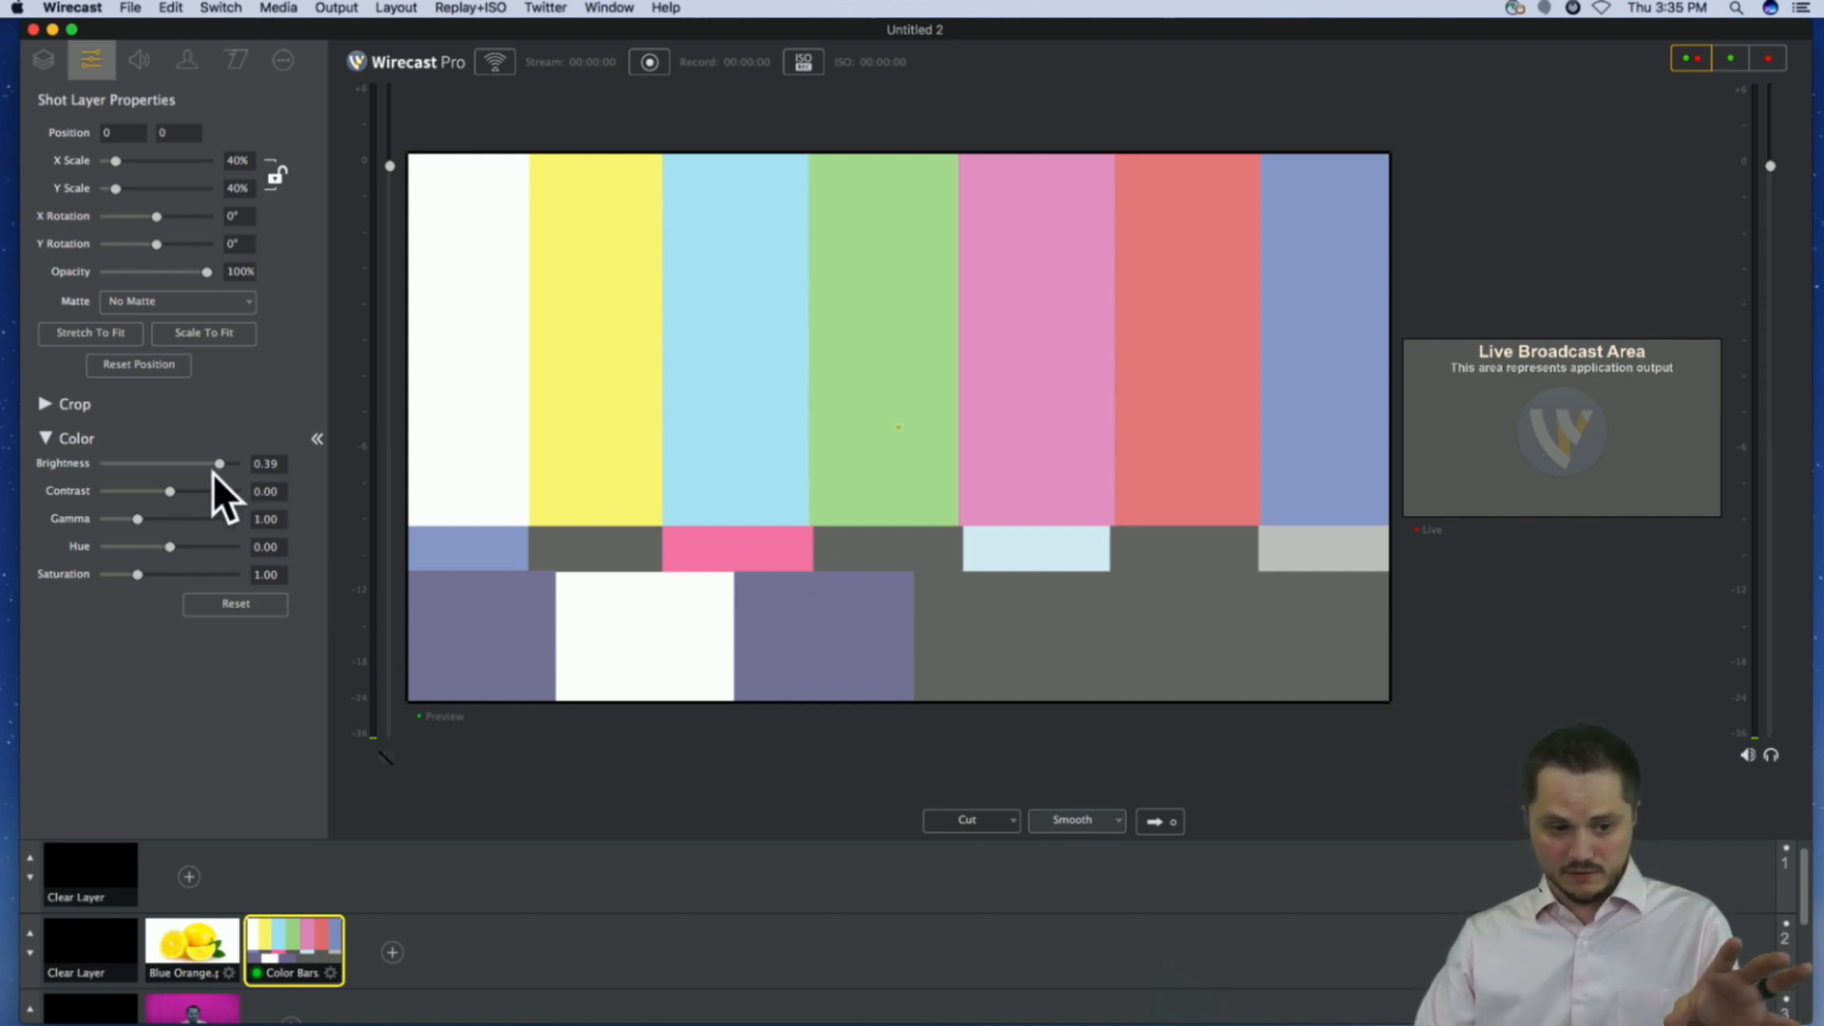
drag(217, 465, 234, 534)
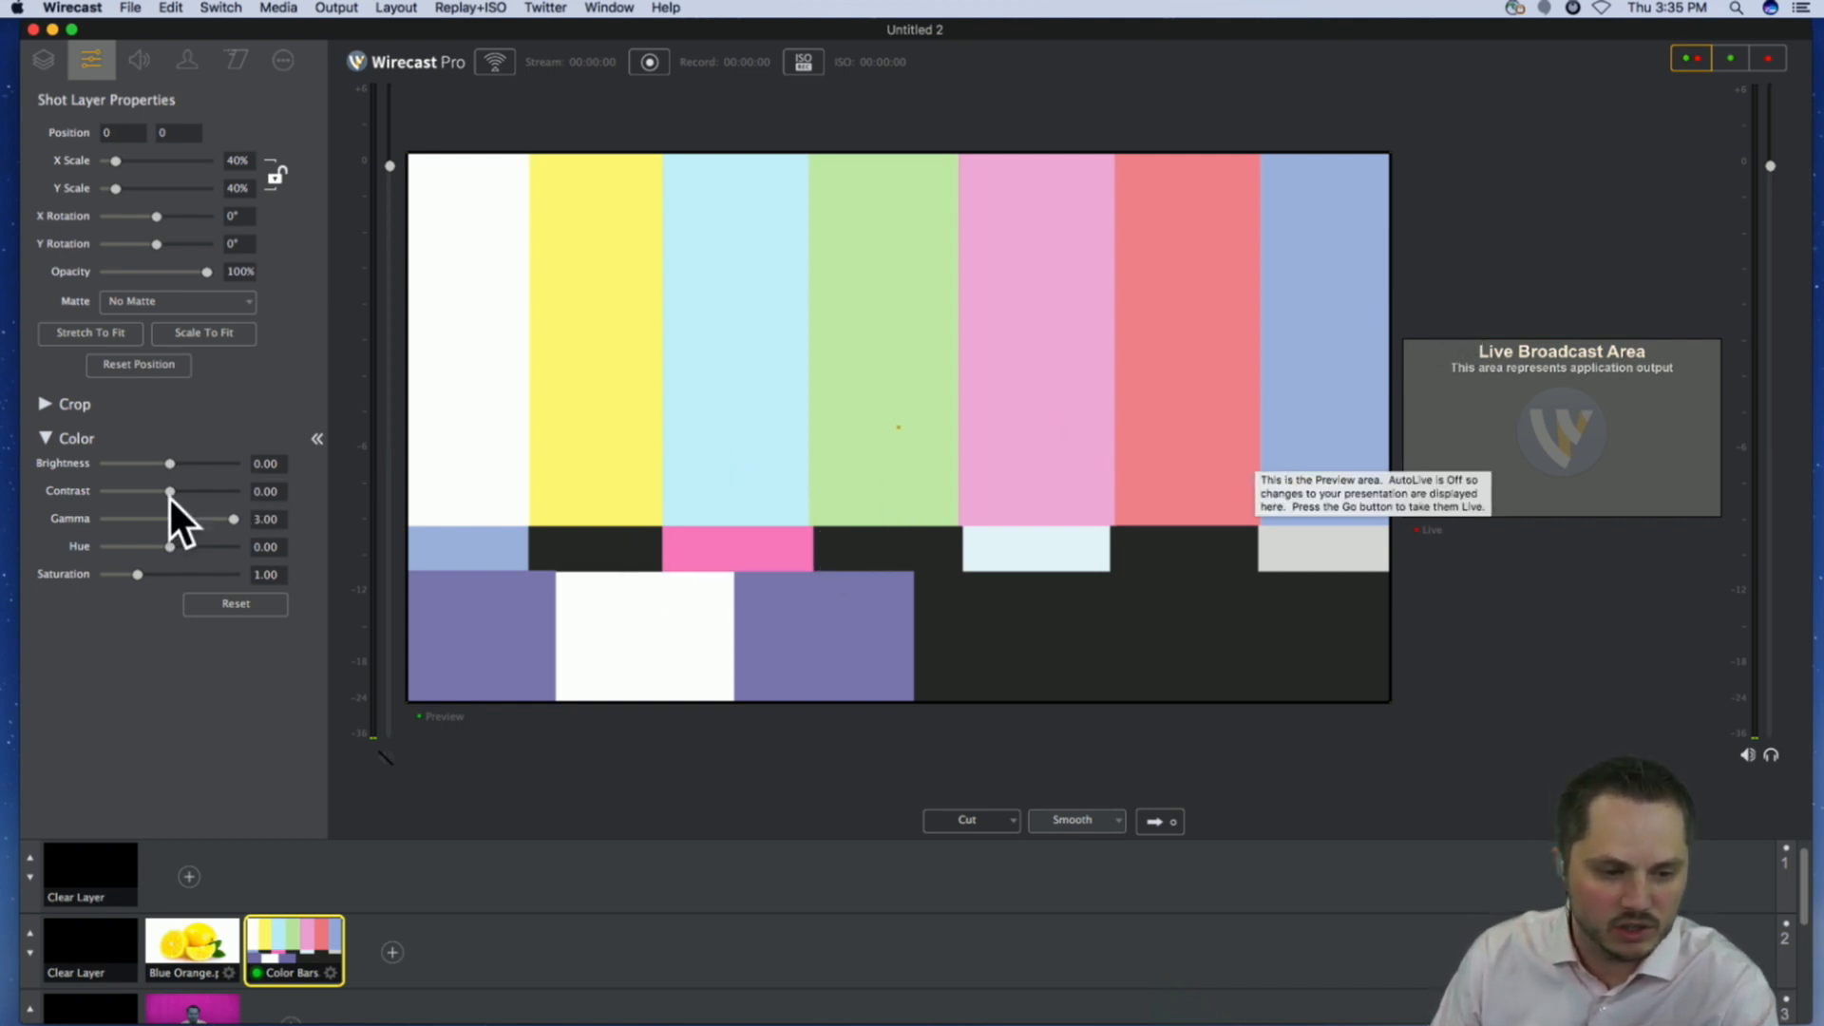
drag(233, 519, 169, 519)
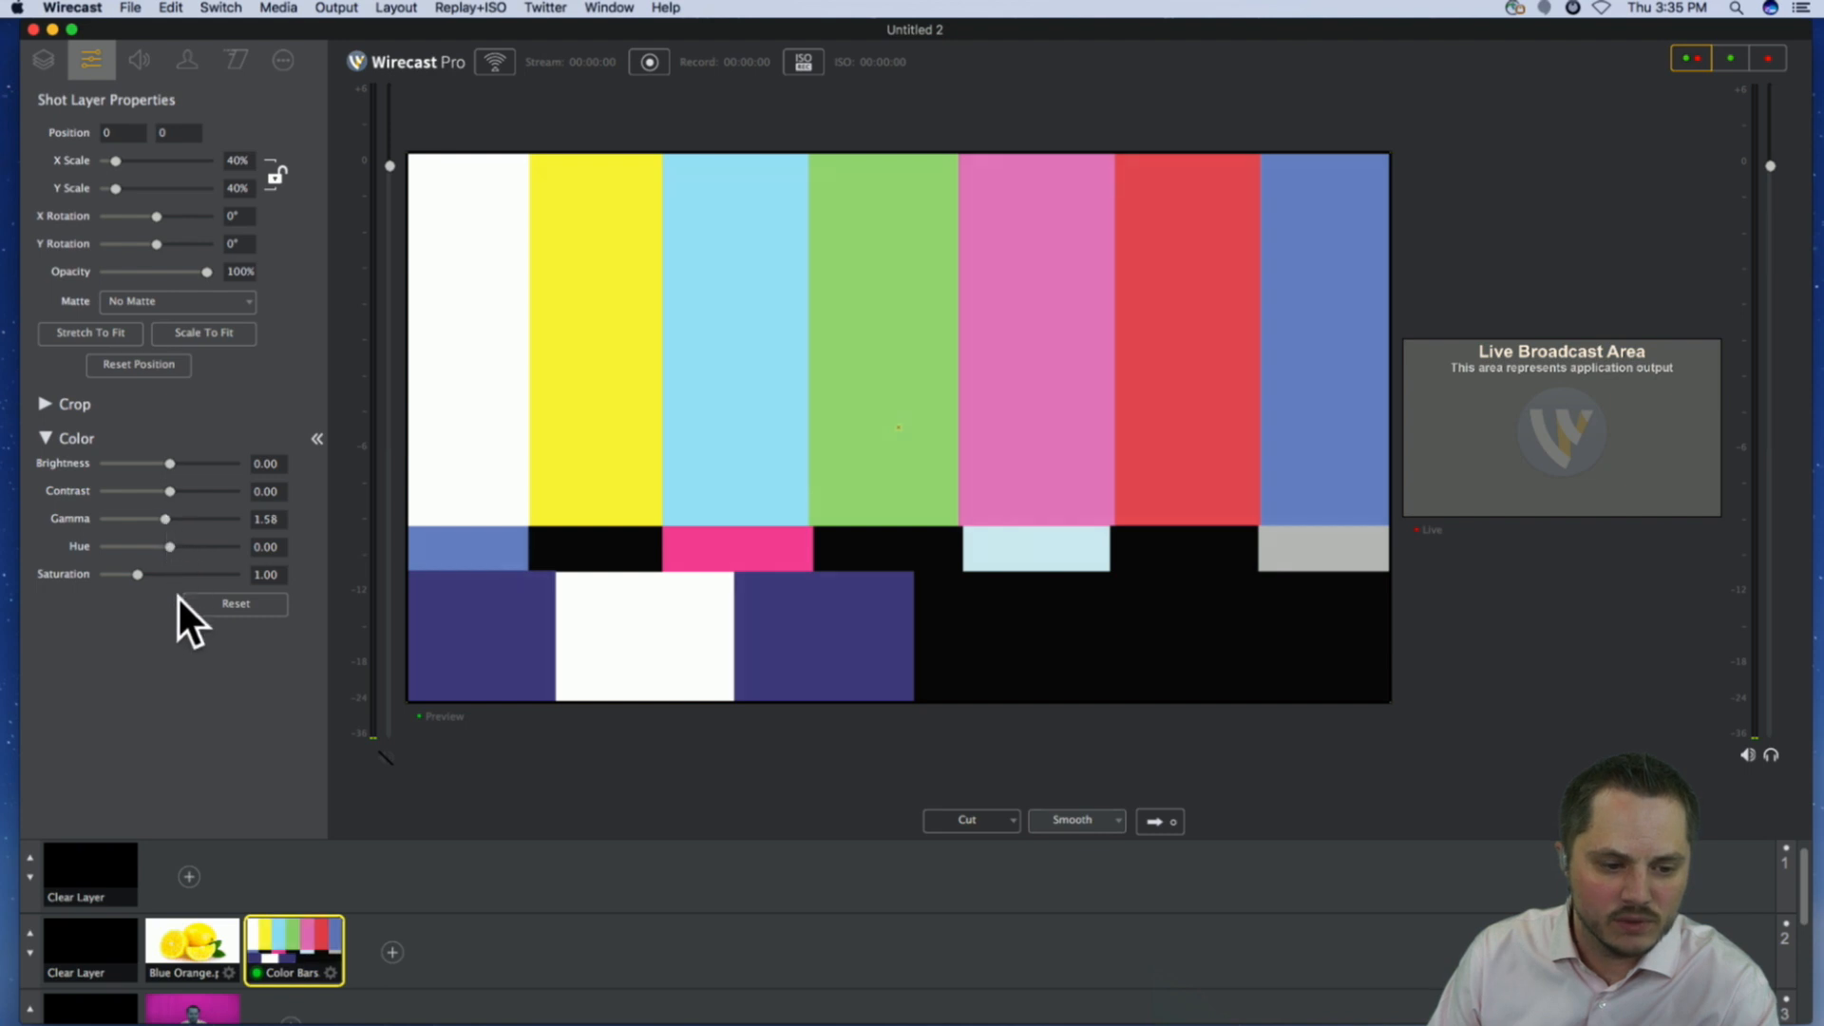
click(219, 608)
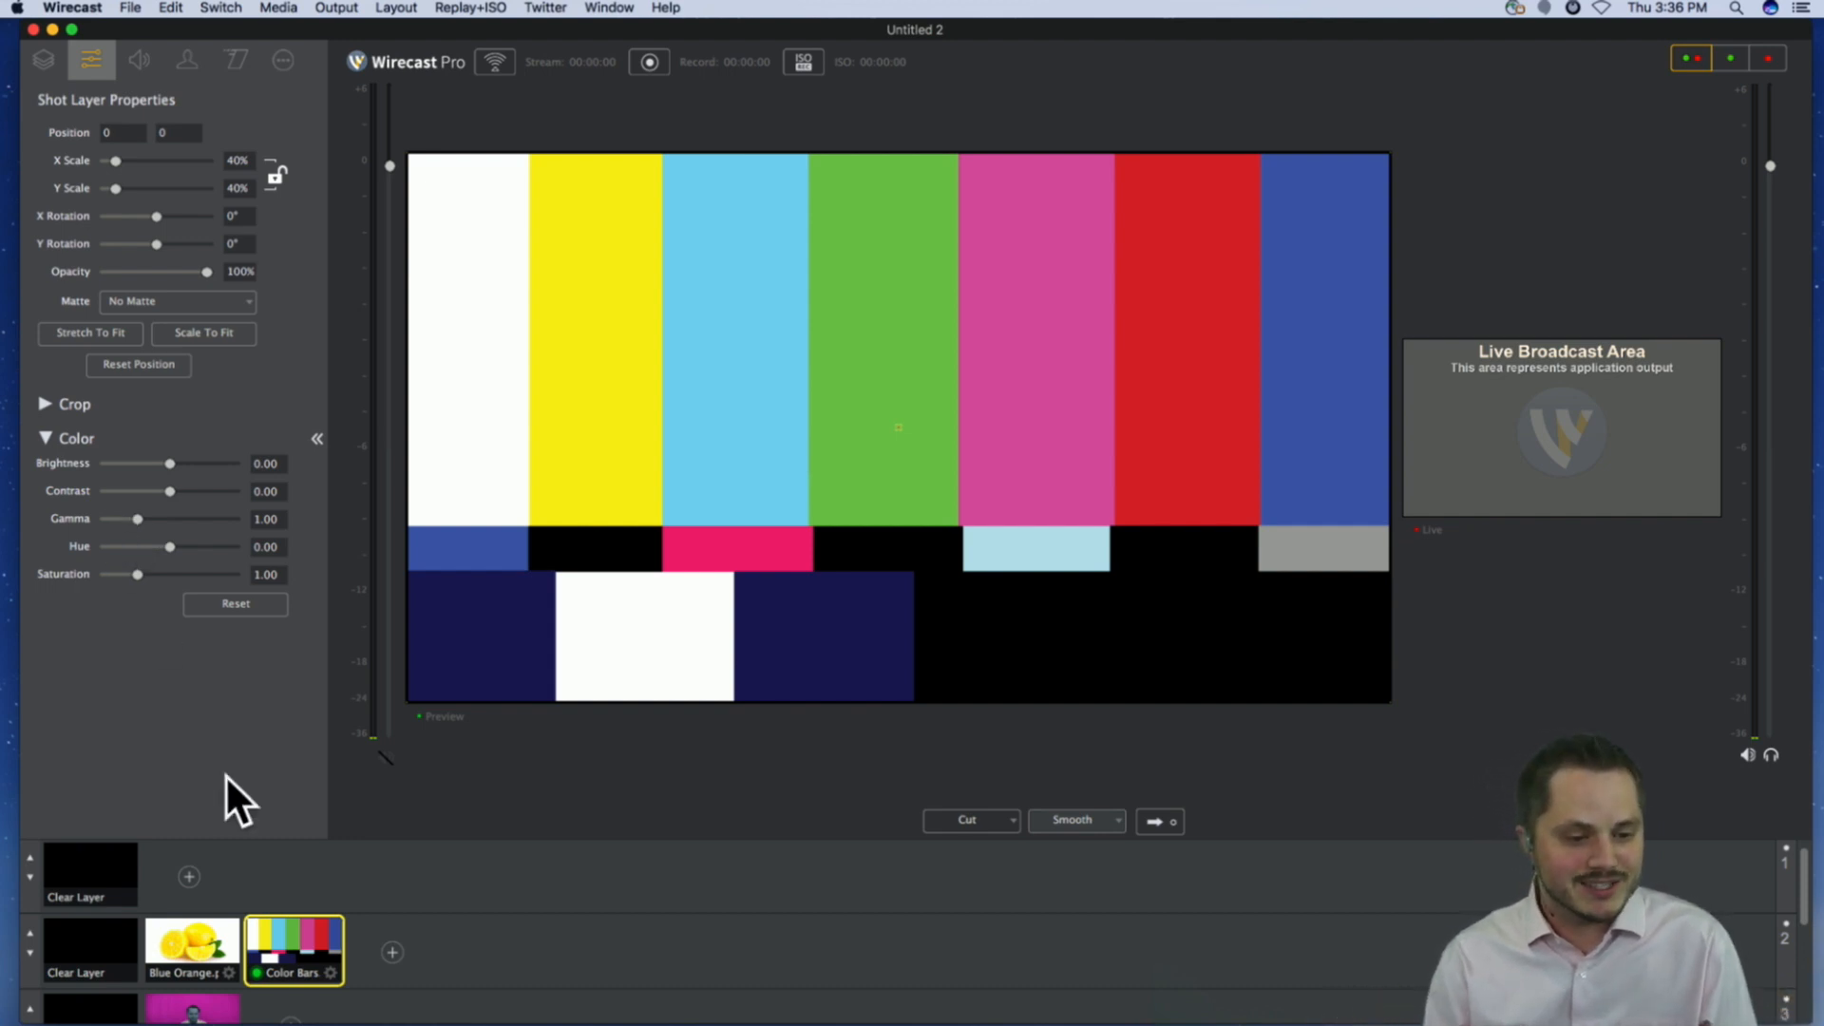
scroll(310, 960, down, 2)
scroll(351, 922, up, 2)
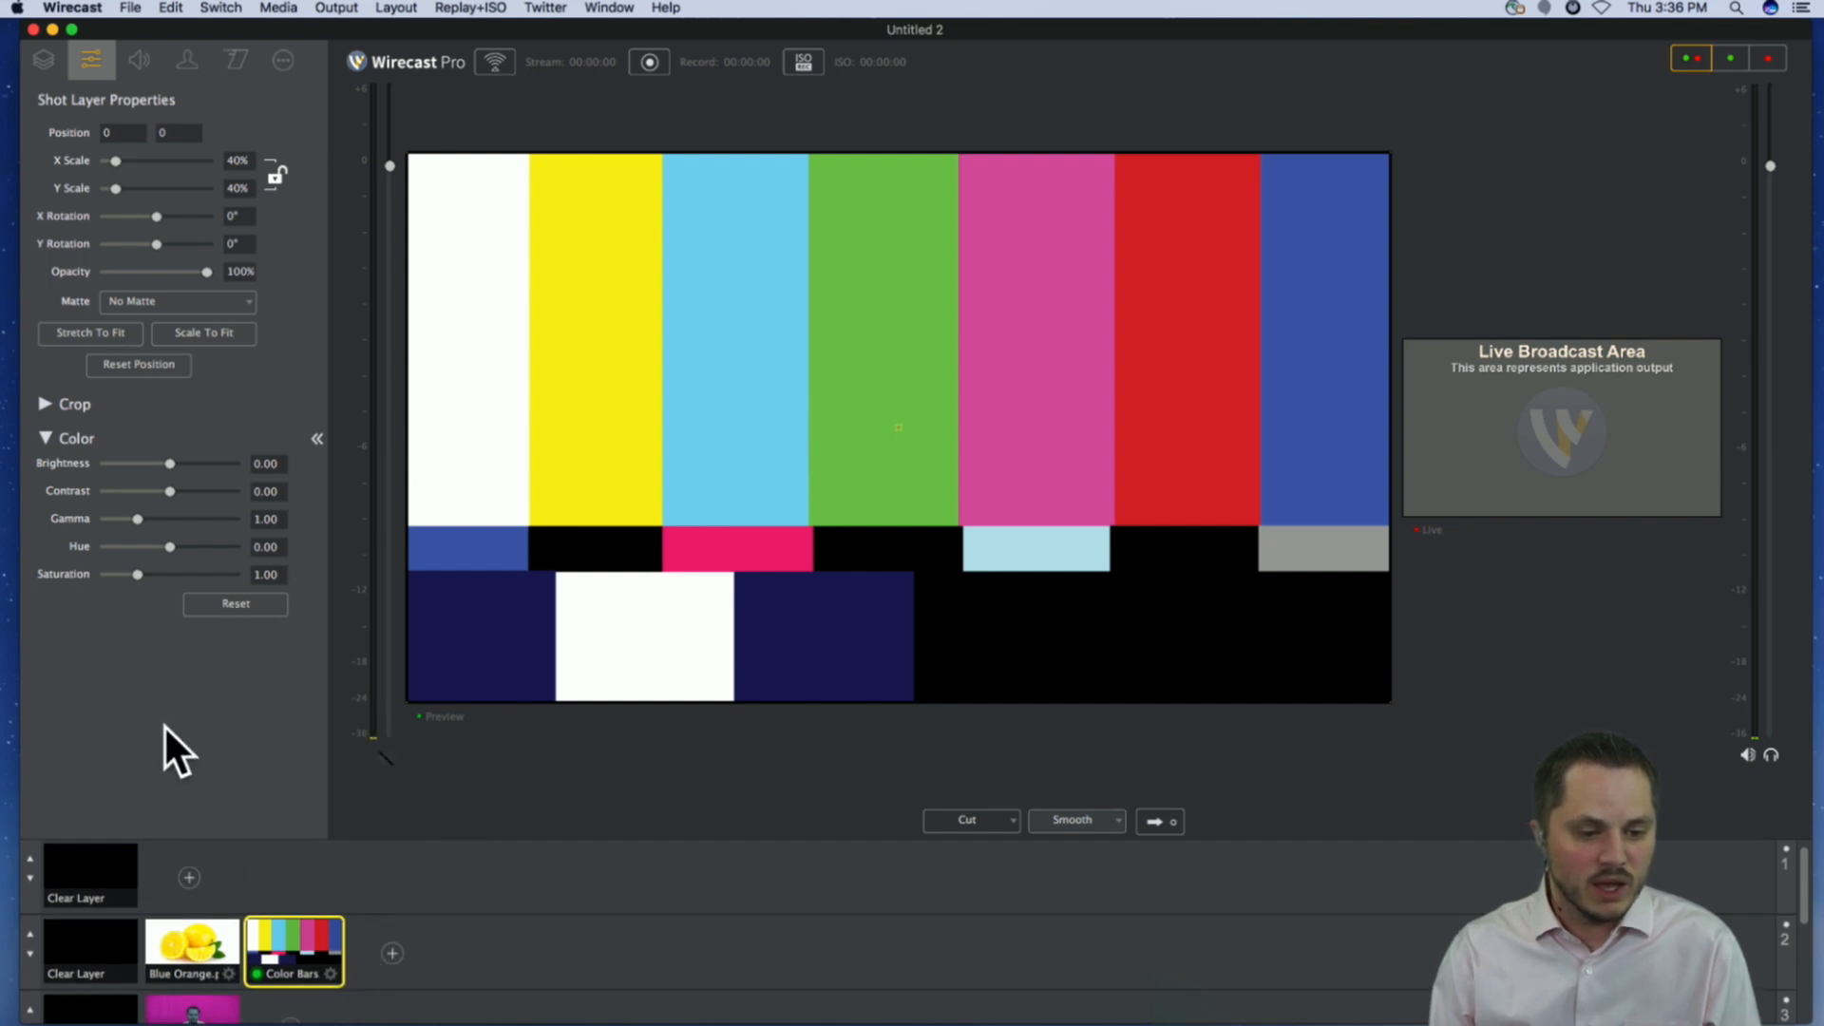